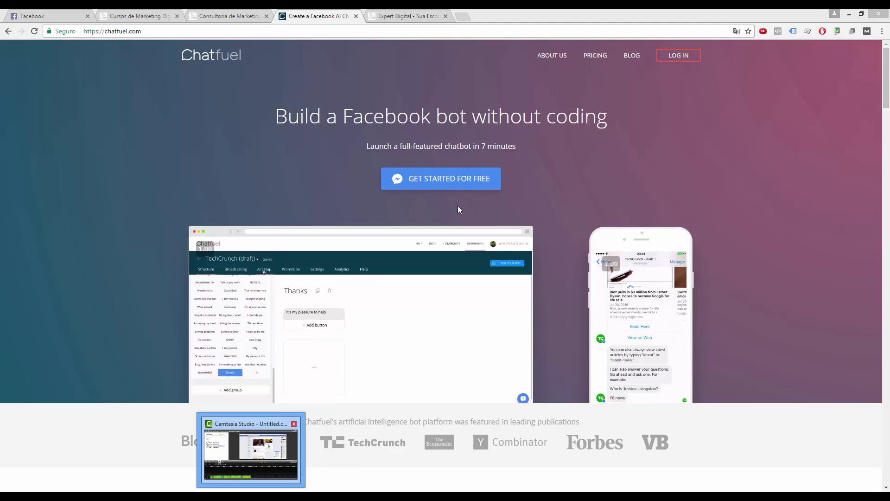
Create a blank chatbot and connect it to the Expert Digital Facebook page
left_click(428, 181)
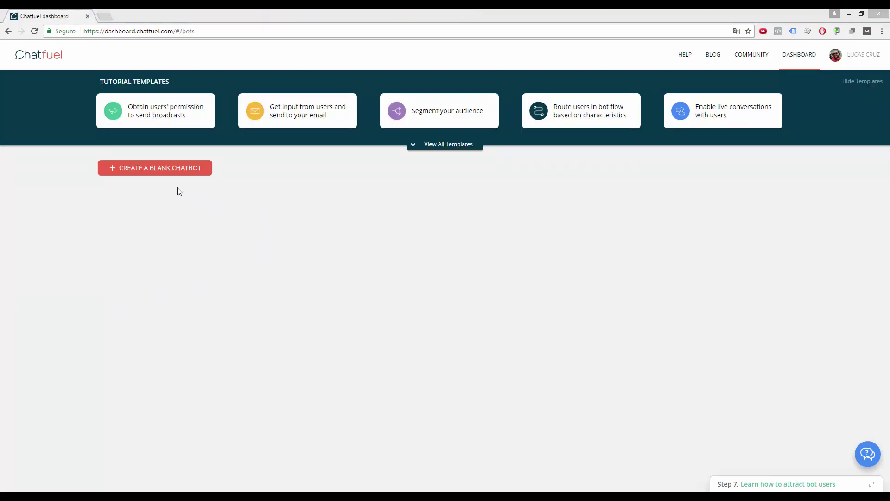
left_click(159, 171)
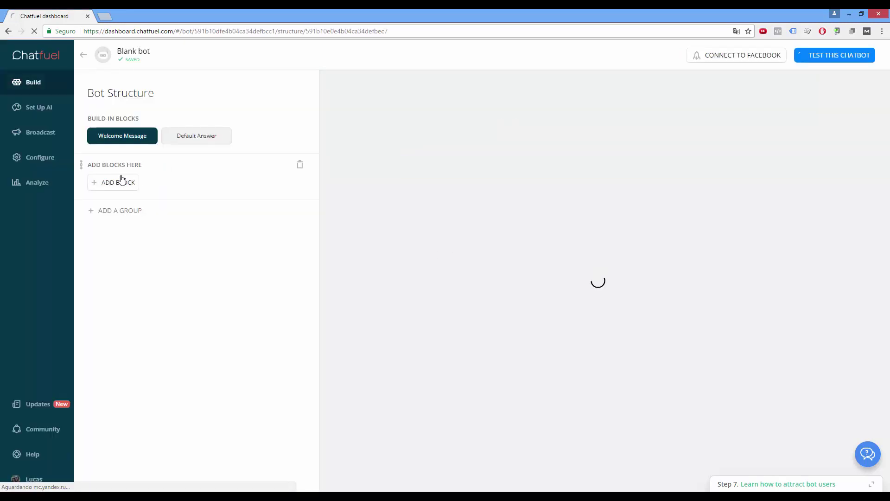
left_click(737, 56)
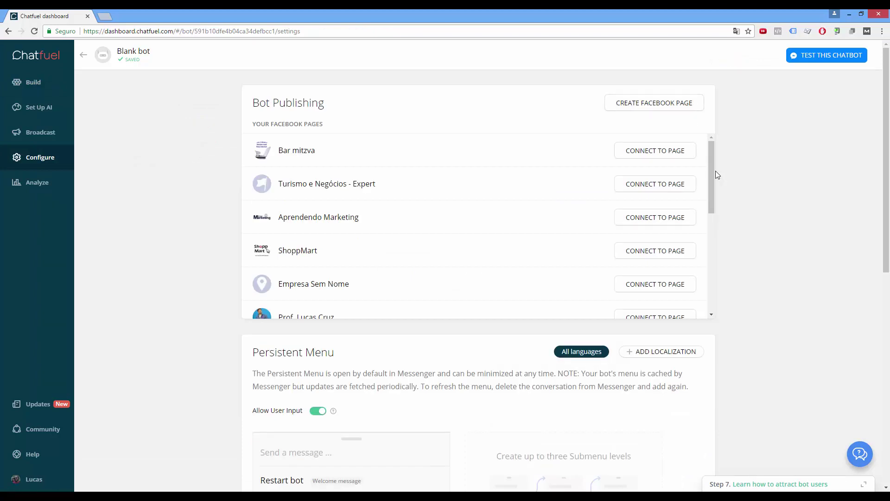
left_click_drag(711, 175, 705, 278)
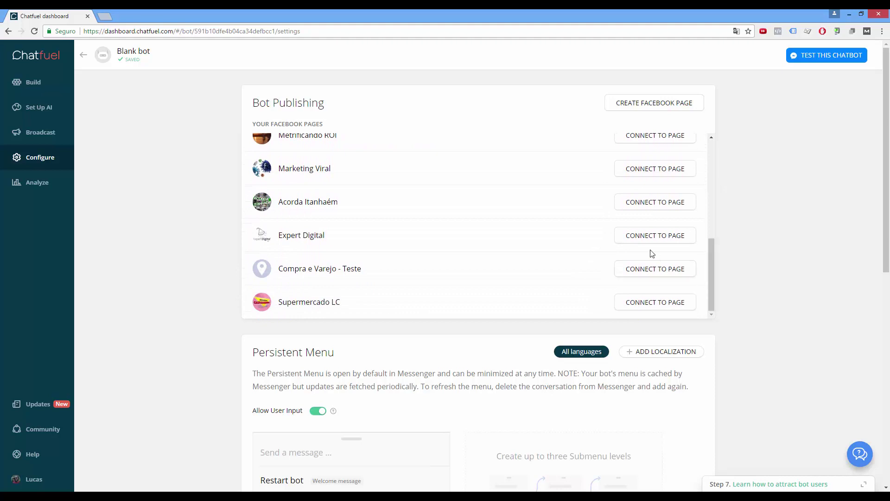
left_click(640, 237)
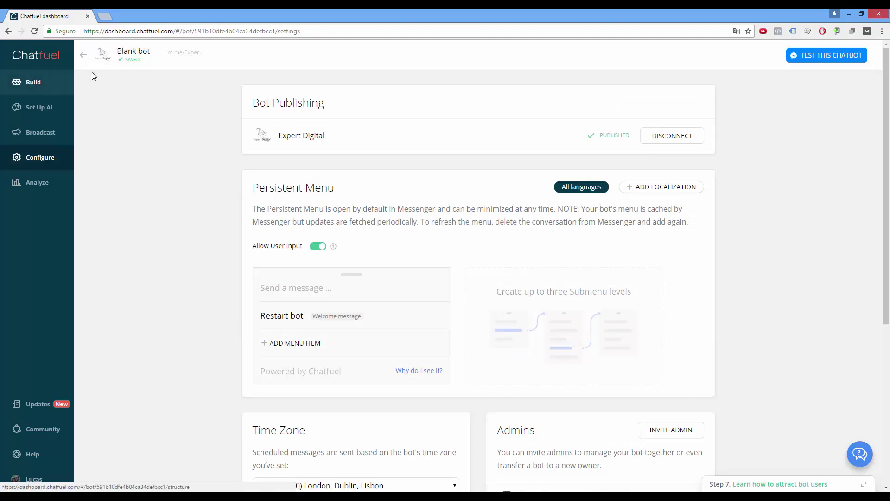
Replace the Welcome Message block's text with "Olá, seja bem-vindo a Expert Digital. Deseja ver informações sobre cursos ou consultoria?"
left_click(40, 84)
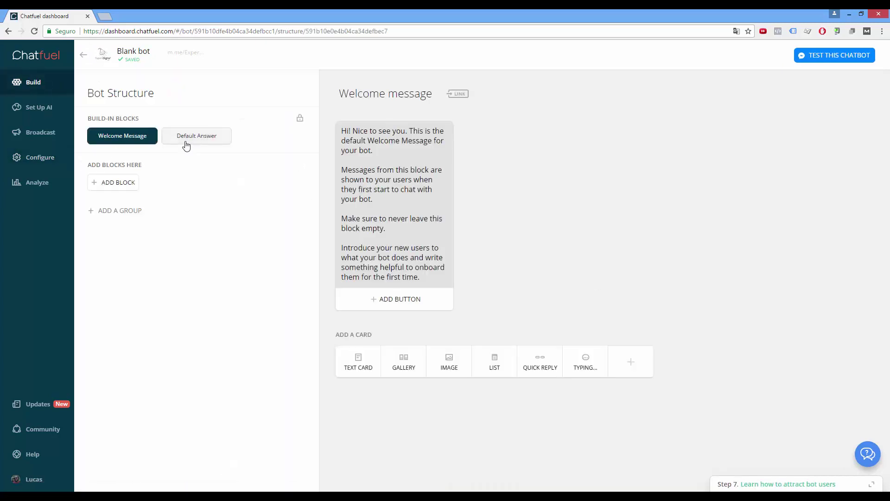
left_click(427, 156)
left_click_drag(423, 274, 320, 133)
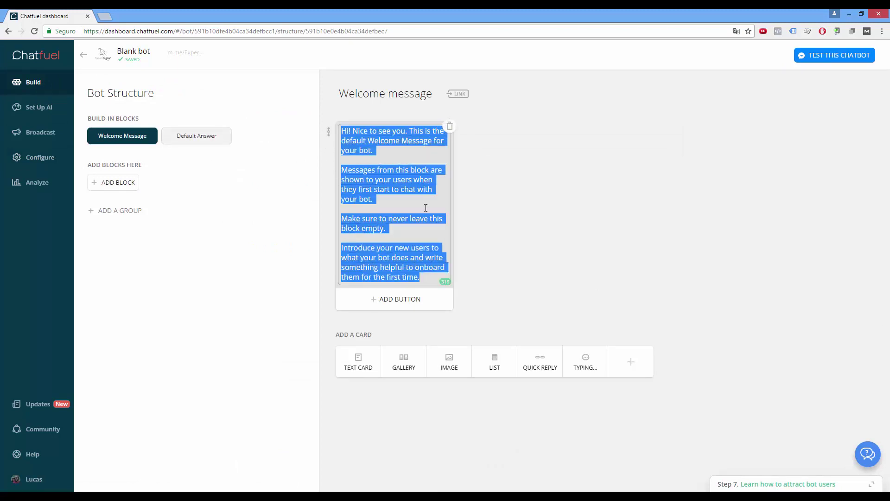
key("BackSpace")
type("O")
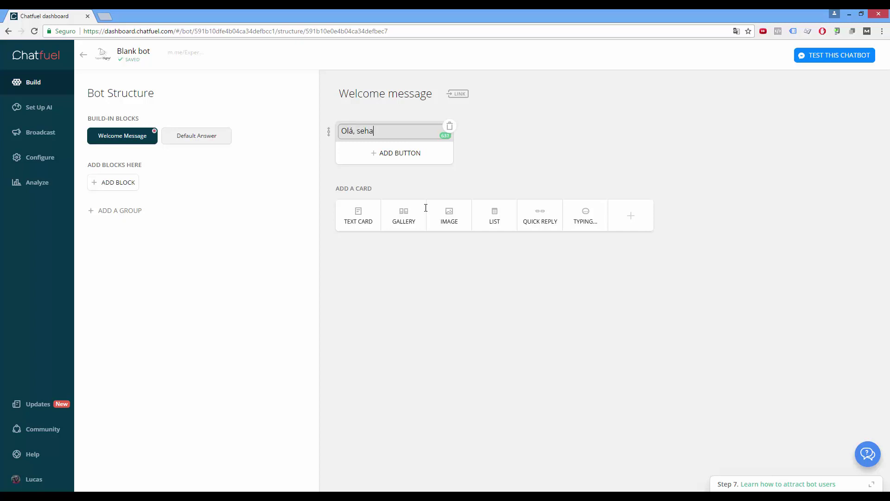
type("lá, se")
type("ja bem ")
type("-")
type("vind")
type("o a Exp")
type("ert D")
type(" Di")
type("gital. ")
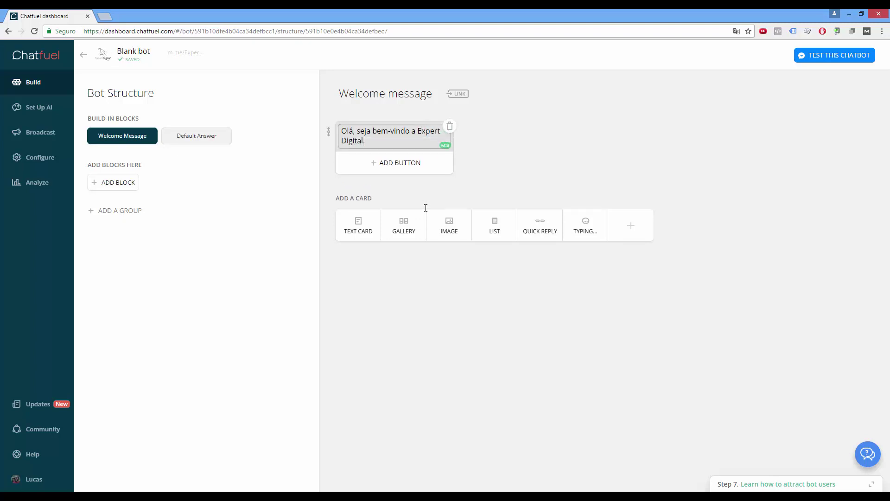
type("Deseja ver informações sobre c")
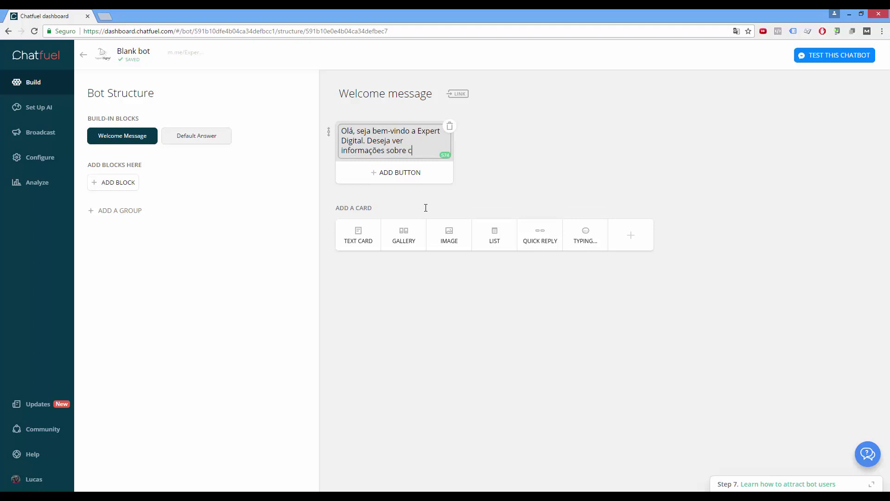
type("ursos ou consu")
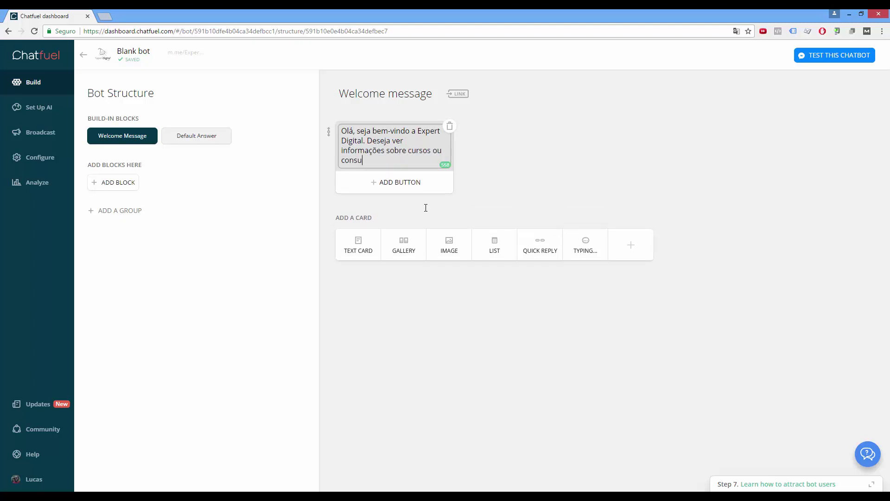
type("ltoria?")
Copy the welcome message text and use it to replace the whole text of the Default Answer block
left_click_drag(388, 160, 313, 113)
left_click(204, 144)
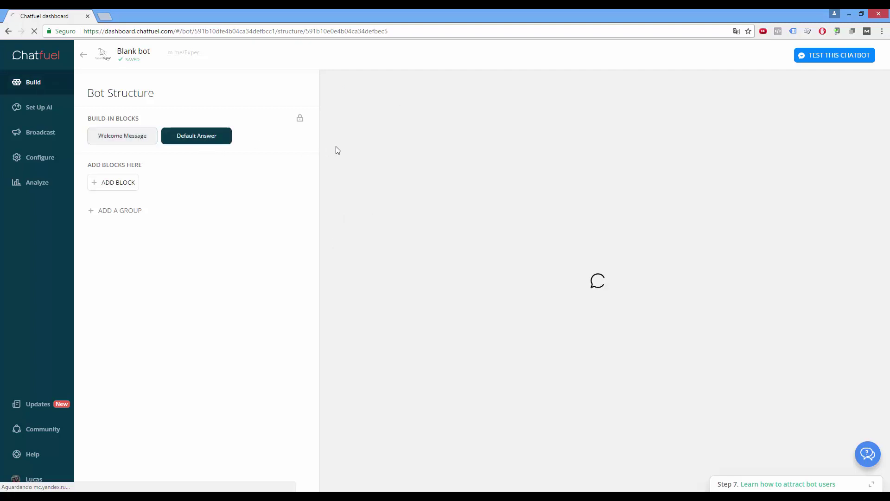
triple_click(366, 167)
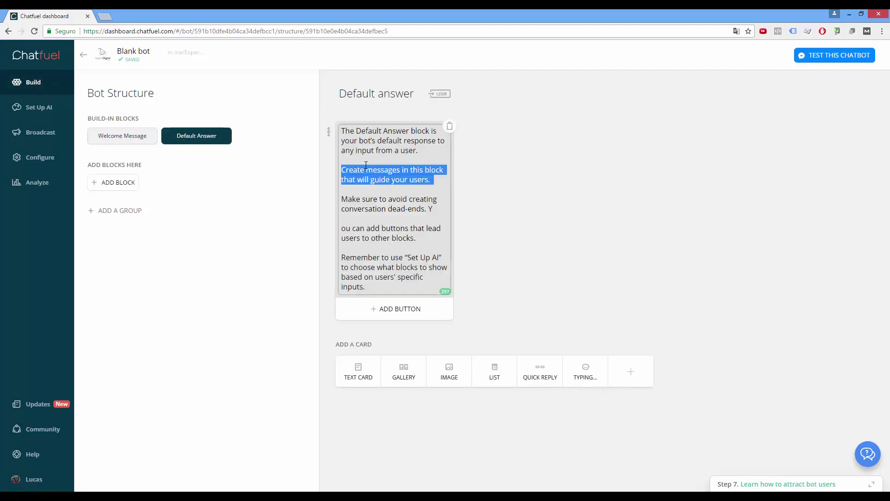
key("ctrl+a")
type("Olá, seja bem-vindo a Expert Digital. Deseja ver informações sobre cursos ou consultoria?")
key("ctrl+a")
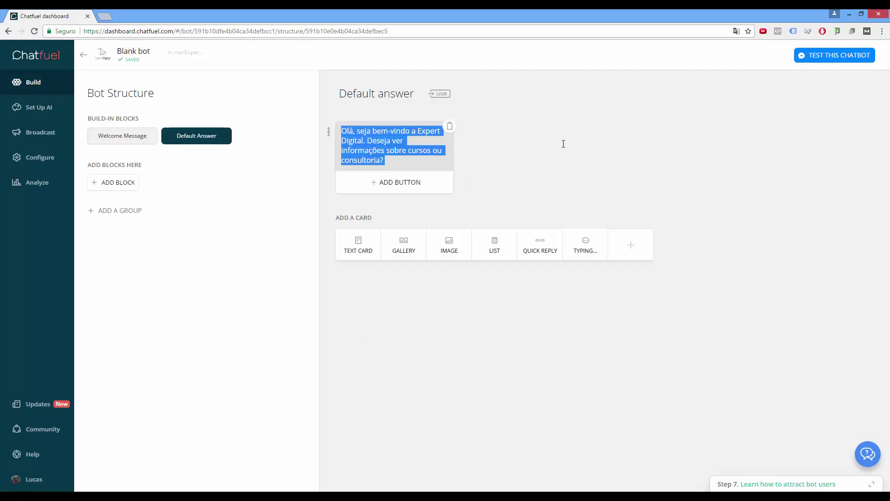
Rename the Welcome Message block as "Mensagem de boas-vindas"
left_click(145, 137)
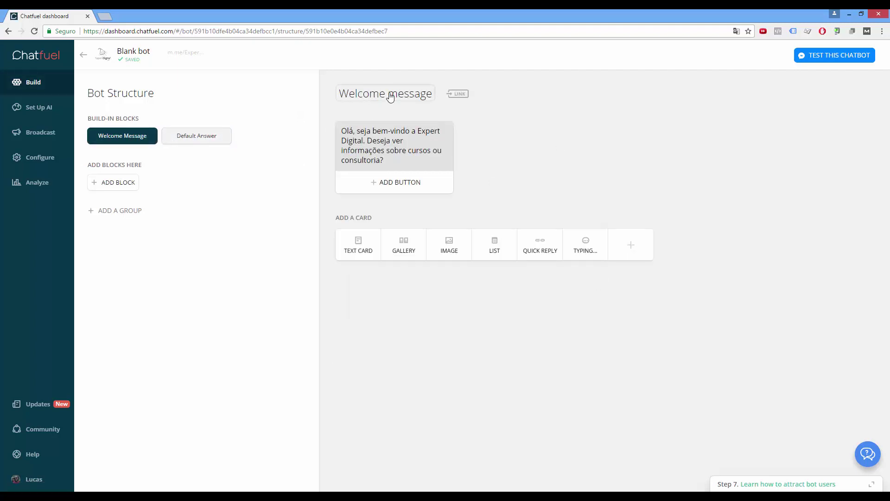
left_click(390, 95)
triple_click(410, 94)
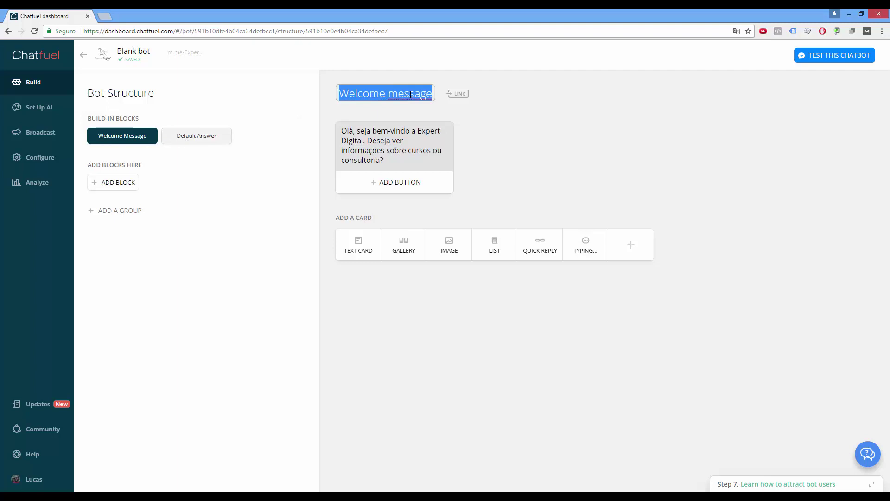
type("Mensagem")
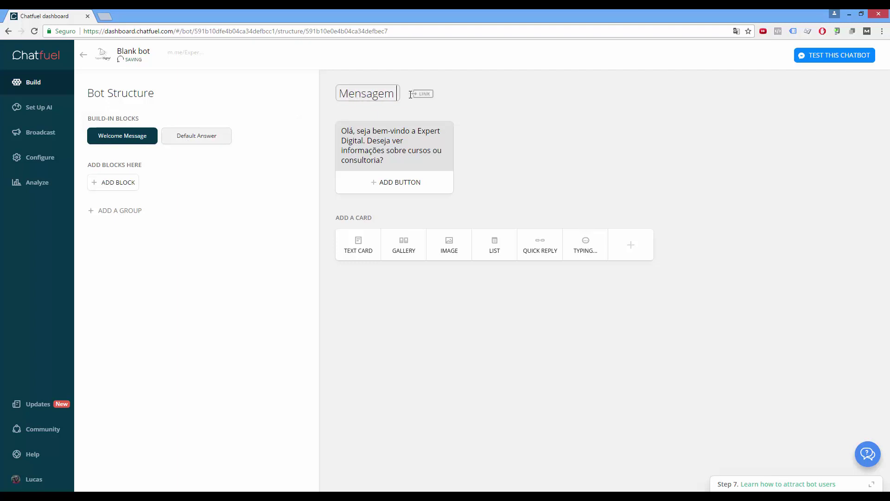
type(" de boa")
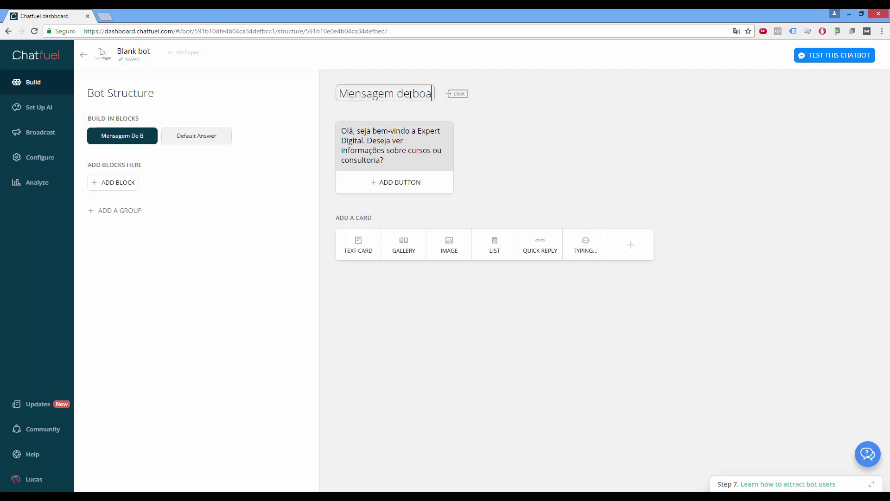
type("s-vindas")
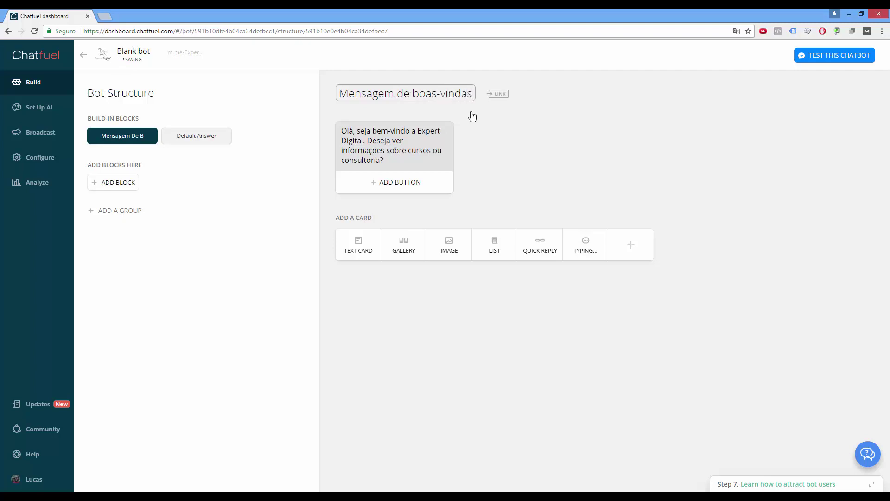
left_click(541, 150)
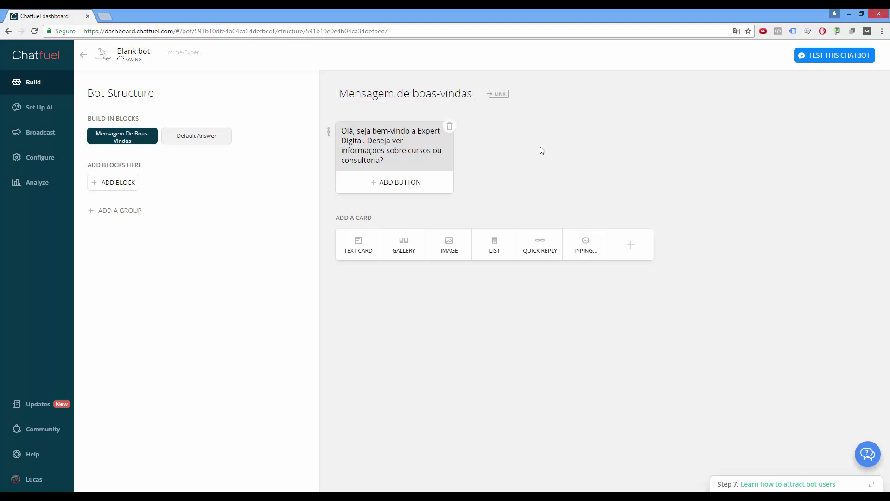
Add a new block named "Cursos" and insert an empty text card in it
left_click(121, 183)
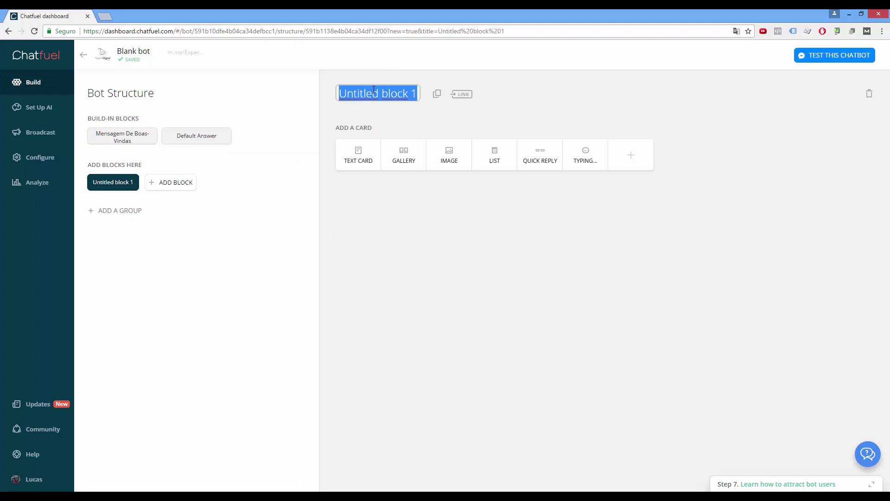
type("Cur")
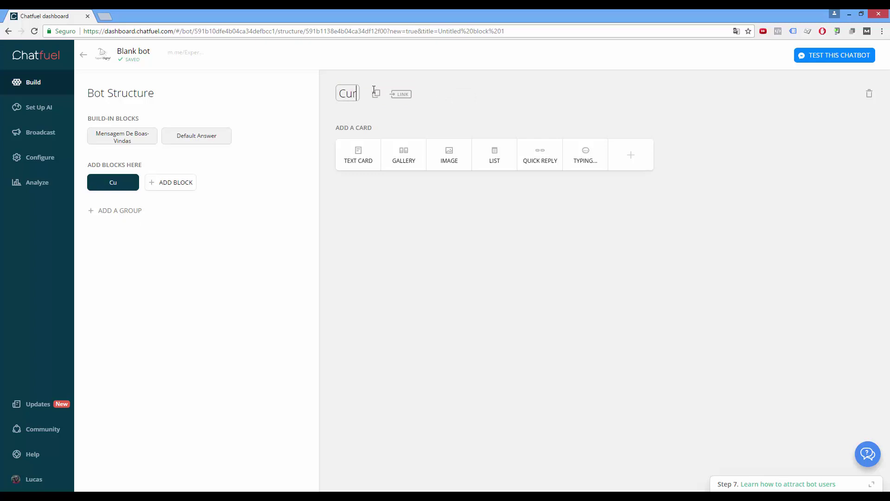
type("sos")
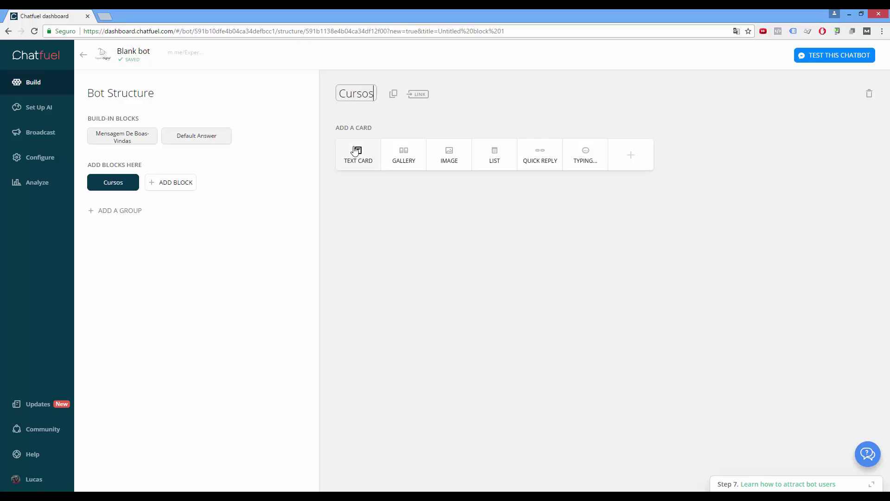
left_click(355, 152)
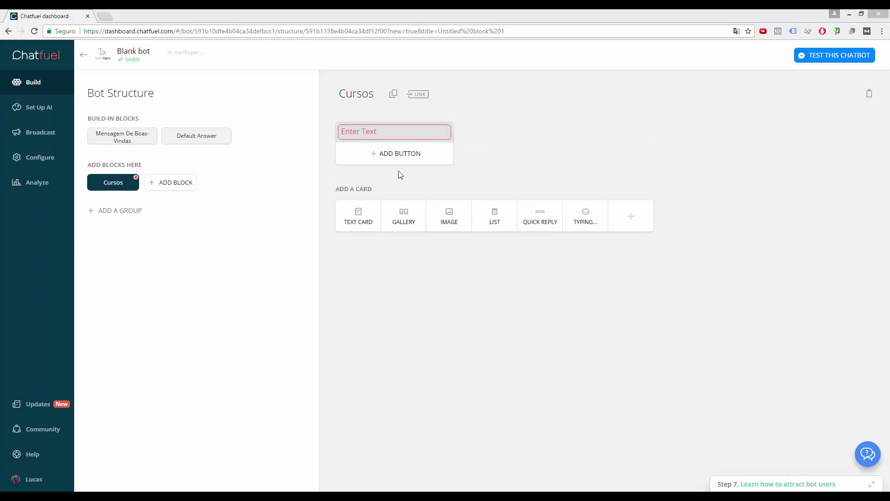
Rename the Cursos block as "Cursos e Consultoria"
left_click(375, 96)
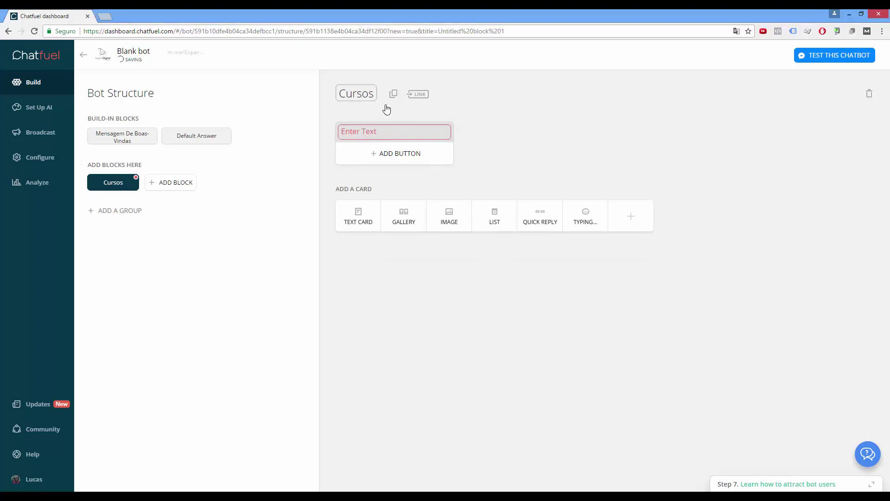
type("e")
key("BackSpace")
key("BackSpace")
key("BackSpace")
key("BackSpace")
key("BackSpace")
key("BackSpace")
key("BackSpace")
key("BackSpace")
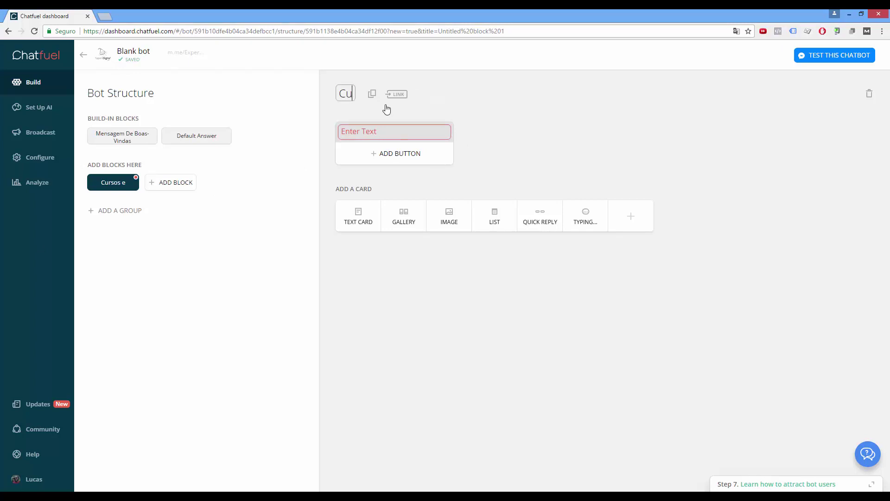
type("C")
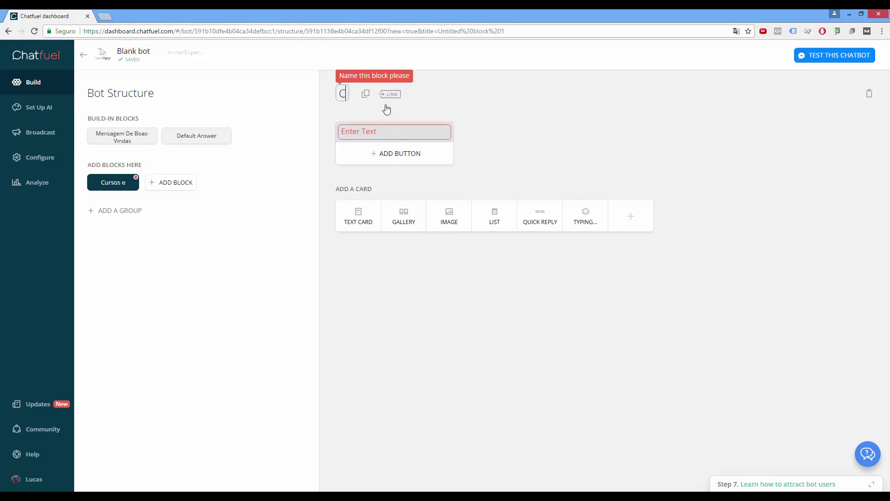
type("ursos e Co")
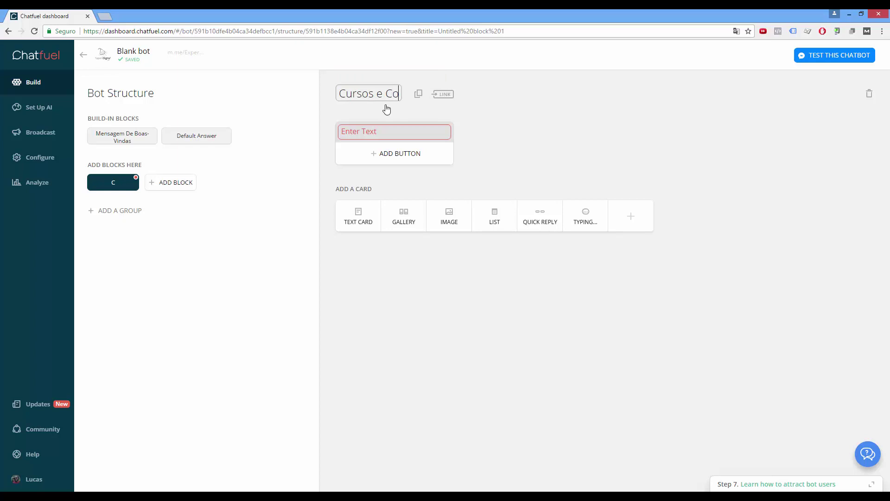
type("nsultoria")
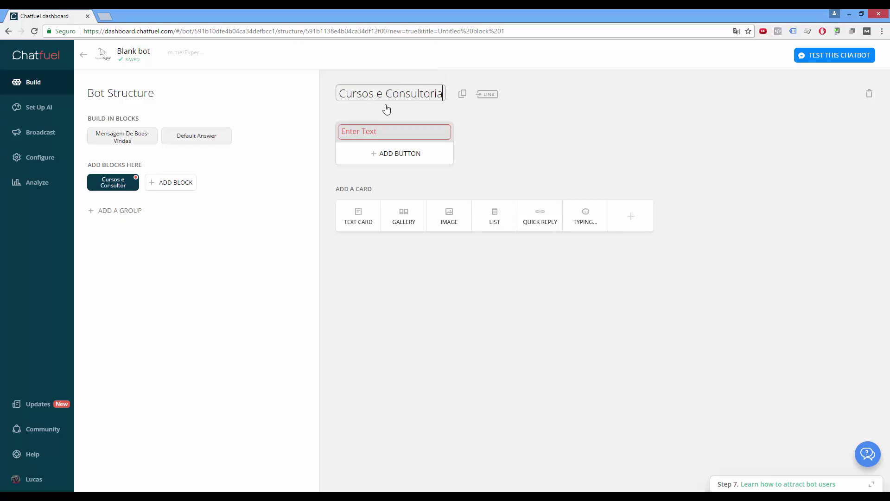
Enter "Cursos" in the block's empty text card and add a second text card reading "Consultoria"
left_click(370, 131)
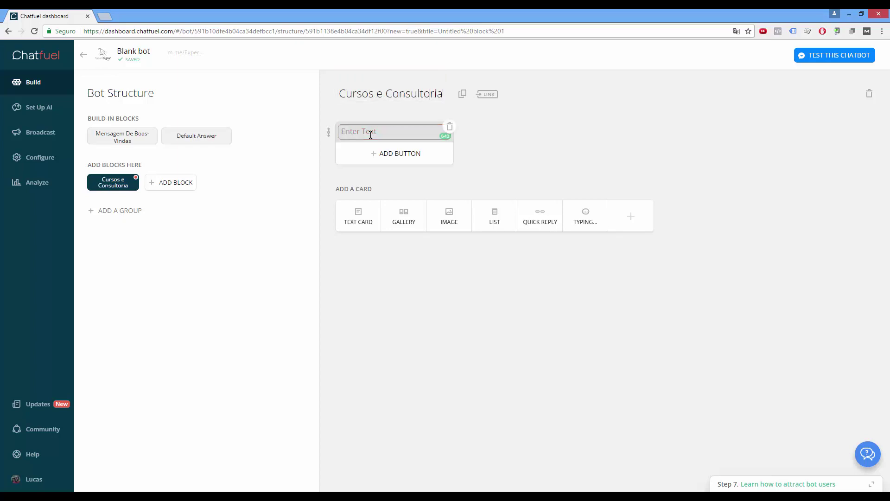
type("Cursos")
left_click(491, 146)
left_click(357, 214)
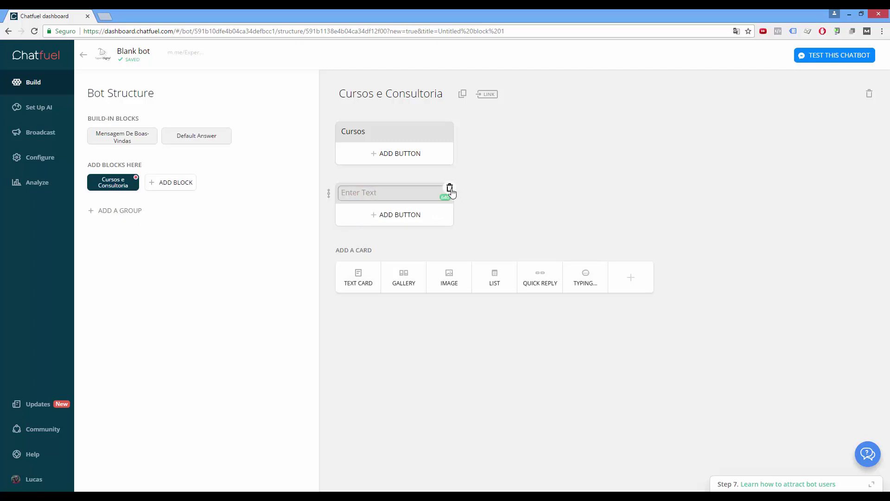
type("Consultoria")
left_click(496, 194)
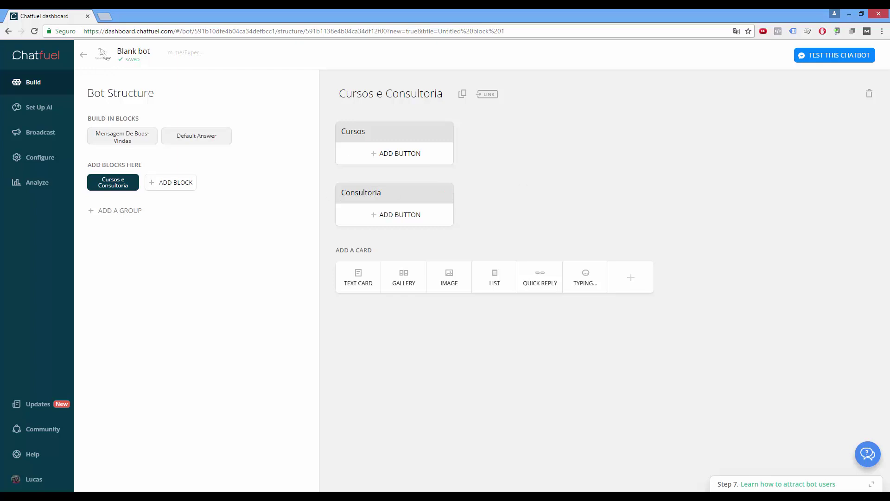
Open the website expertdigital.net in a new browser tab
left_click(105, 17)
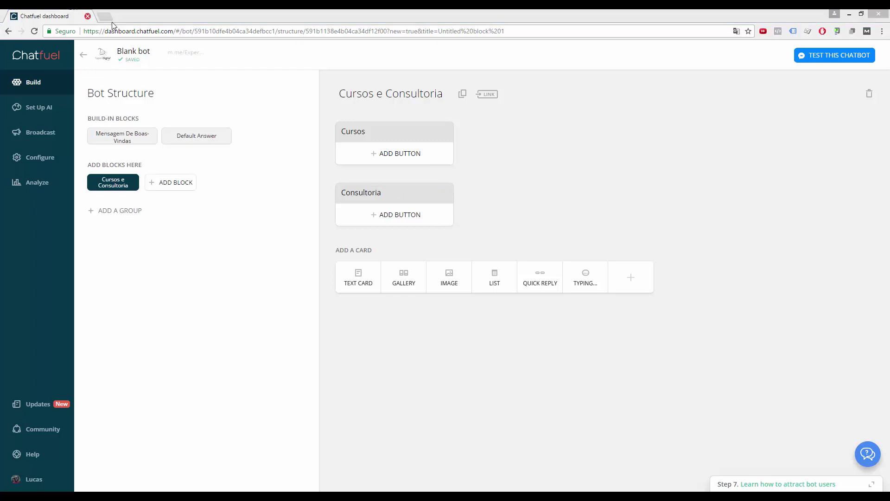
type("expertdigital.net")
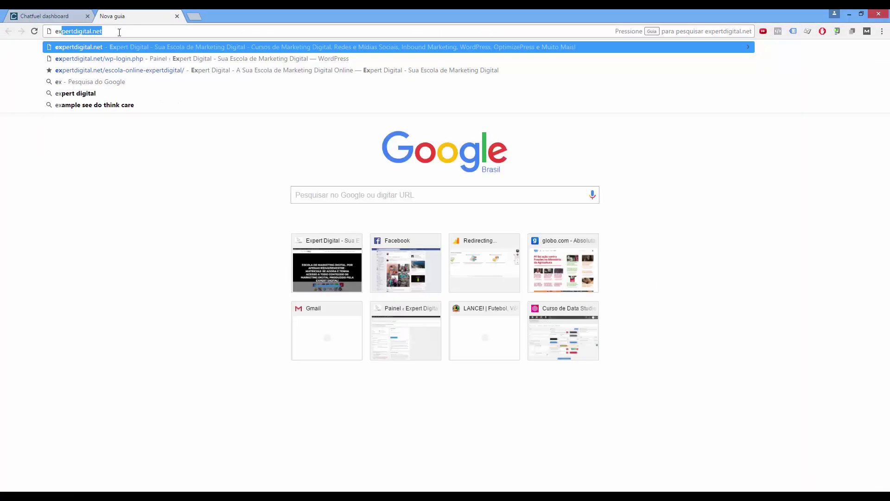
key("Return")
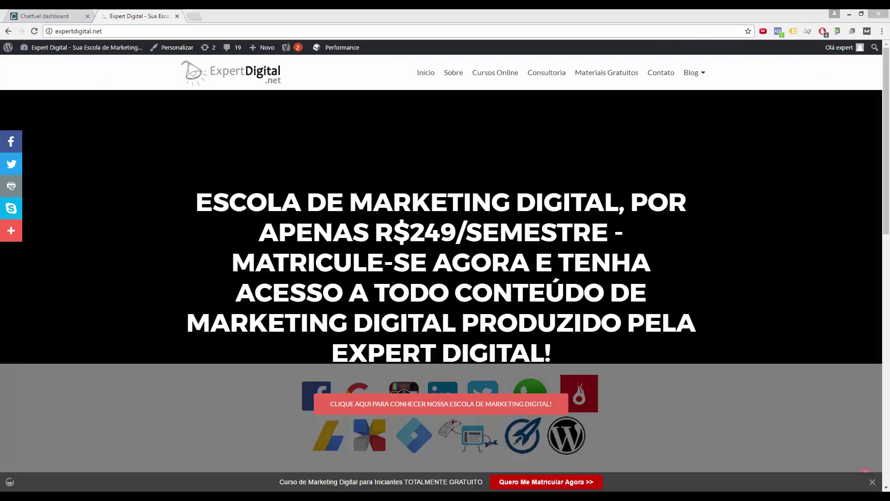
Return to the Chatfuel dashboard and add a "Ver Cursos!" button to the Cursos card, linked to the Mensagem de boas-vindas block
left_click(61, 14)
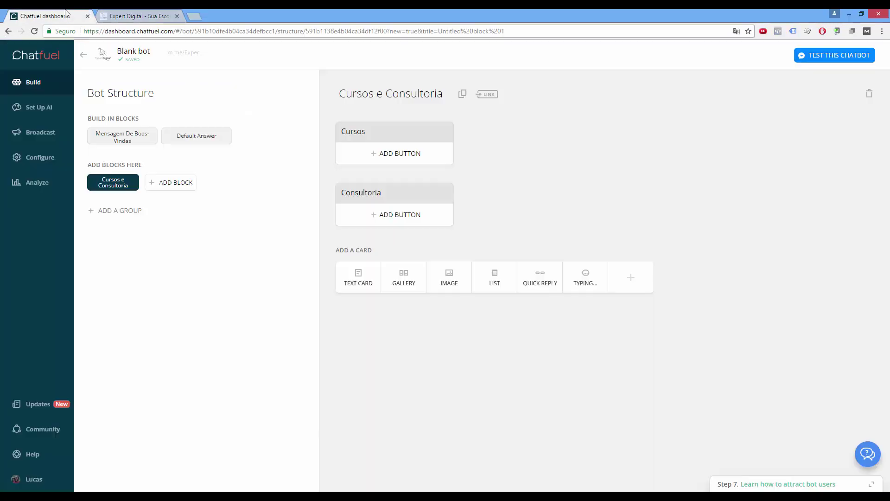
left_click(411, 155)
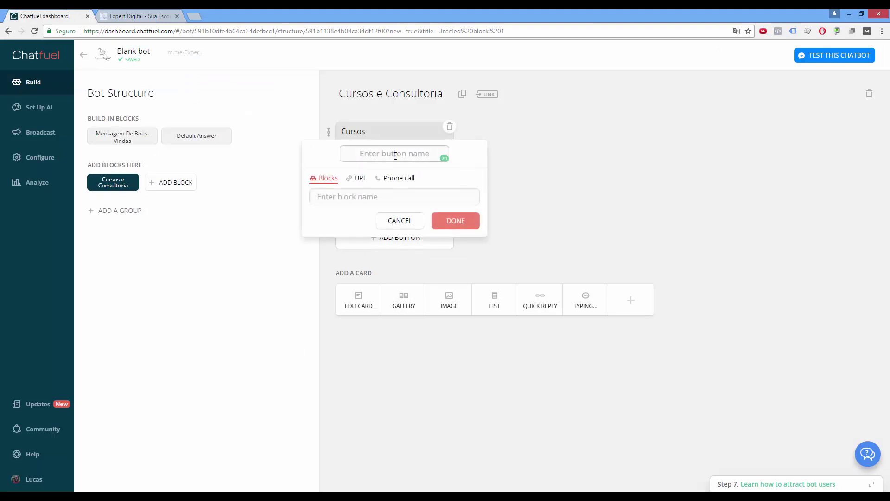
type("Ver Cursos!")
left_click(354, 199)
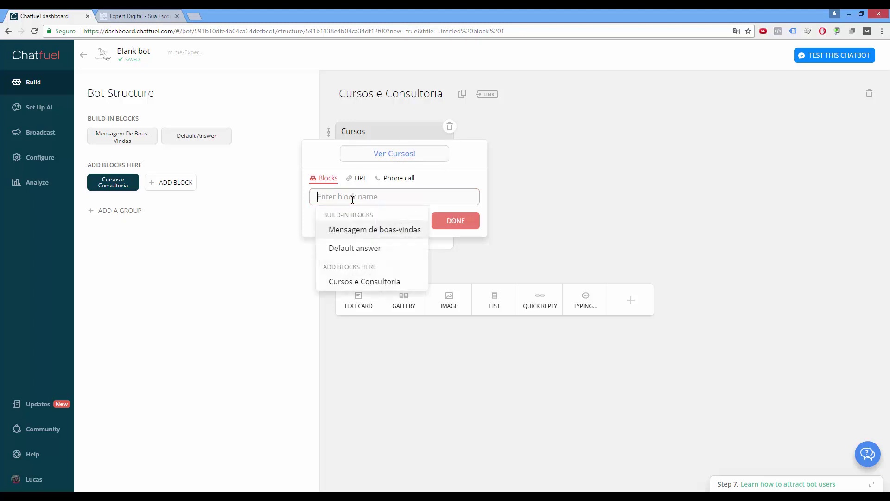
left_click(366, 231)
left_click(473, 224)
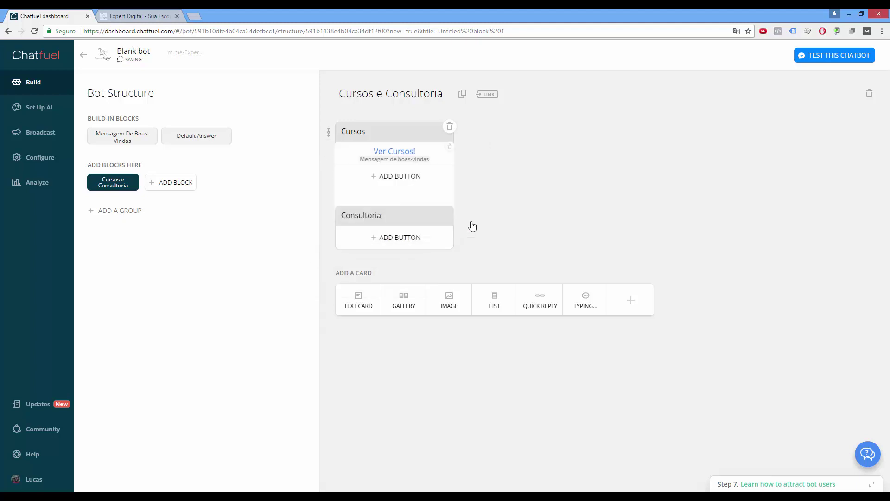
Add a "Ver Consultoria" button to the Consultoria card, linked to the Mensagem de boas-vindas block
left_click(406, 239)
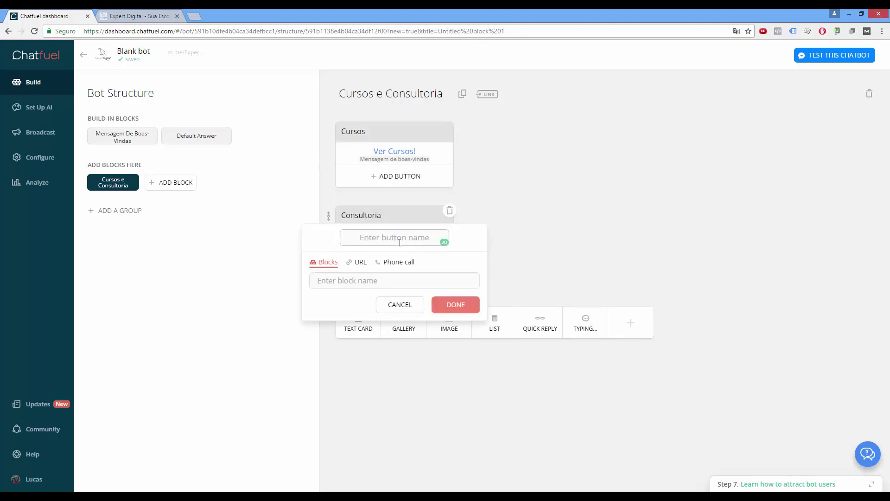
type("Ver Consultoria")
left_click(350, 282)
left_click(352, 311)
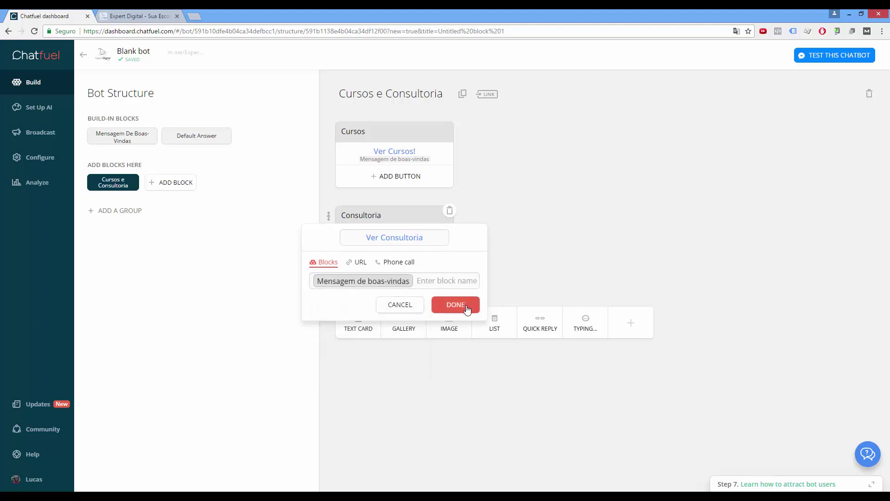
left_click(457, 305)
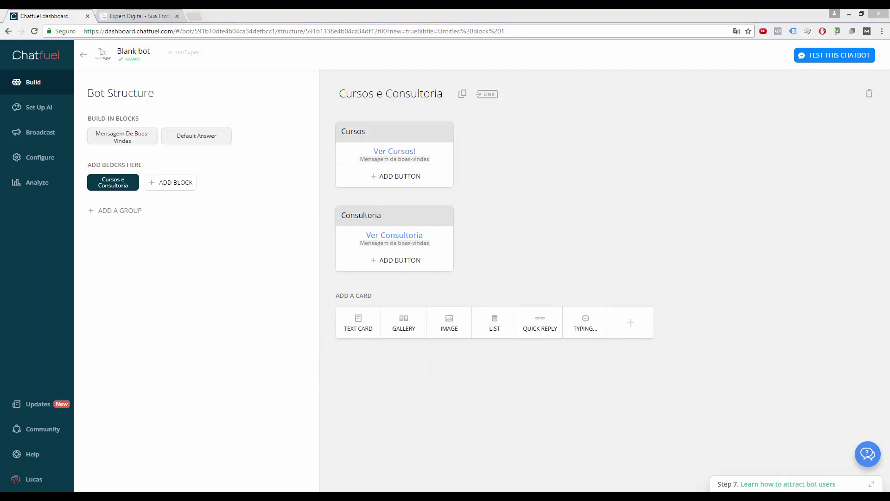
Add a group named "cursos" containing a new block named "Cursos" with an empty text card
left_click(119, 211)
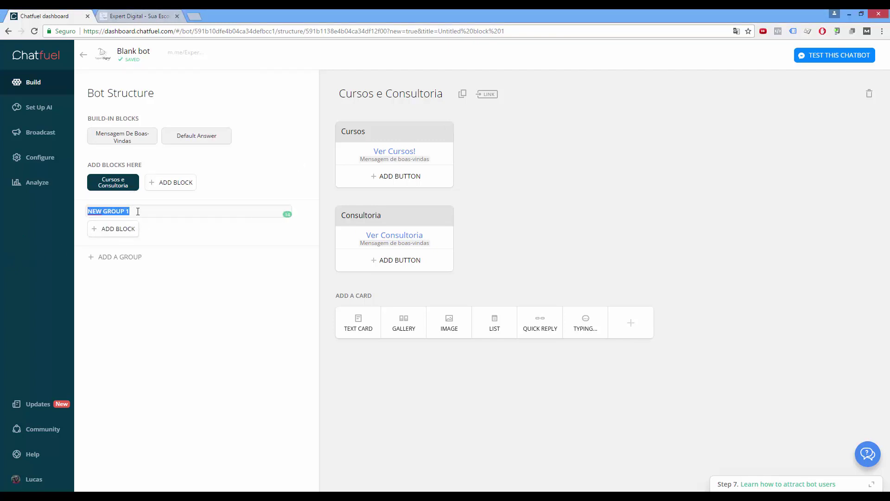
type("cursos")
key("Return")
left_click(126, 236)
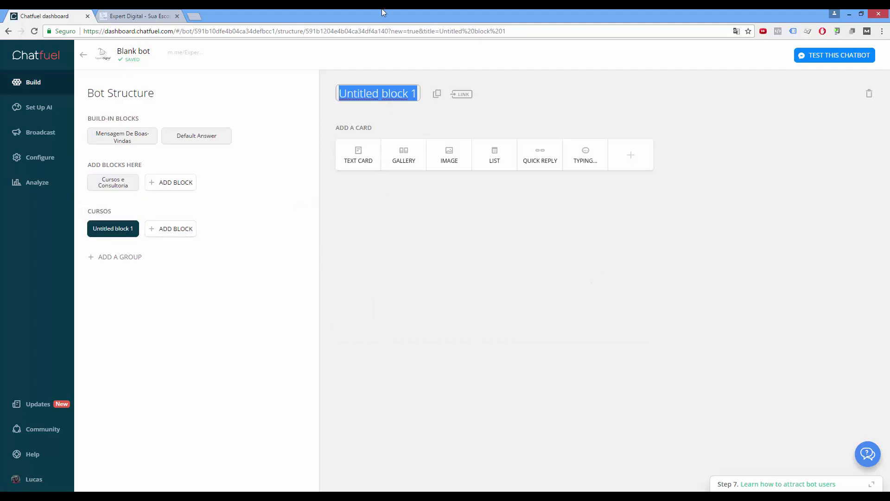
type("Cursos")
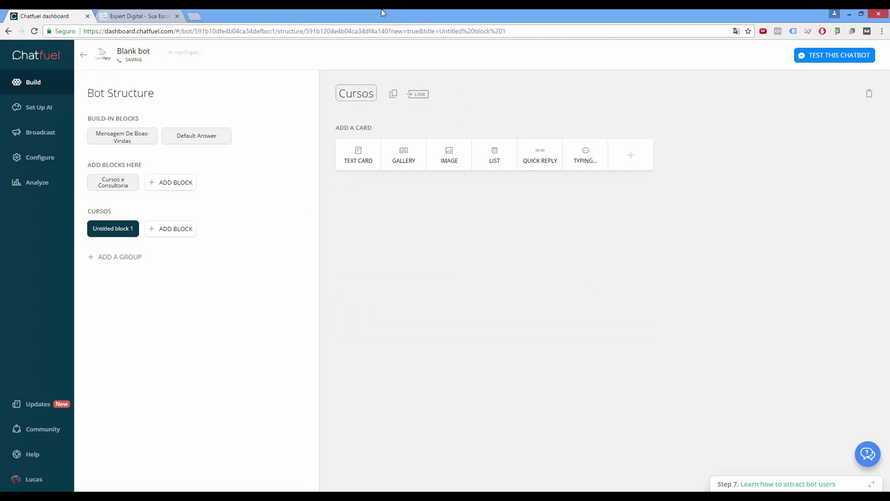
left_click(361, 158)
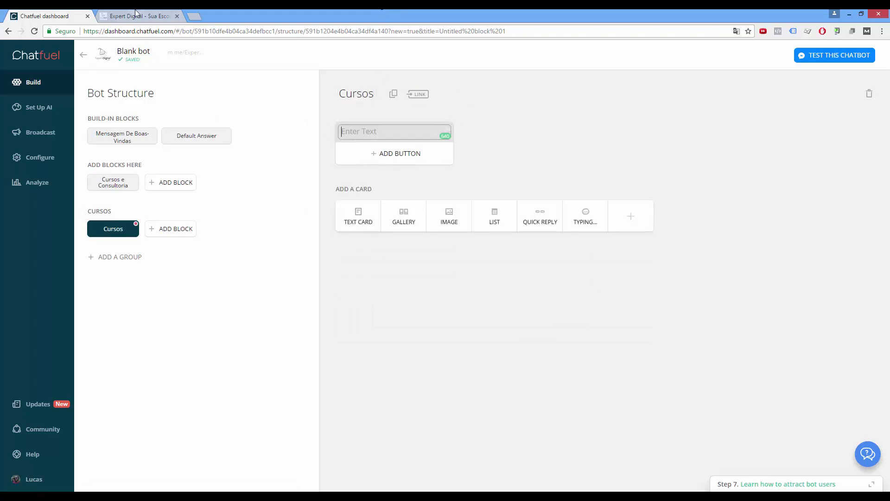
Open the Cursos Online page of the Expert Digital website in a new browser tab and switch to it
left_click(136, 16)
right_click(537, 79)
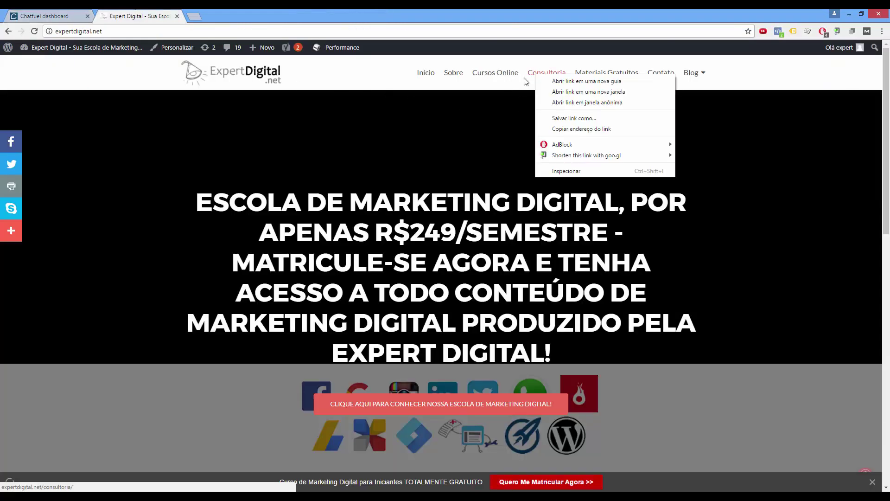
key("Escape")
right_click(504, 75)
left_click(533, 80)
left_click(231, 15)
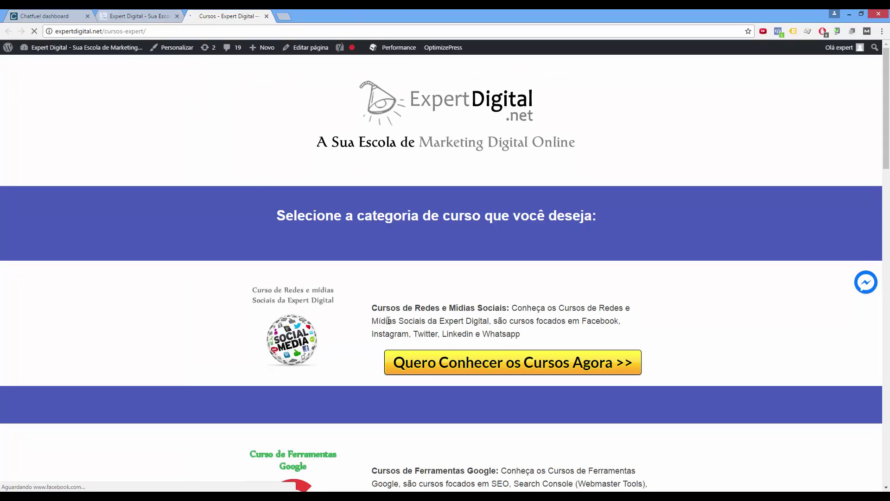
Copy the heading "Cursos de Redes e Mídias Sociais" from the courses page into the empty text card of the Chatfuel Cursos block
left_click_drag(373, 308, 507, 308)
key("ctrl+c")
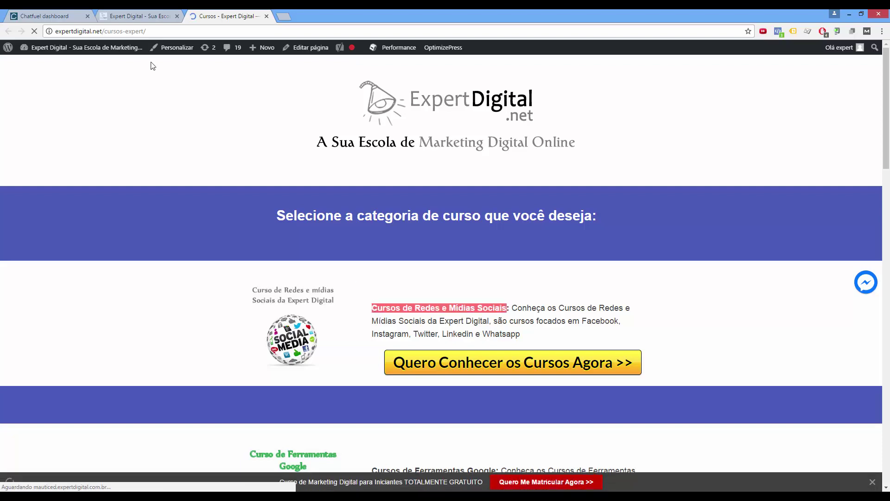
left_click(64, 15)
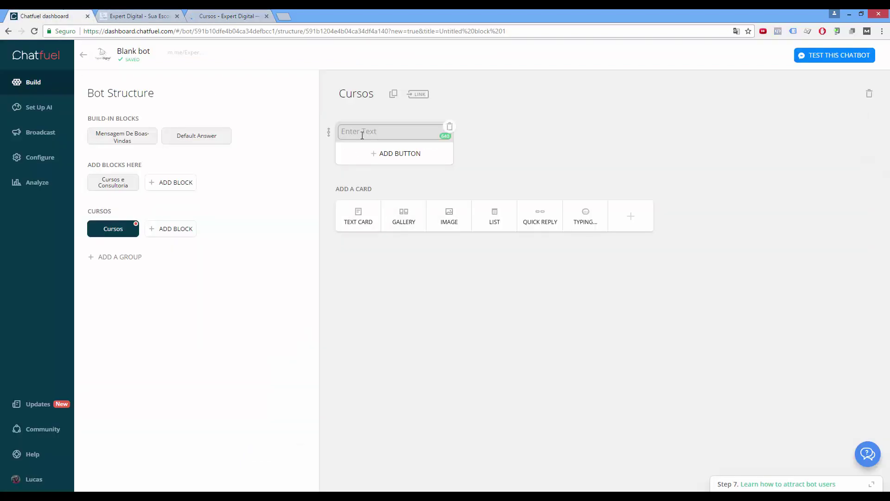
key("ctrl+v")
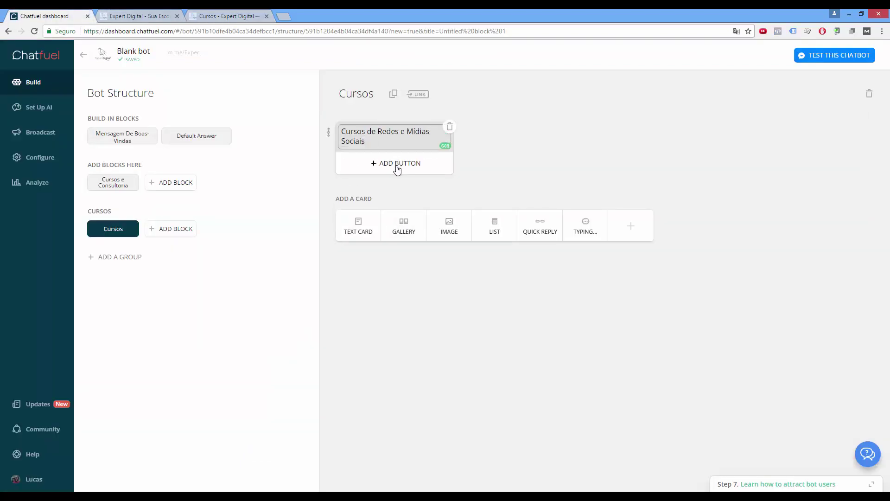
Copy the link address behind the social media courses' "Quero Conhecer os Cursos Agora" button on the Expert Digital courses page
left_click(231, 16)
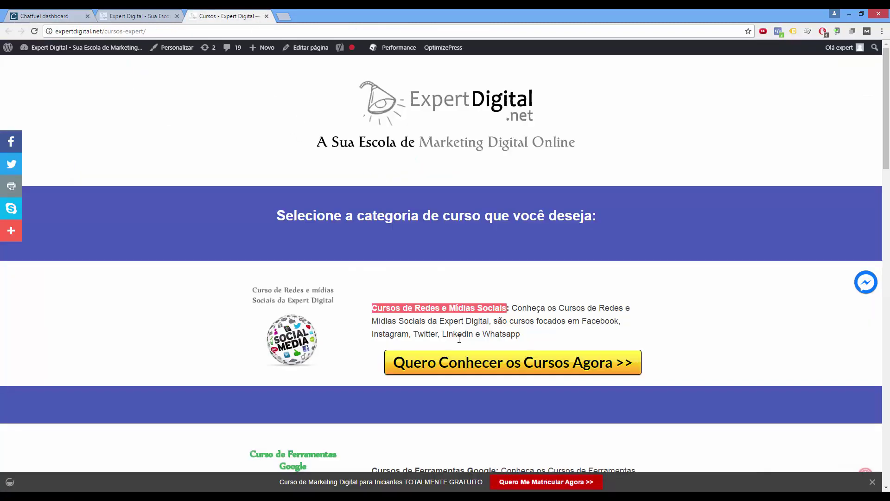
right_click(485, 359)
left_click(521, 414)
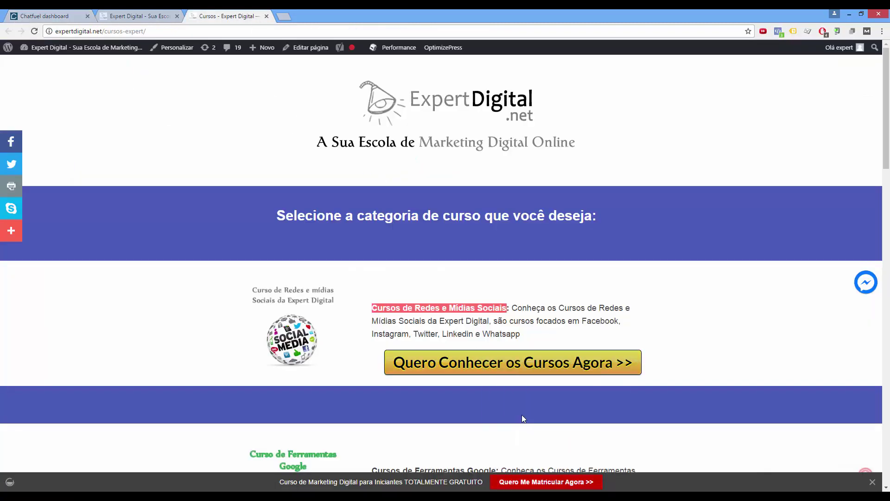
left_click(42, 15)
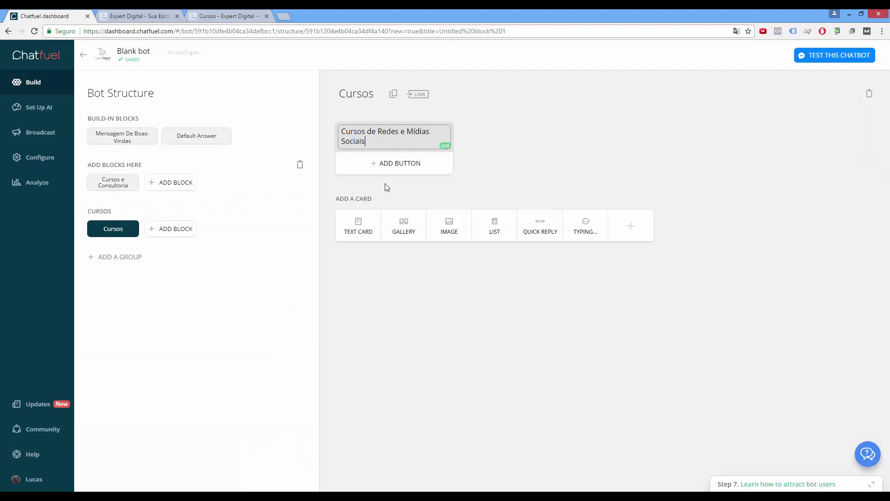
left_click(417, 165)
left_click(360, 188)
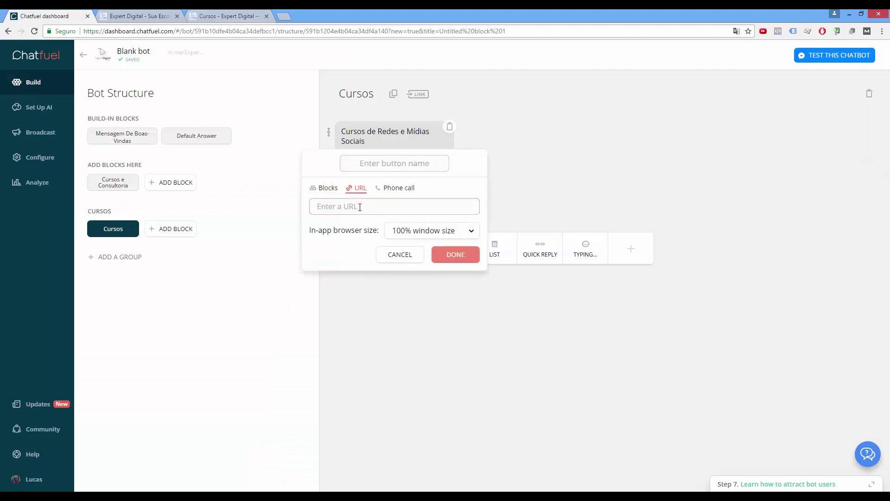
key("ctrl+v")
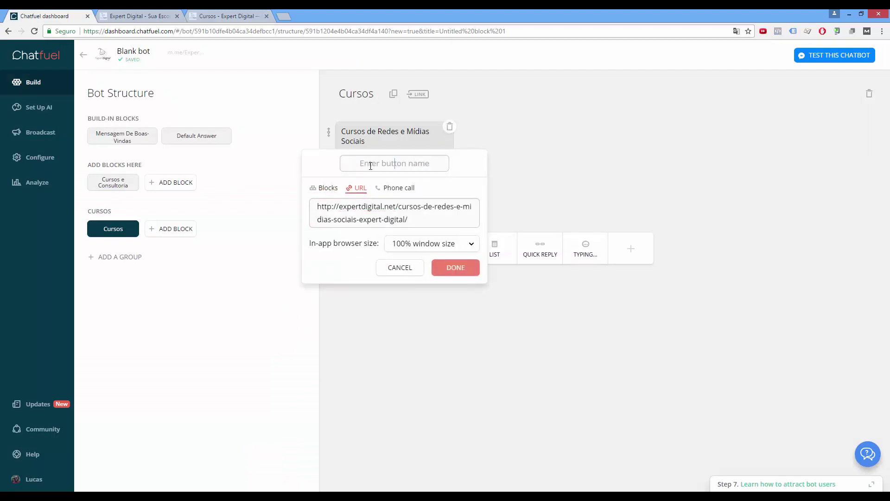
left_click(371, 165)
type("Ac")
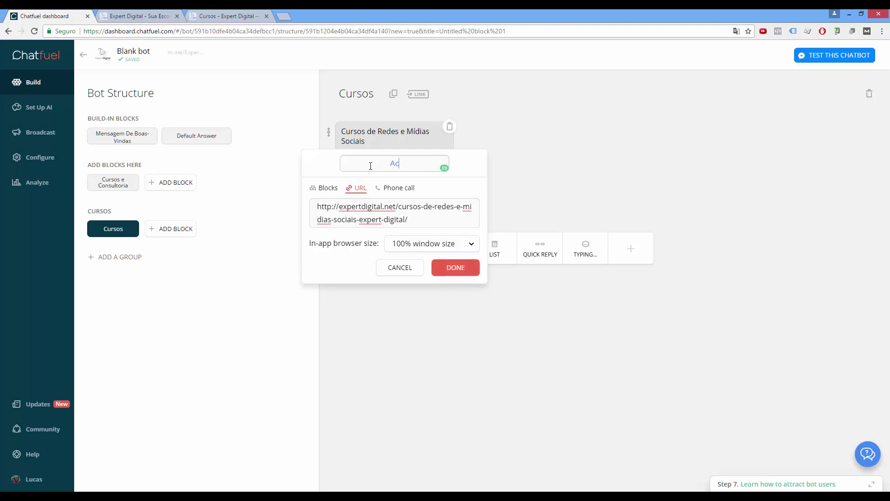
type("essar")
left_click(457, 268)
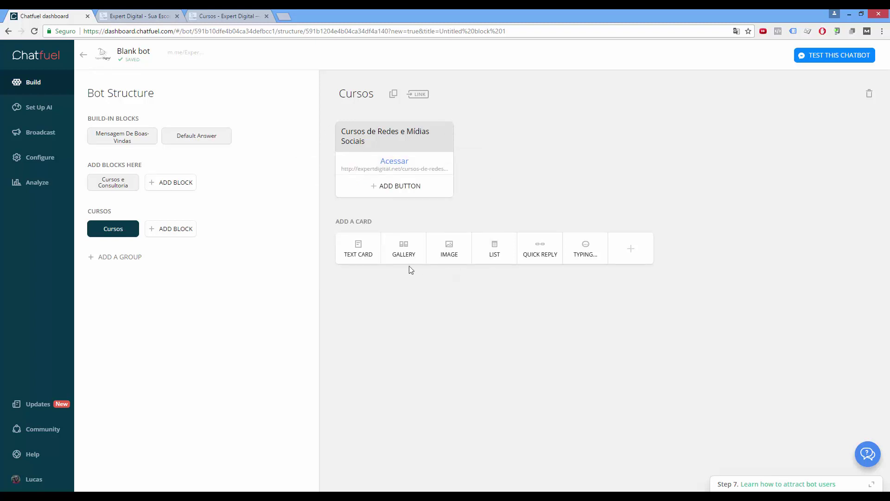
Add a second text card to the Cursos block and fill it with "Cursos de Ferramentas Google" copied from the Expert Digital courses page
left_click(357, 250)
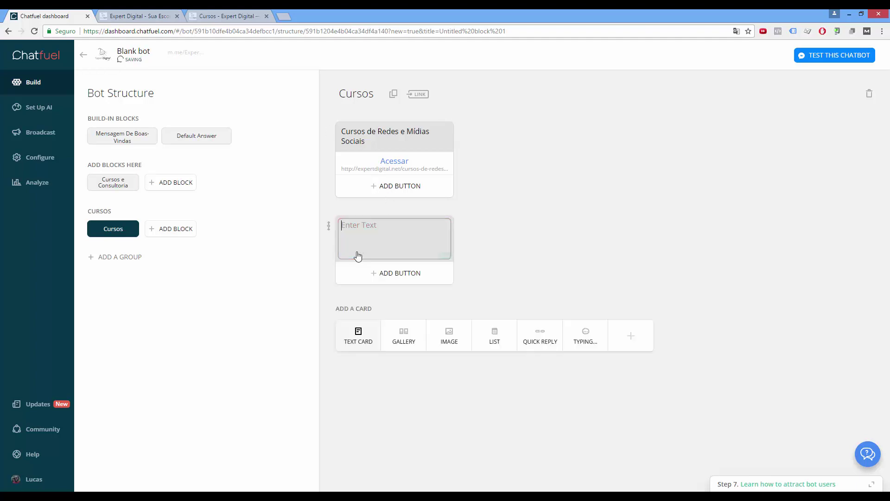
left_click(211, 14)
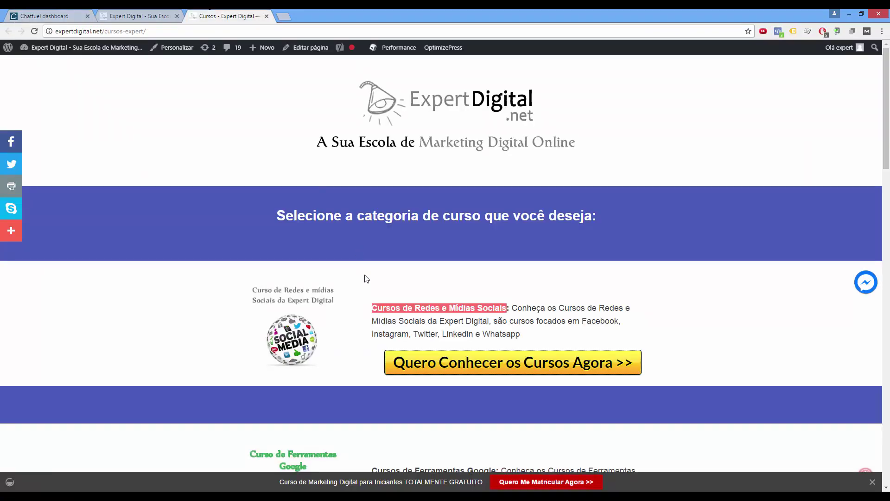
scroll(367, 278, "down", 5)
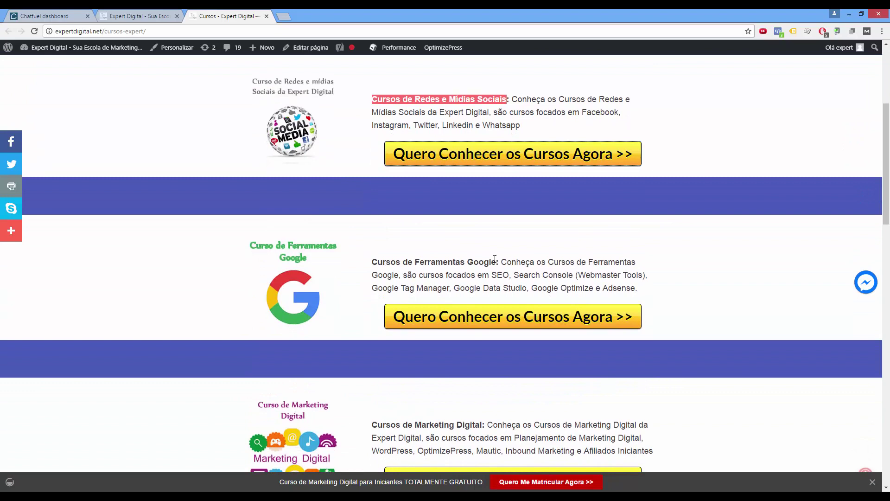
left_click_drag(495, 258, 382, 259)
key("ctrl+c")
left_click(37, 15)
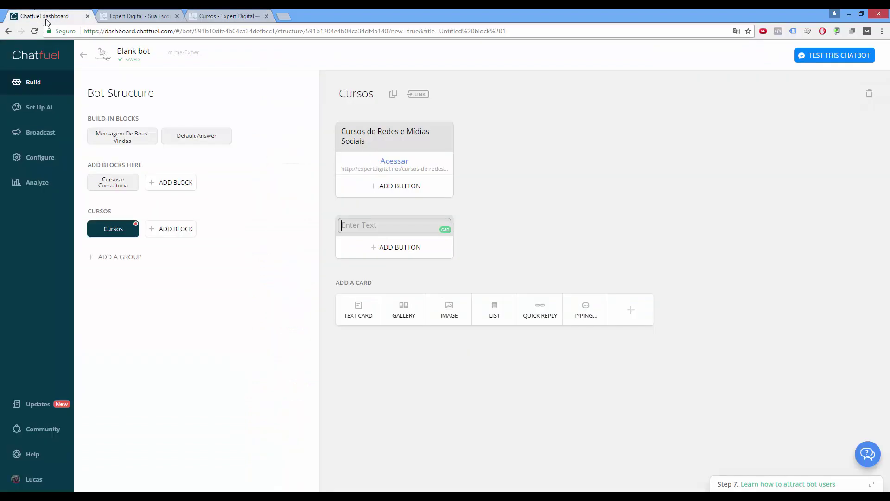
left_click(375, 224)
key("ctrl+v")
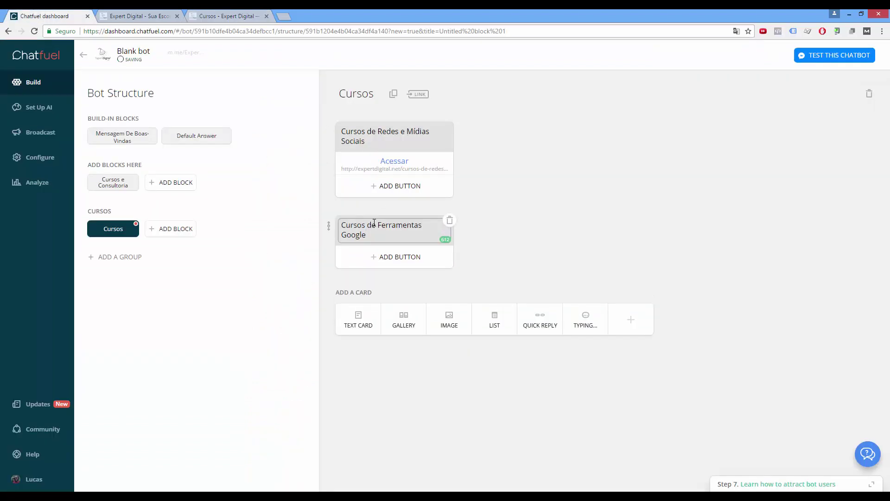
Copy the link address of the Google tools courses button on the Expert Digital courses page and return to the Chatfuel dashboard
left_click(234, 15)
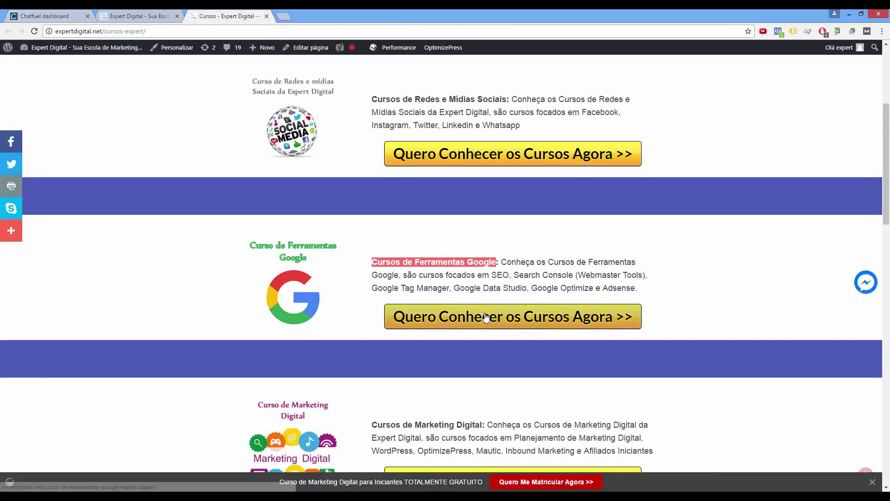
right_click(486, 316)
left_click(505, 368)
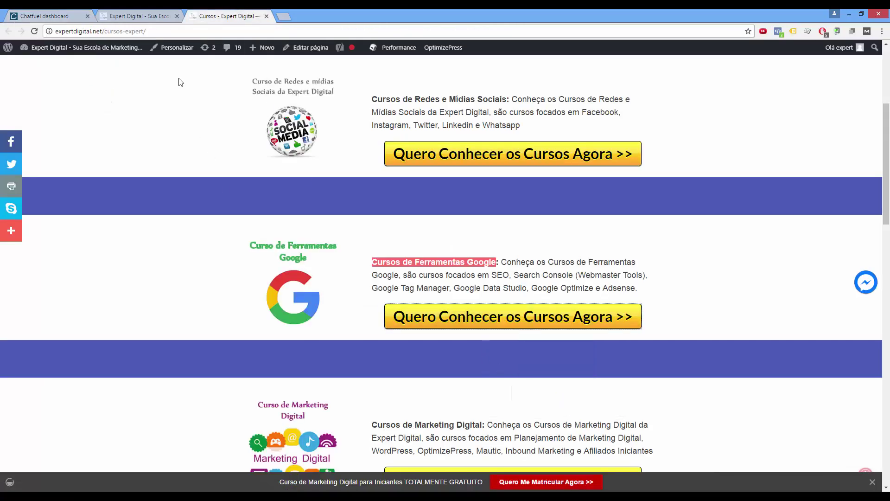
left_click(146, 13)
left_click(44, 16)
left_click(392, 262)
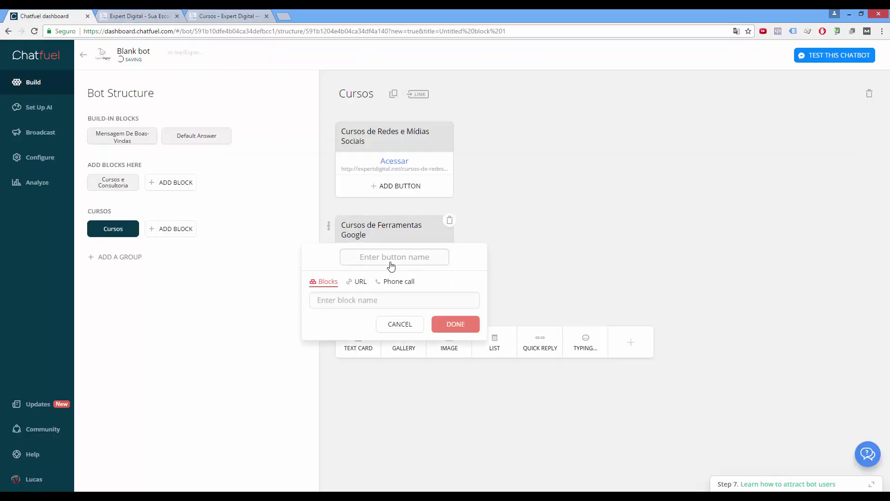
type("Acessar")
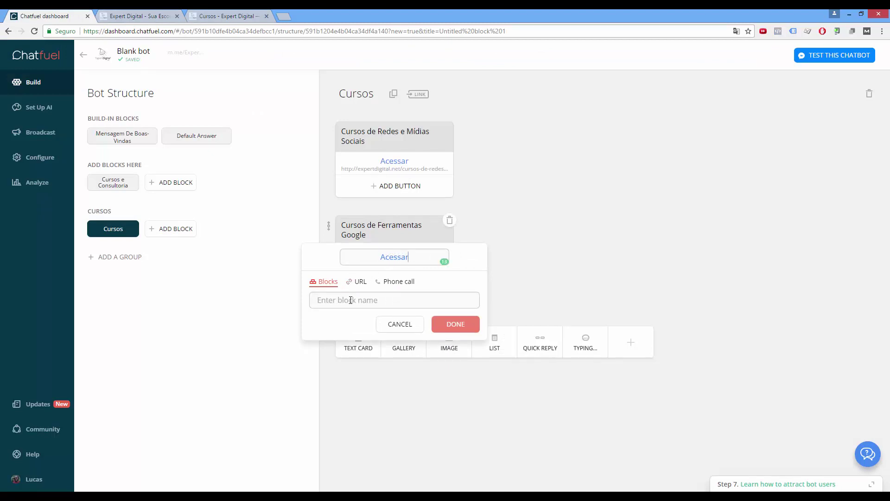
left_click(350, 300)
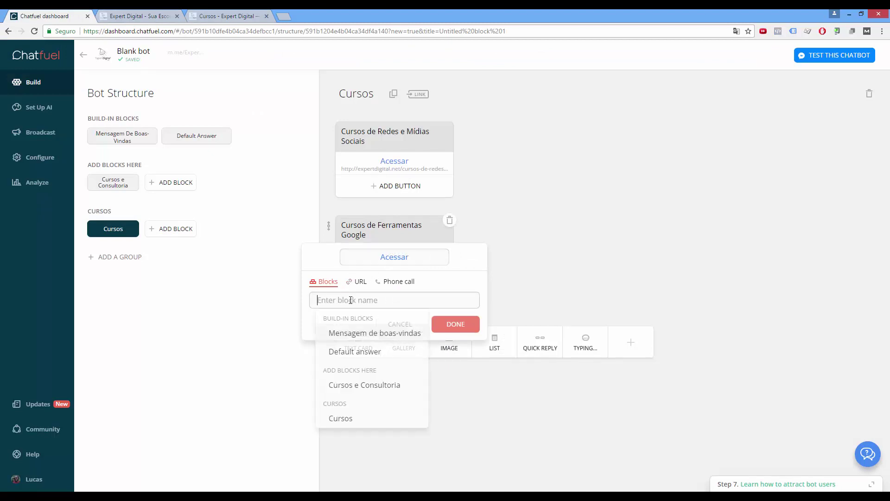
key("ctrl+v")
left_click(457, 327)
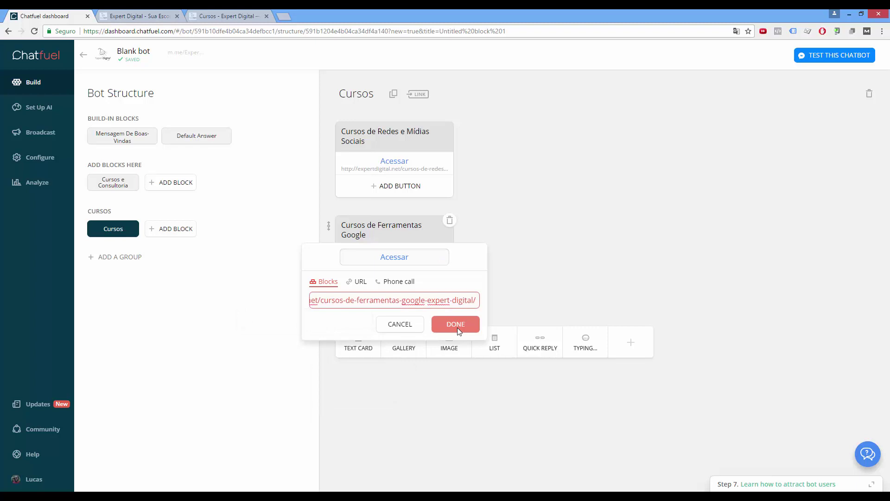
left_click(358, 282)
left_click(363, 300)
key("ctrl+v")
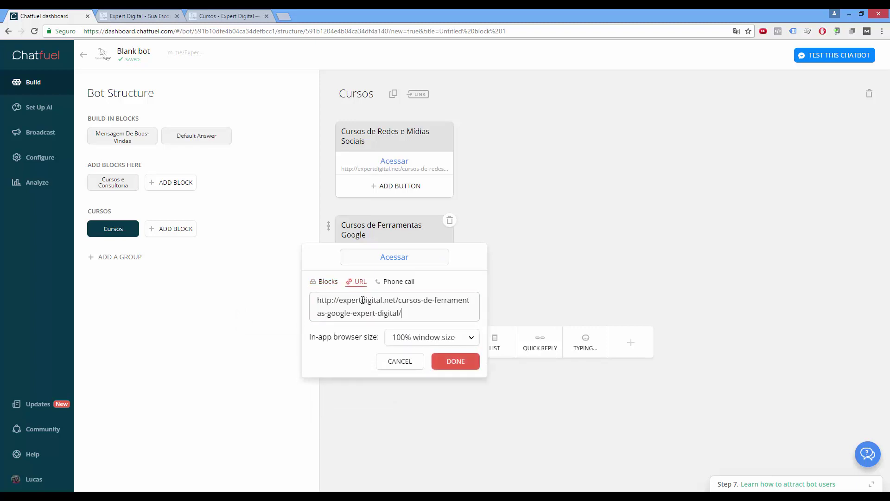
left_click(454, 361)
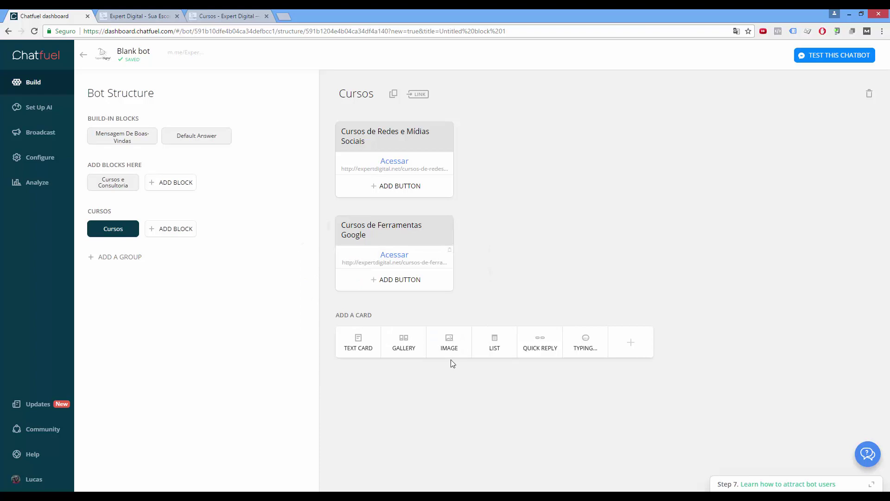
Add a third text card to the Cursos block and fill it with "Cursos de Marketing Digital" copied from the Expert Digital courses page
left_click(133, 15)
left_click(203, 14)
scroll(306, 188, "down", 3)
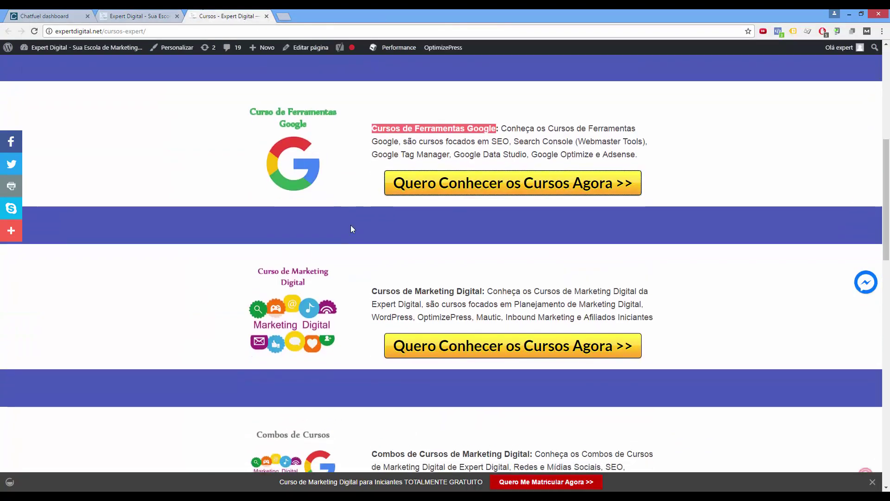
left_click(373, 284)
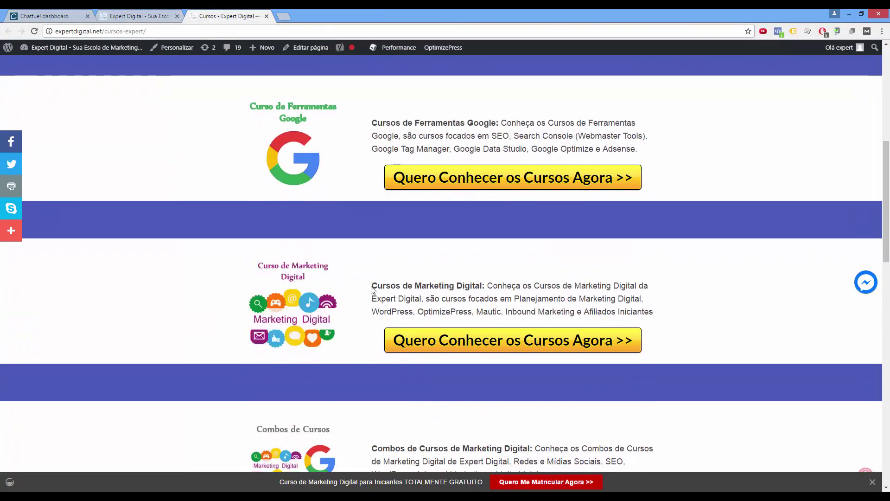
left_click_drag(372, 285, 484, 284)
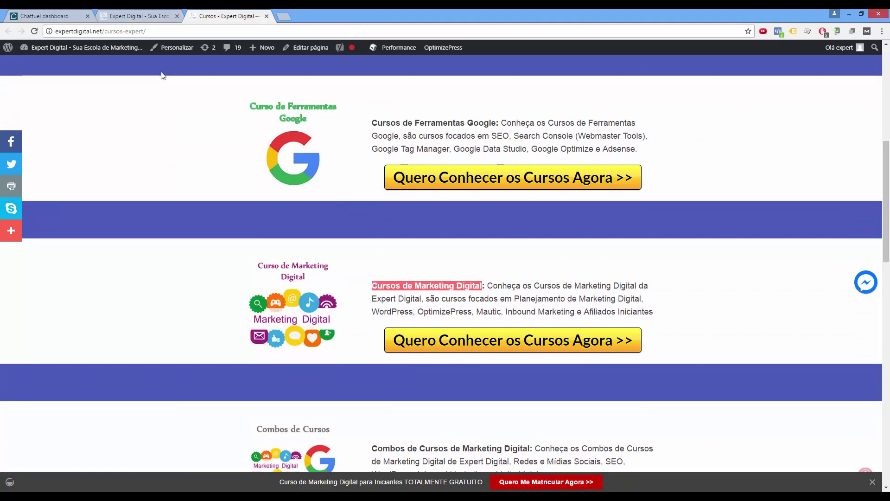
left_click(58, 14)
left_click(359, 337)
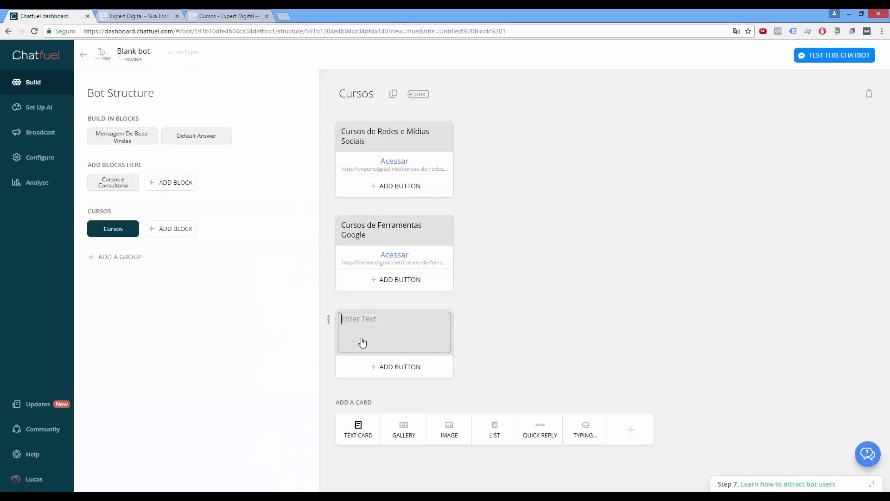
key("ctrl+v")
Start a URL button on the Cursos de Marketing Digital card and copy the link address of the matching button on the Expert Digital courses page
left_click(390, 342)
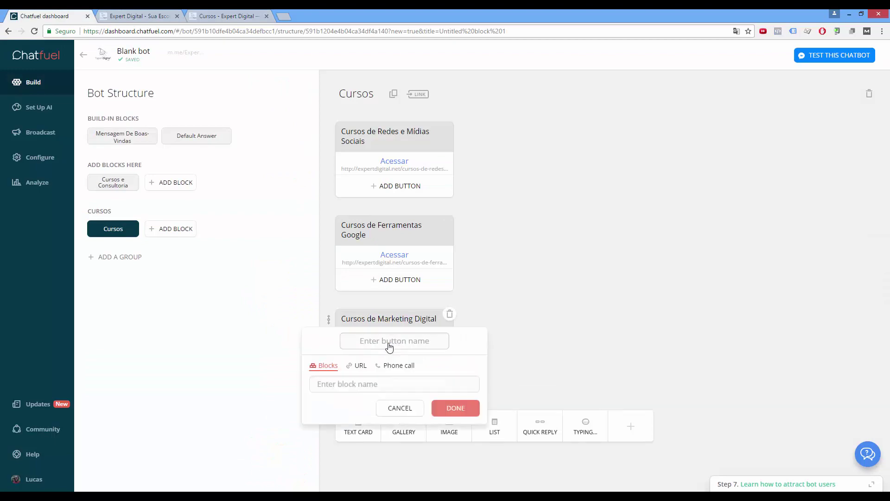
left_click(359, 365)
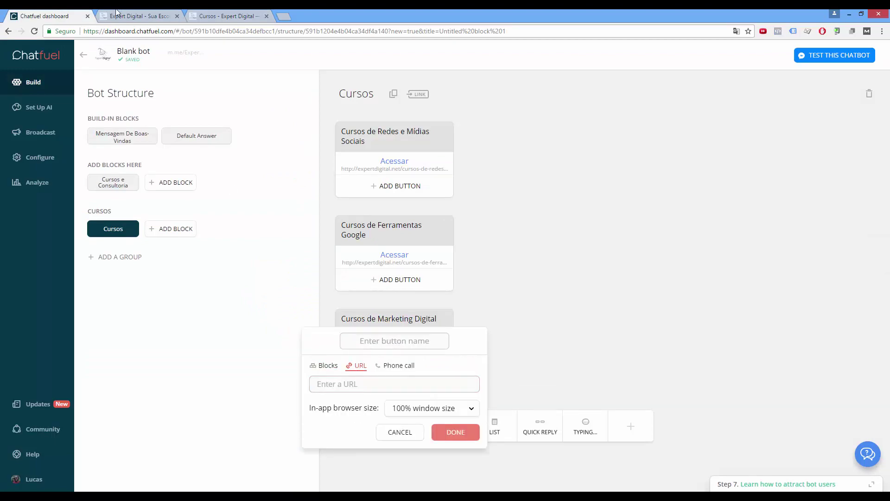
left_click(141, 10)
left_click(223, 16)
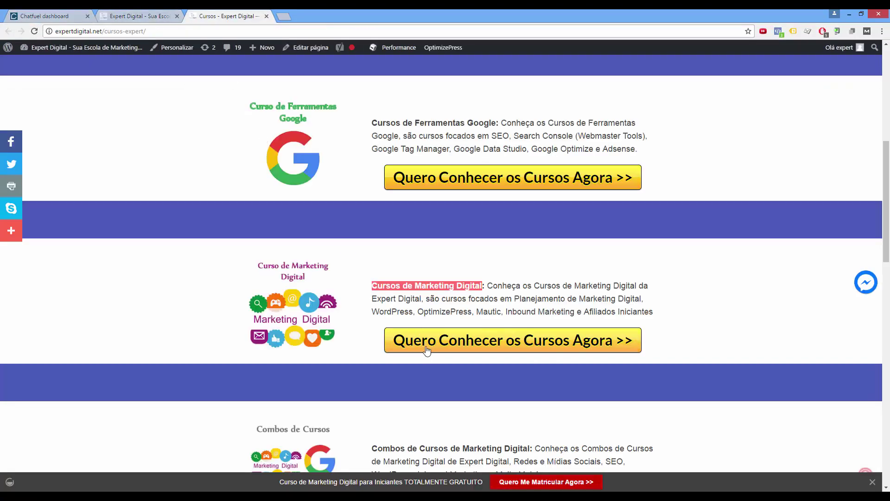
left_click(453, 391)
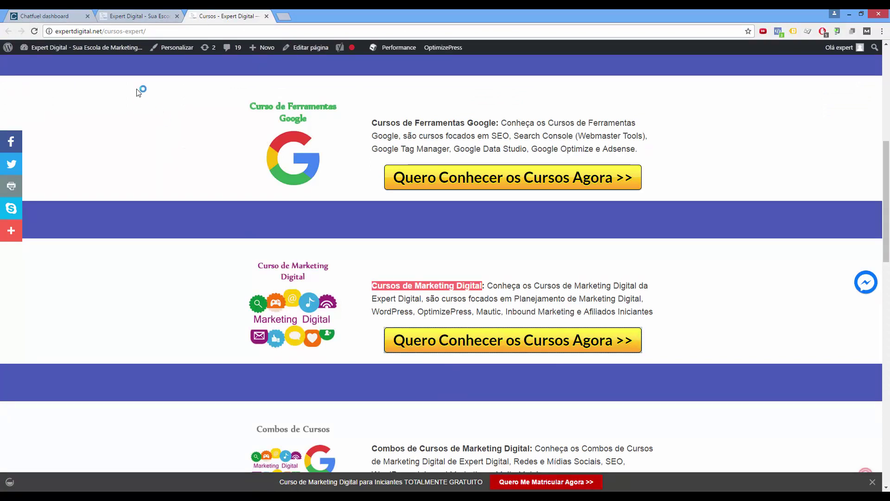
left_click(51, 11)
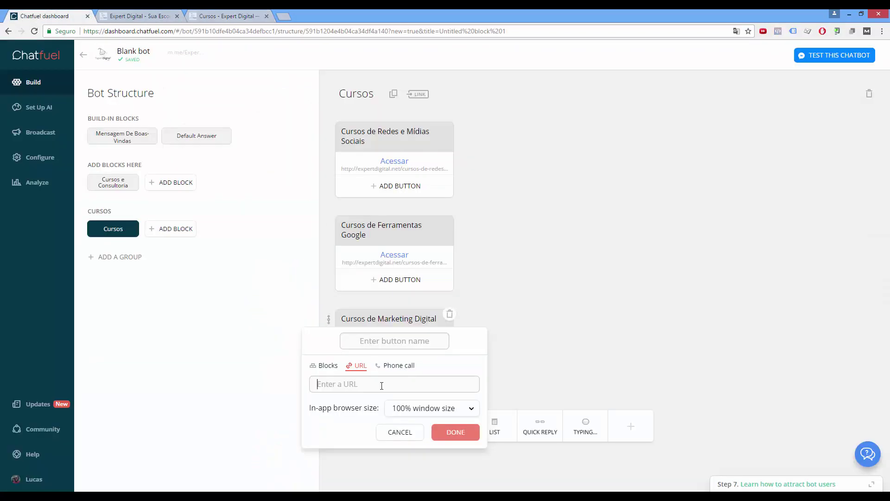
key("ctrl+v")
left_click(382, 340)
type("C")
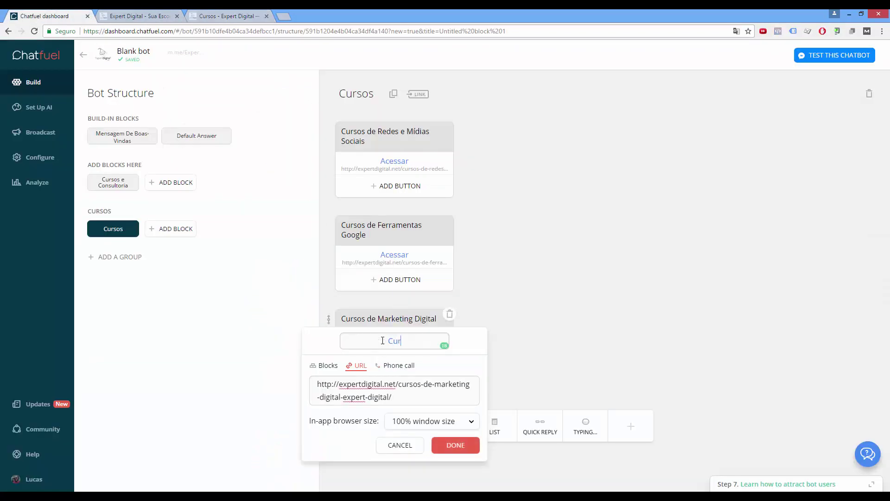
type("ursos")
key("BackSpace")
key("BackSpace")
key("BackSpace")
key("BackSpace")
key("BackSpace")
key("BackSpace")
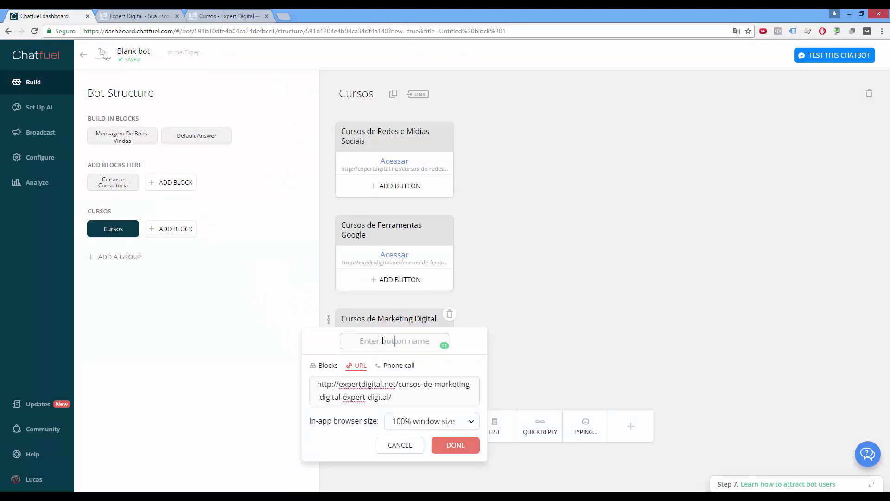
type("Acessar")
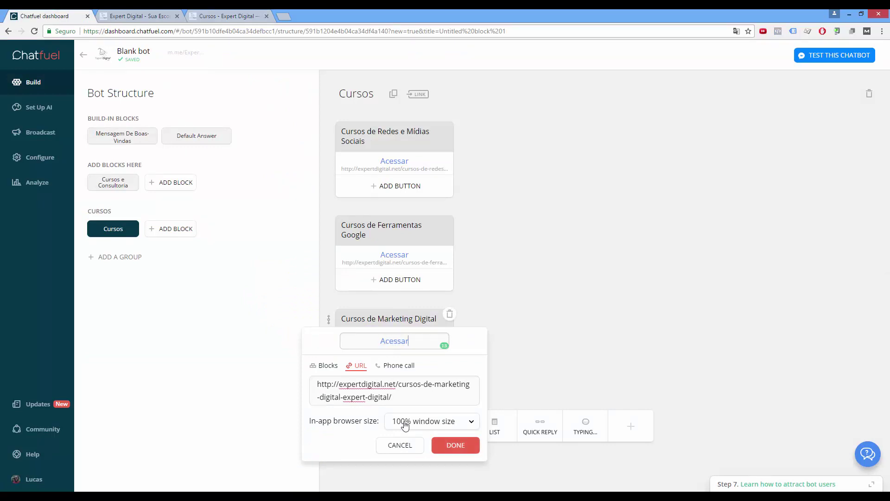
left_click(443, 445)
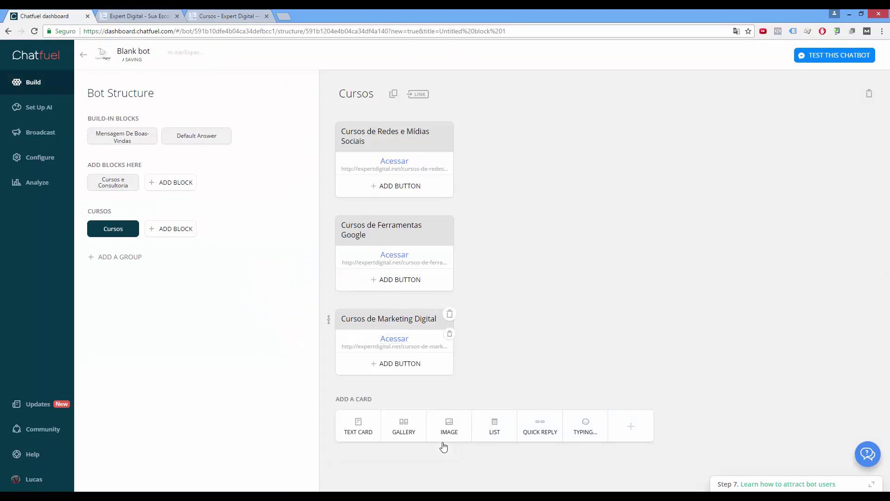
Add a fourth text card to the Cursos block with "Combos de Cursos de Marketing Digital" copied from the Expert Digital courses page
left_click(358, 426)
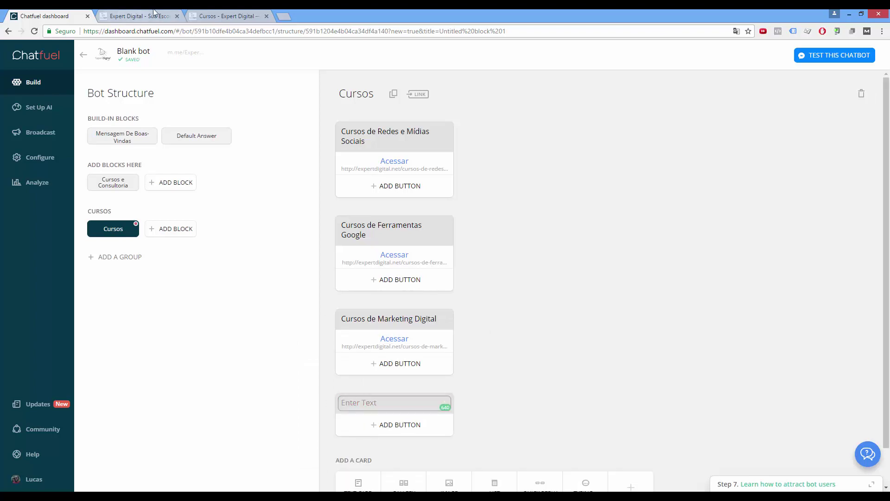
left_click(217, 13)
scroll(324, 223, "down", 6)
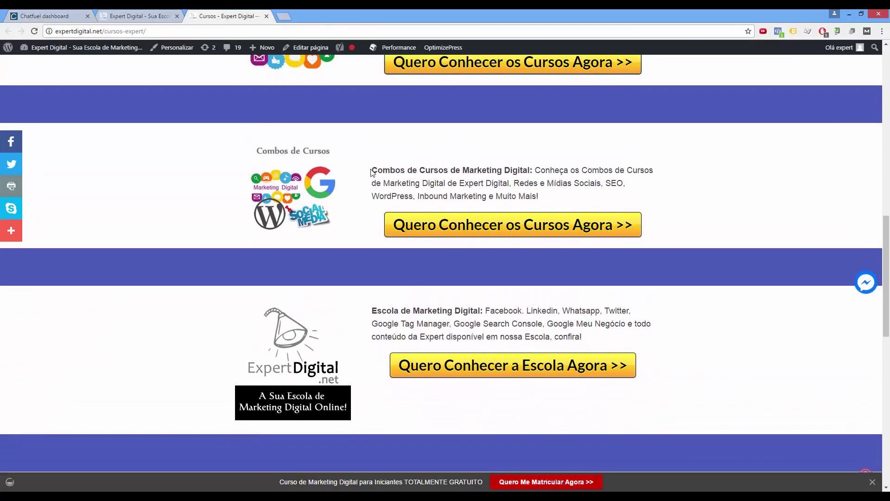
left_click_drag(371, 170, 530, 170)
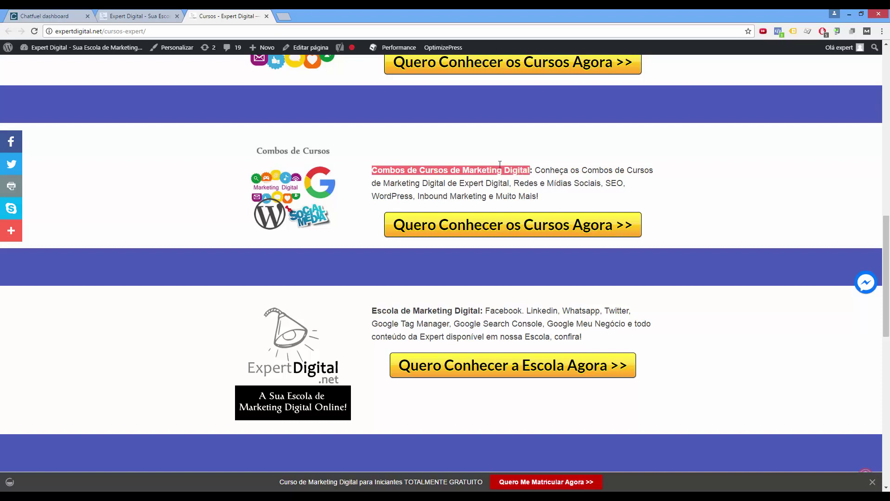
left_click(72, 13)
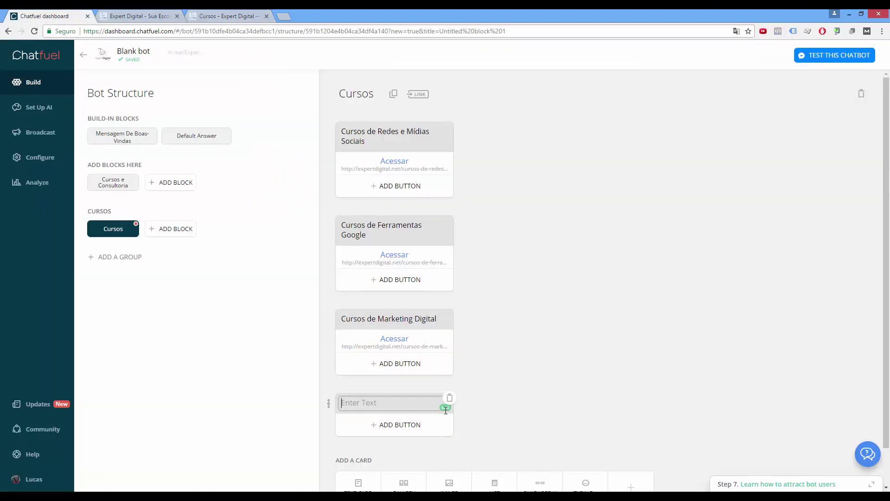
type("Combos de Cursos de Marketing Digital")
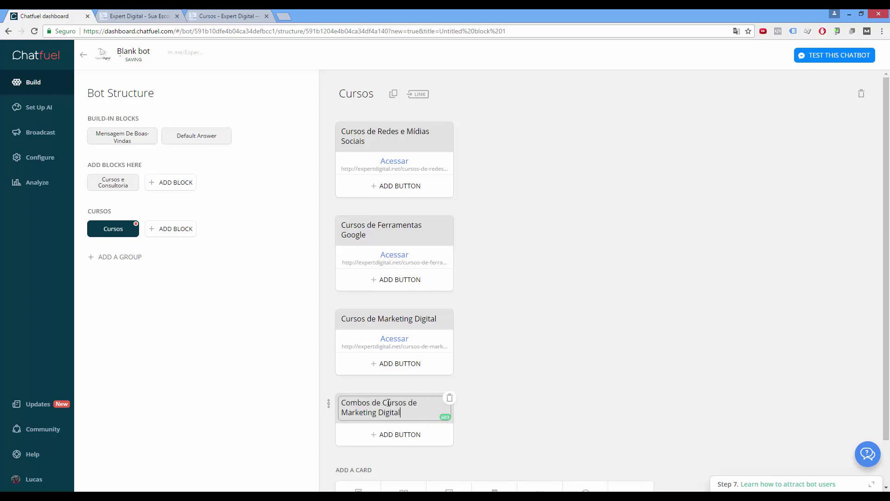
left_click(547, 397)
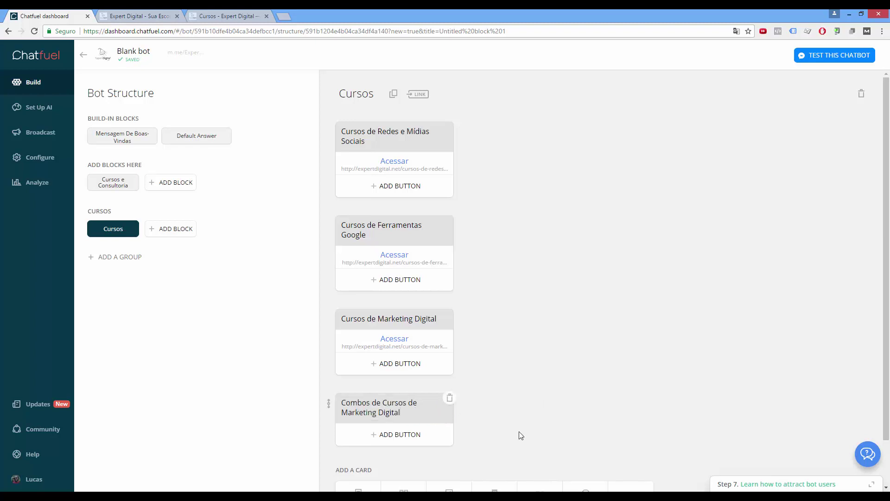
Replace the fourth card's text with the full course combos paragraph copied from the Expert Digital courses page
left_click(198, 12)
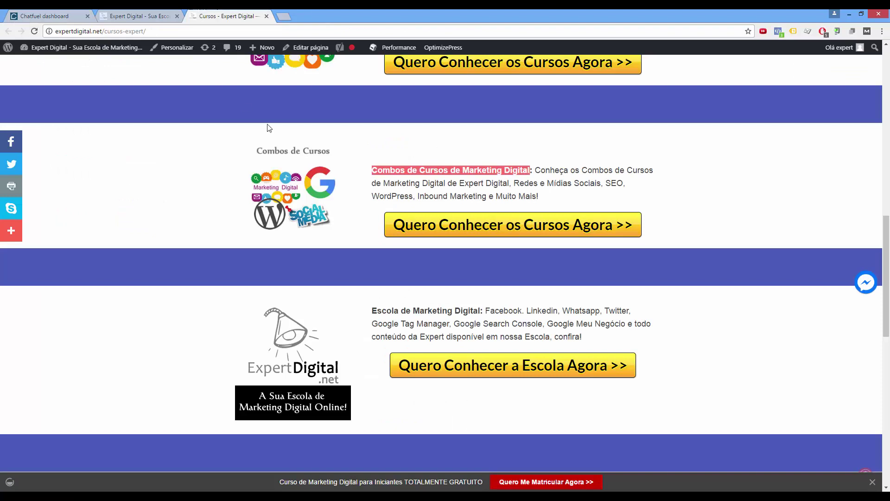
left_click(547, 184)
triple_click(417, 168)
key("ctrl+c")
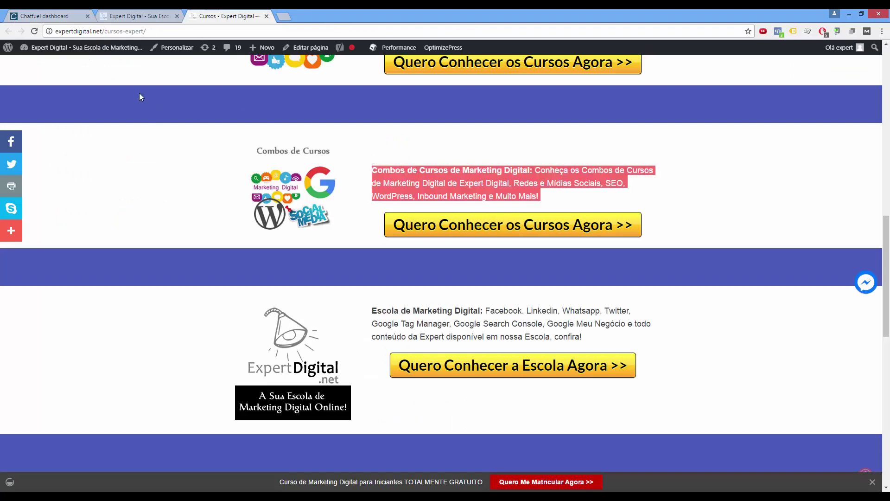
left_click(60, 15)
left_click(378, 410)
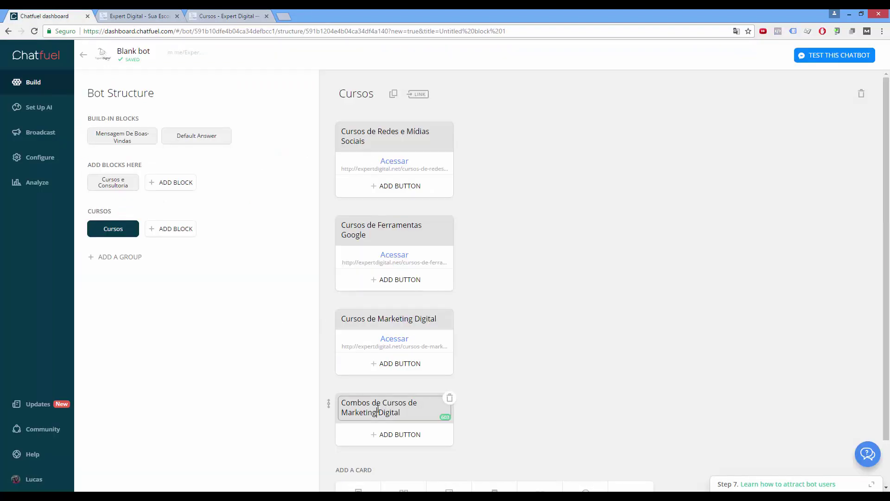
key("ctrl+a")
key("ctrl+v")
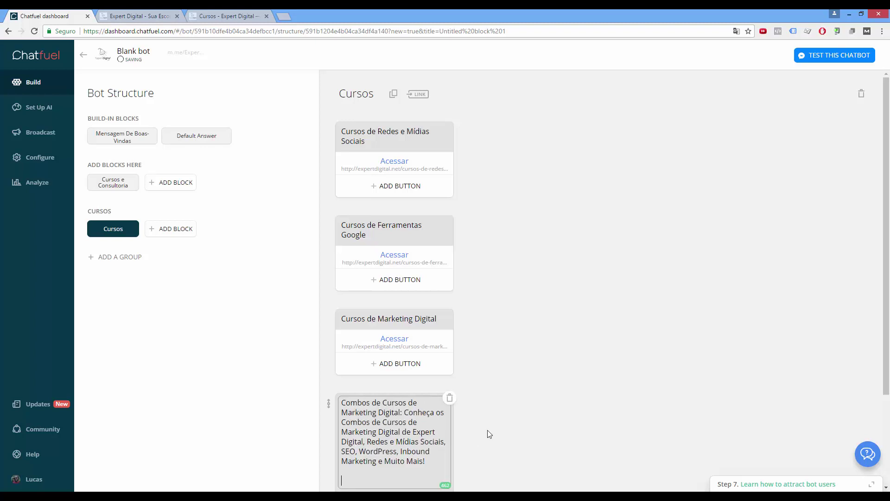
left_click(494, 426)
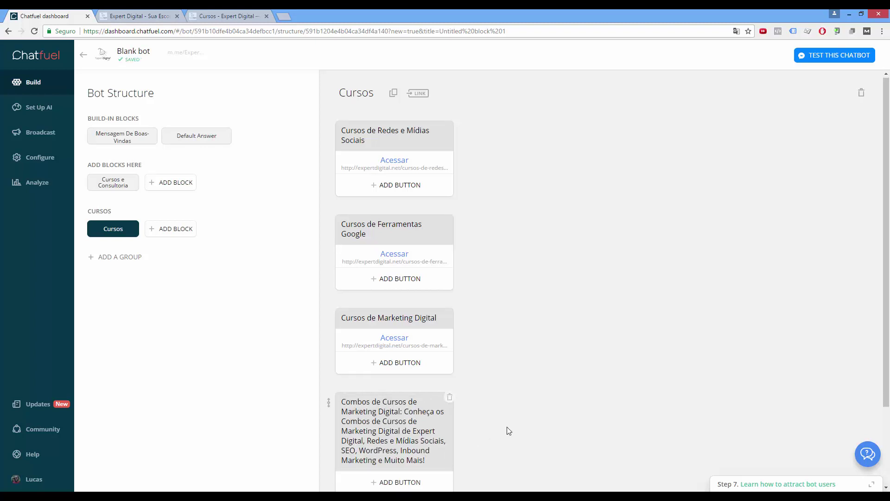
Copy the link address of the course combos button on the Expert Digital courses page and return to the Chatfuel dashboard
scroll(507, 427, "down", 1)
left_click(125, 14)
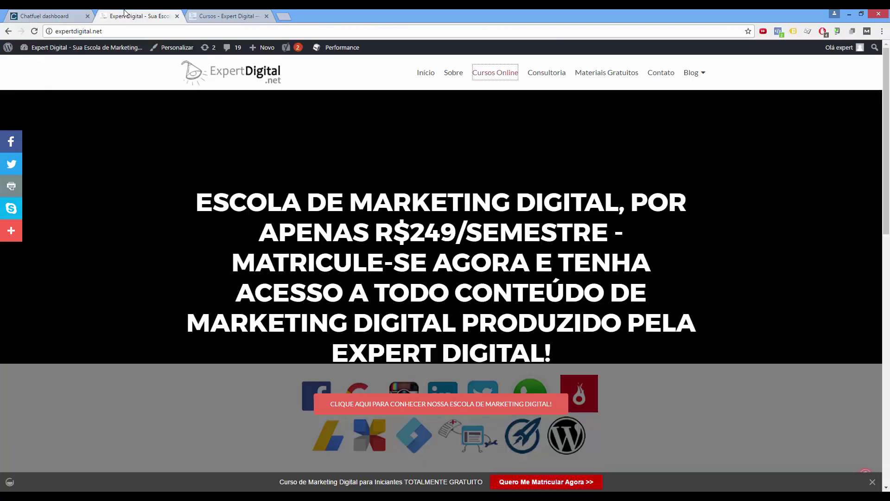
left_click(206, 16)
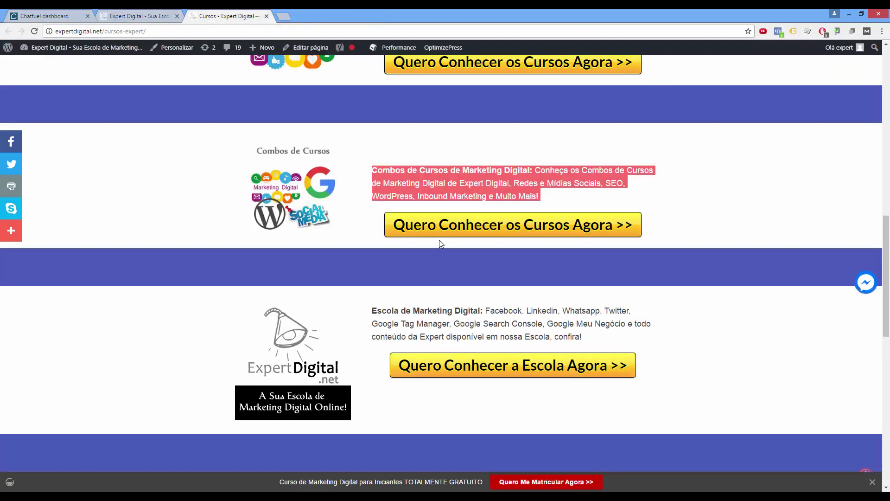
right_click(444, 227)
left_click(471, 281)
left_click(69, 13)
left_click(397, 438)
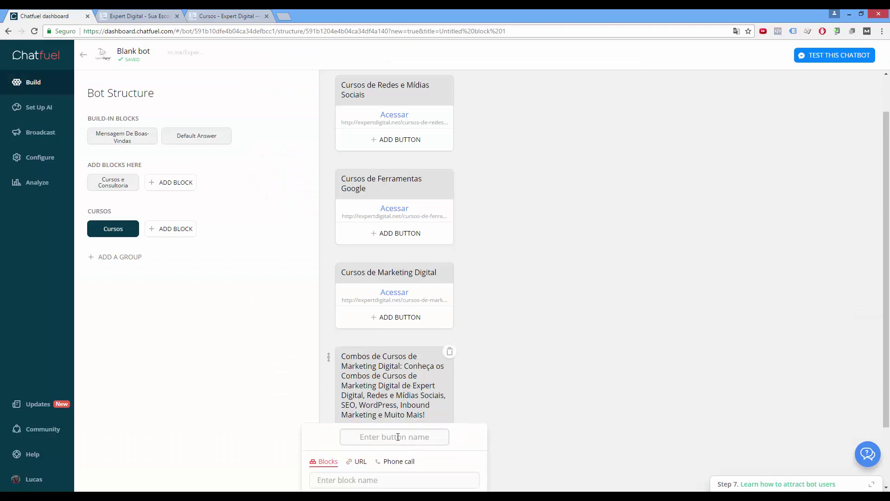
type("Acessar")
left_click(358, 461)
key("ctrl+v")
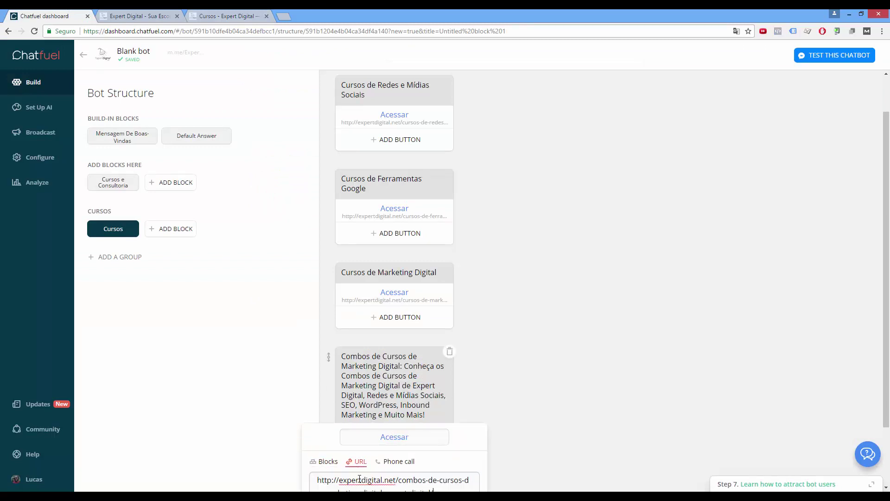
scroll(566, 391, "down", 2)
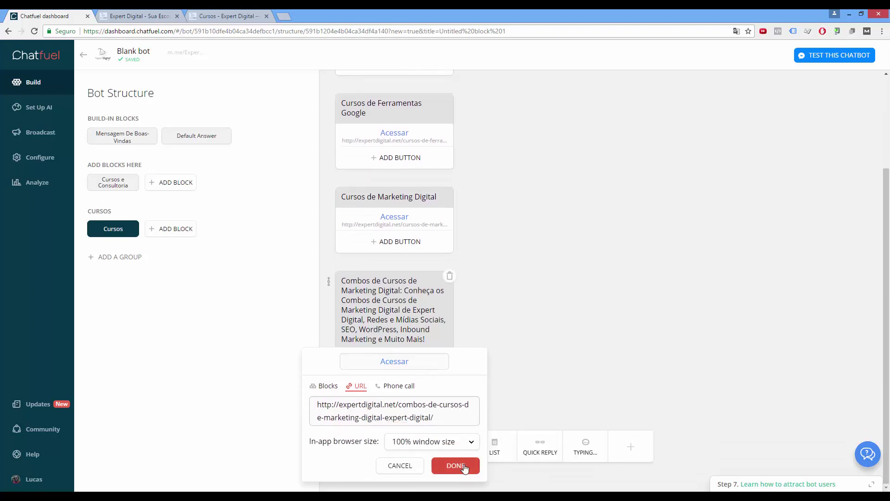
left_click(455, 463)
Add a fifth text card to the Cursos block with the Escola de Marketing Digital paragraph copied from the Expert Digital courses page
left_click(359, 449)
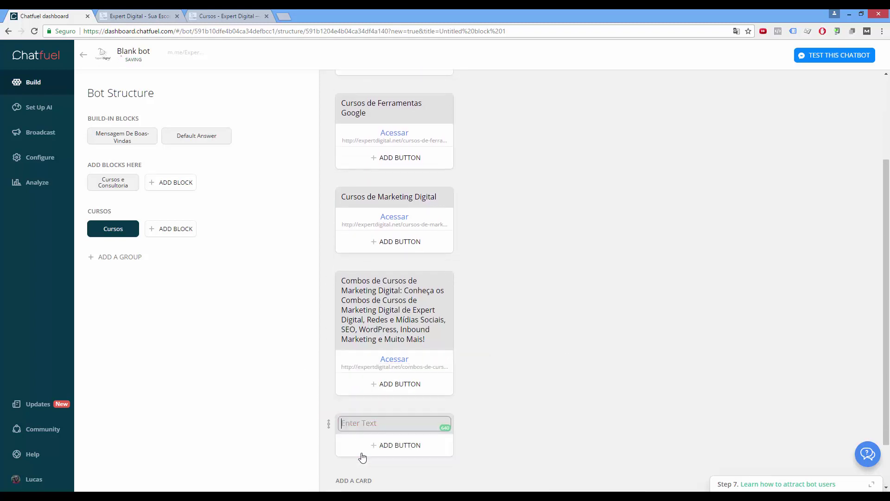
left_click(209, 16)
scroll(325, 269, "down", 2)
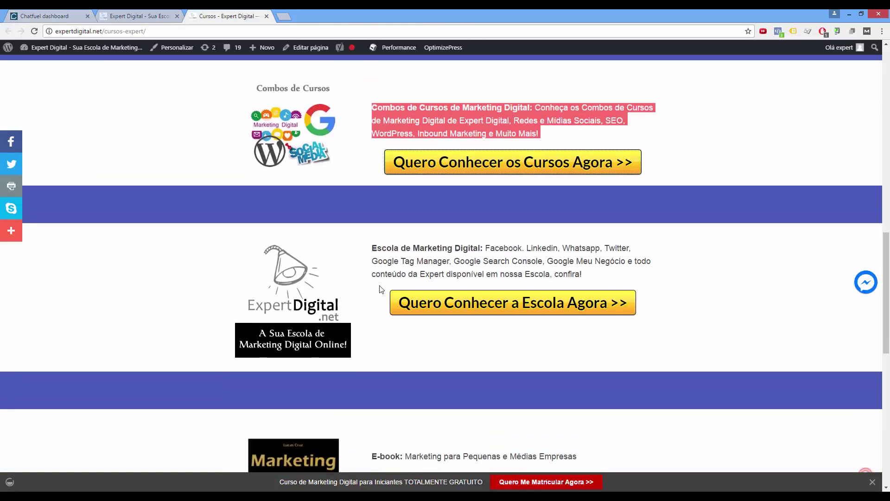
left_click_drag(374, 237, 596, 278)
key("ctrl+c")
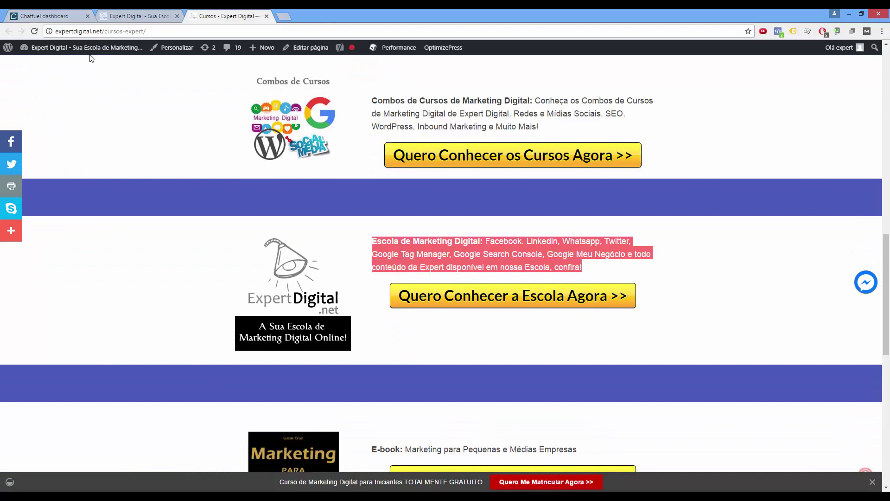
left_click(54, 14)
left_click(367, 423)
key("ctrl+v")
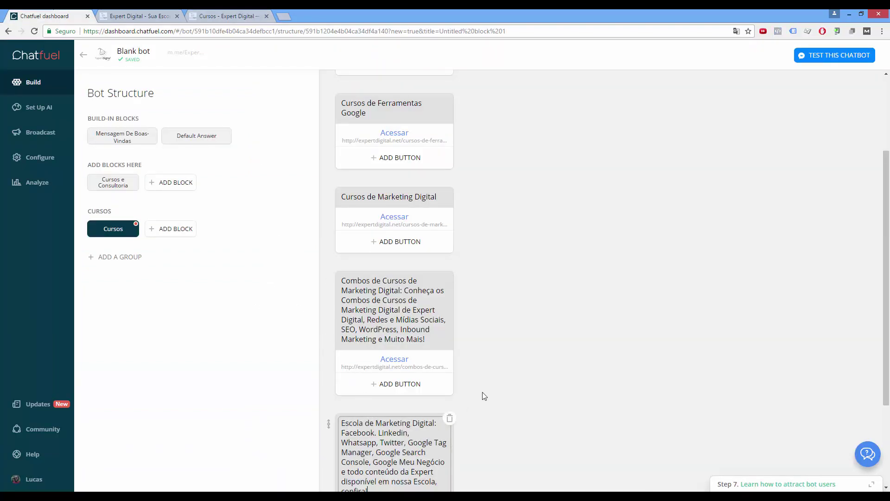
Start a URL button on the Escola de Marketing Digital card and copy the school button's link address from the Expert Digital courses page
scroll(494, 377, "down", 1)
scroll(493, 376, "down", 1)
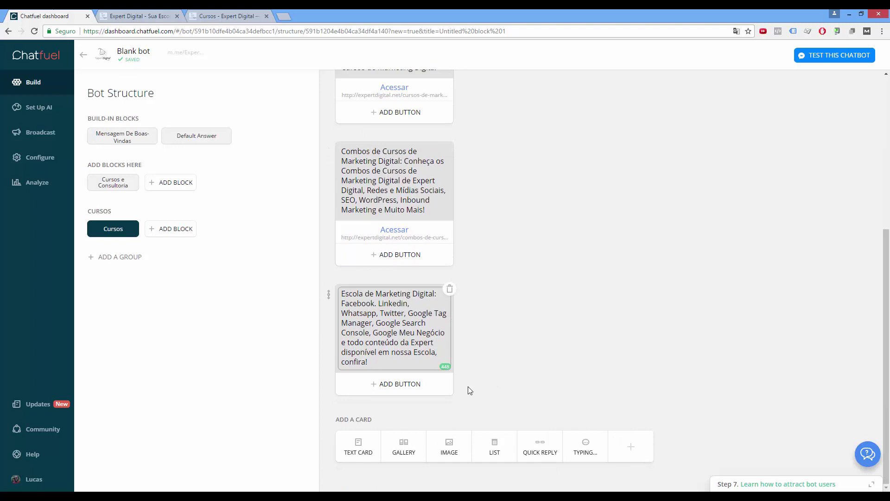
left_click(413, 391)
left_click(369, 423)
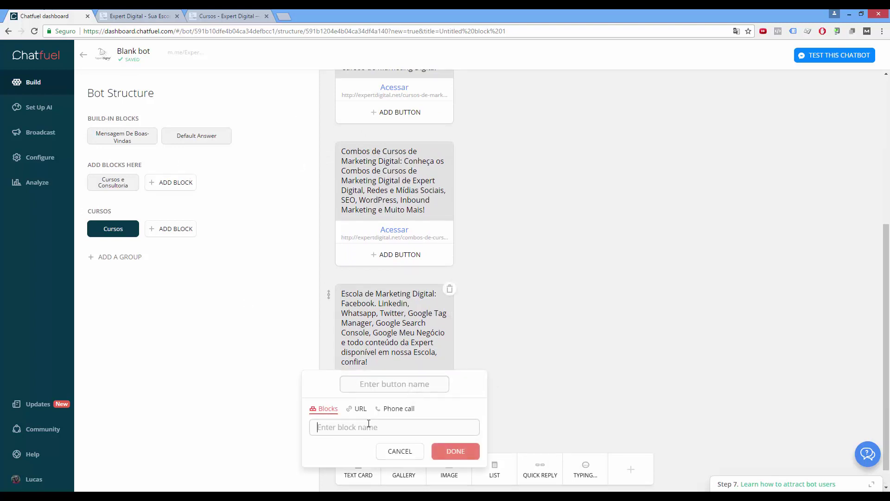
type("Acessar")
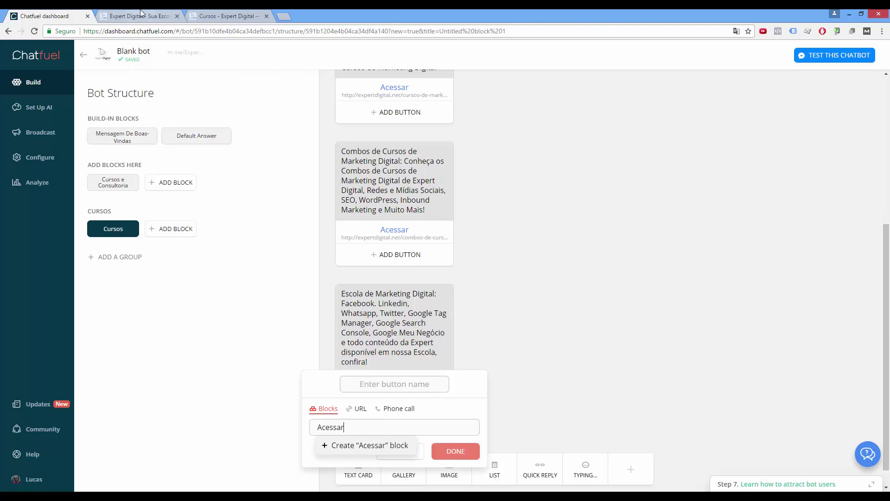
left_click(360, 408)
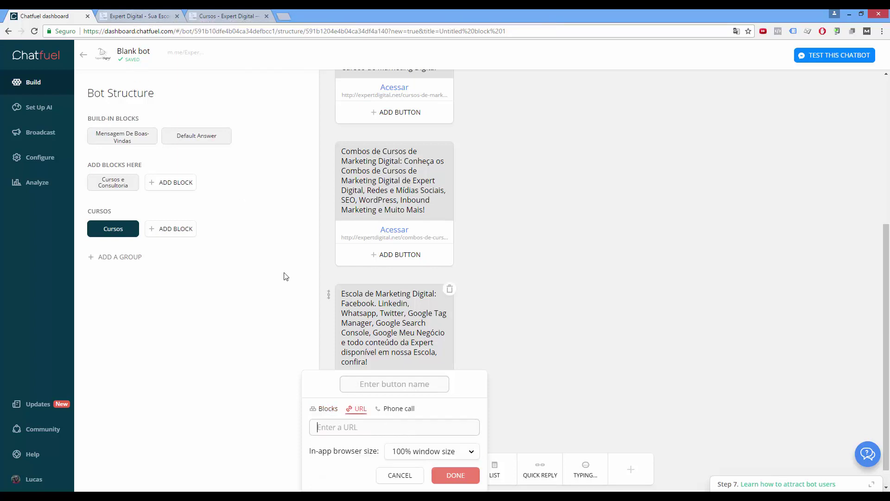
left_click(228, 16)
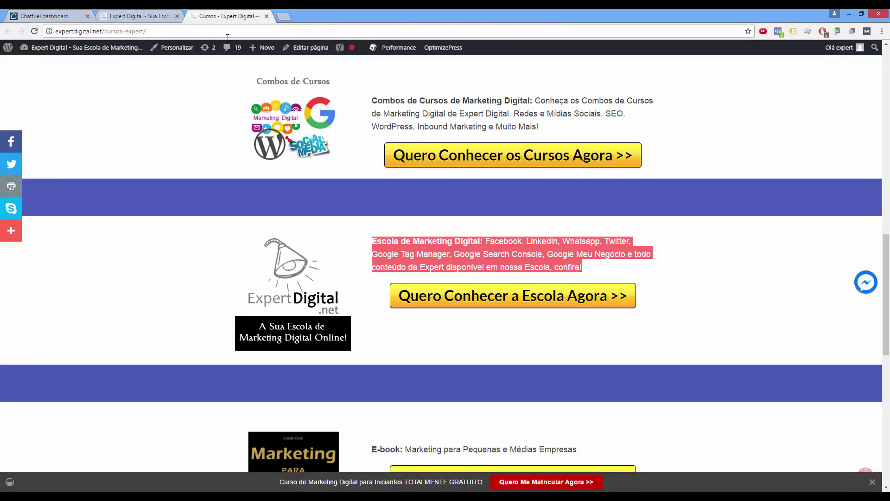
right_click(450, 299)
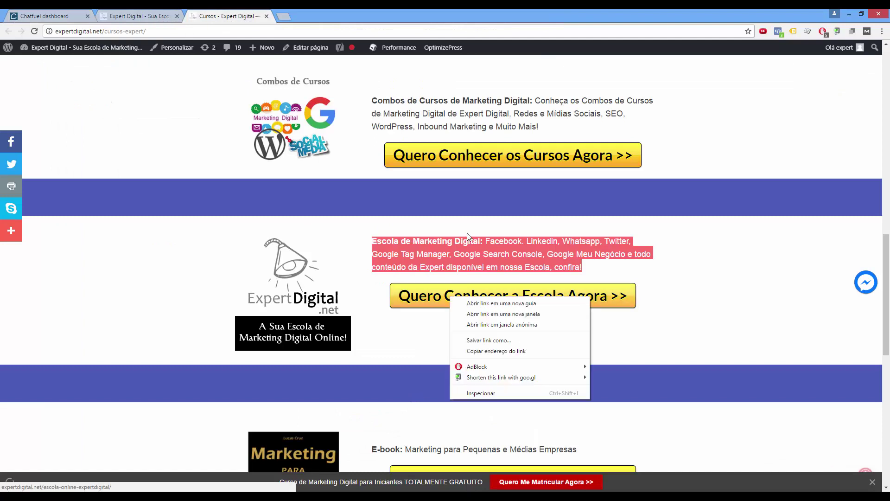
left_click(494, 351)
key("ctrl+Tab")
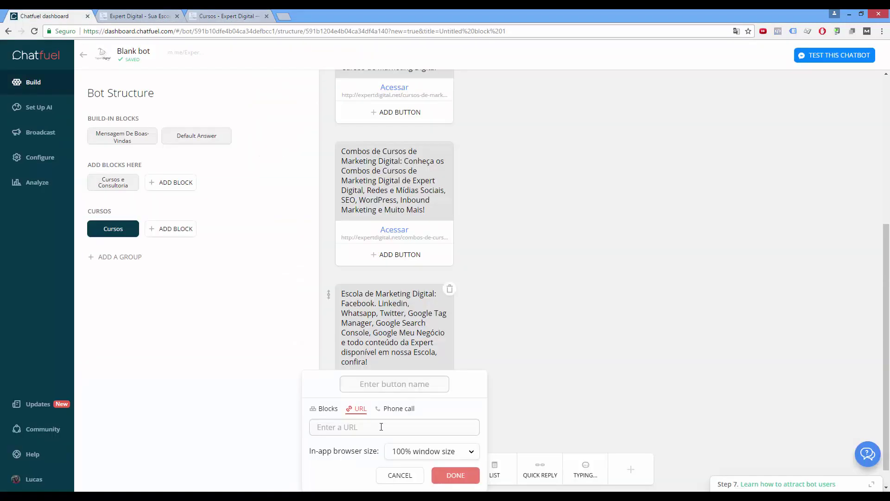
left_click(381, 427)
type("http://expertdigital.net/escola-online-expertdigital/")
left_click(381, 383)
type("A")
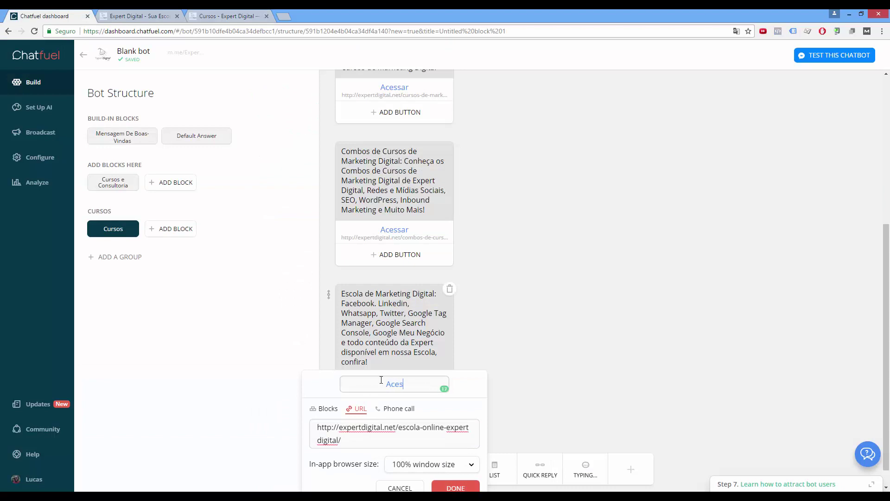
left_click(456, 467)
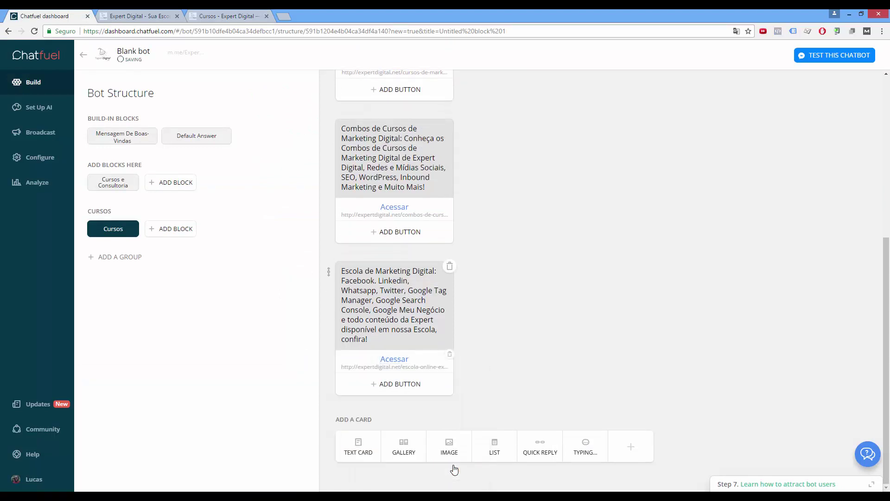
Replace the Cursos de Marketing Digital card's text with the full matching paragraph copied from the Expert Digital courses page
scroll(488, 237, "up", 6)
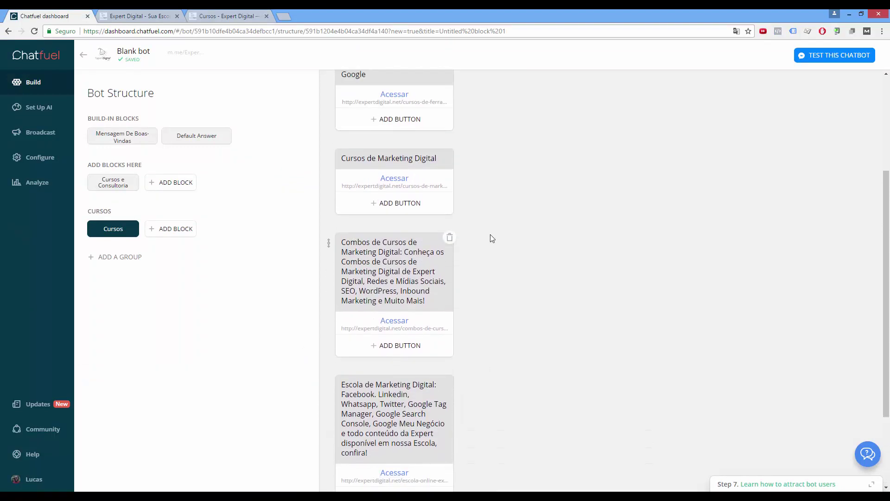
left_click(148, 16)
left_click(226, 16)
scroll(443, 245, "up", 1)
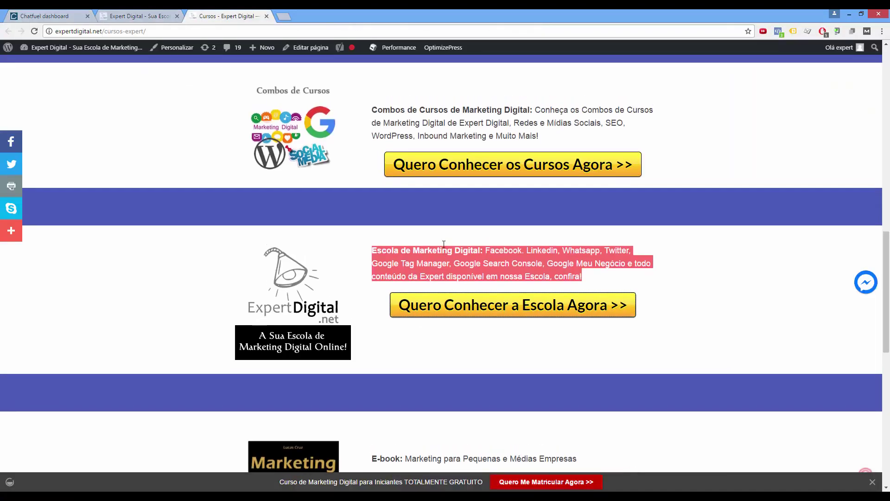
scroll(444, 244, "up", 4)
left_click_drag(372, 147, 661, 173)
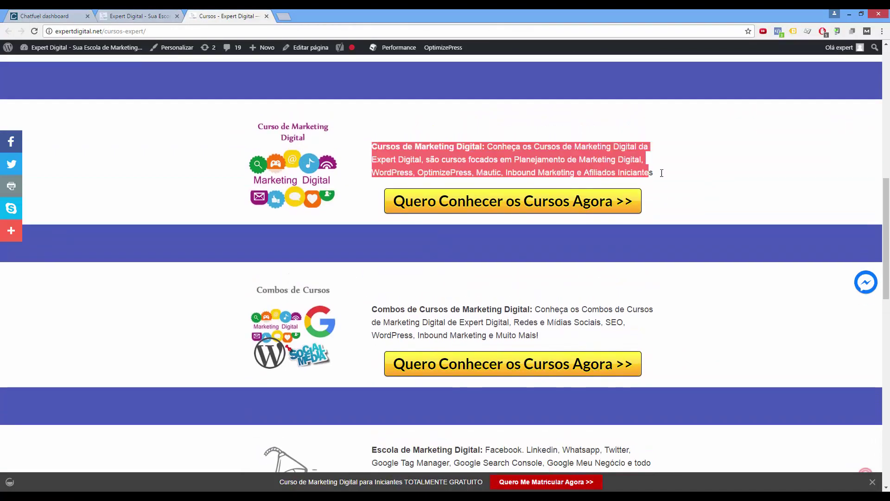
left_click(664, 175)
triple_click(615, 173)
key("ctrl+c")
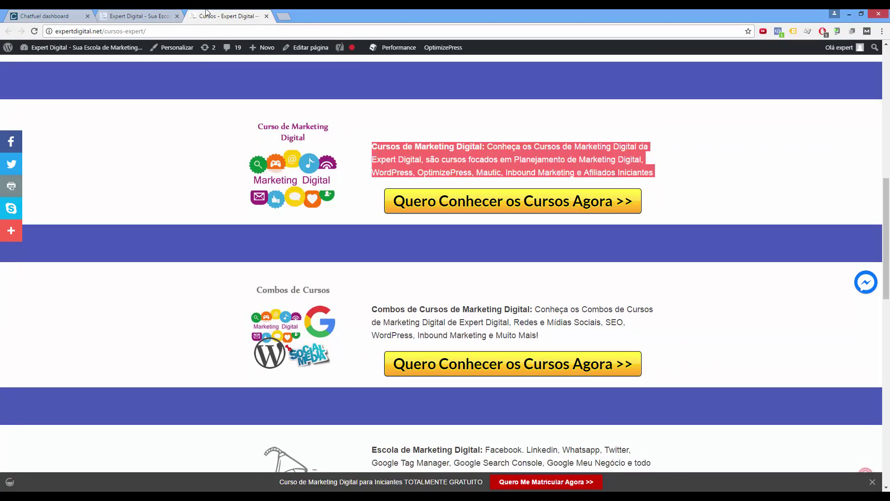
left_click(55, 16)
left_click(384, 320)
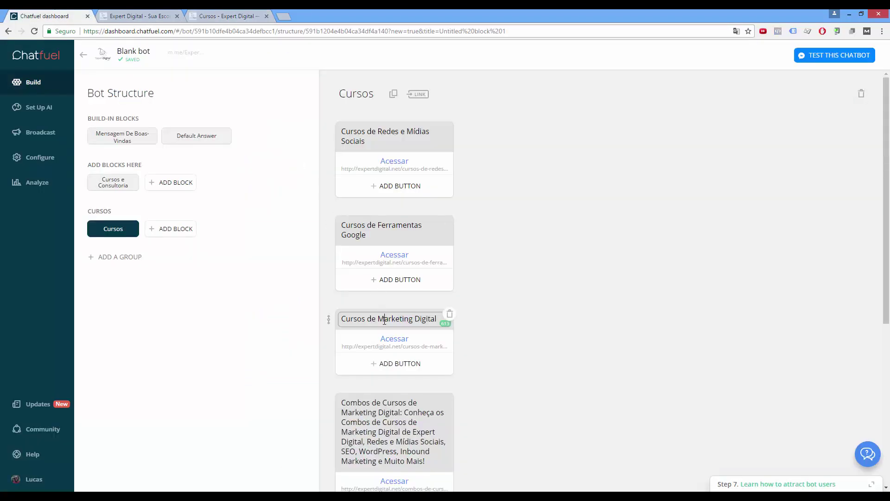
triple_click(384, 320)
key("ctrl+v")
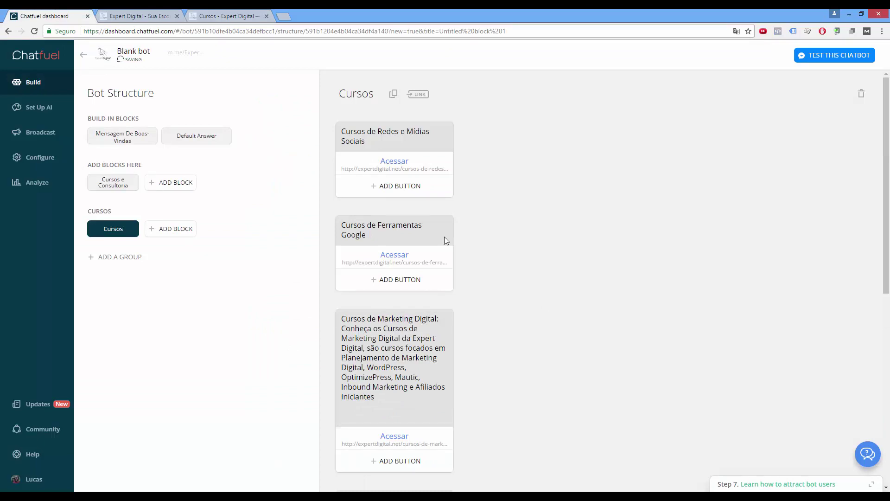
Replace the Cursos de Ferramentas Google card's text with the full matching paragraph copied from the Expert Digital courses page
left_click(221, 13)
scroll(397, 129, "up", 4)
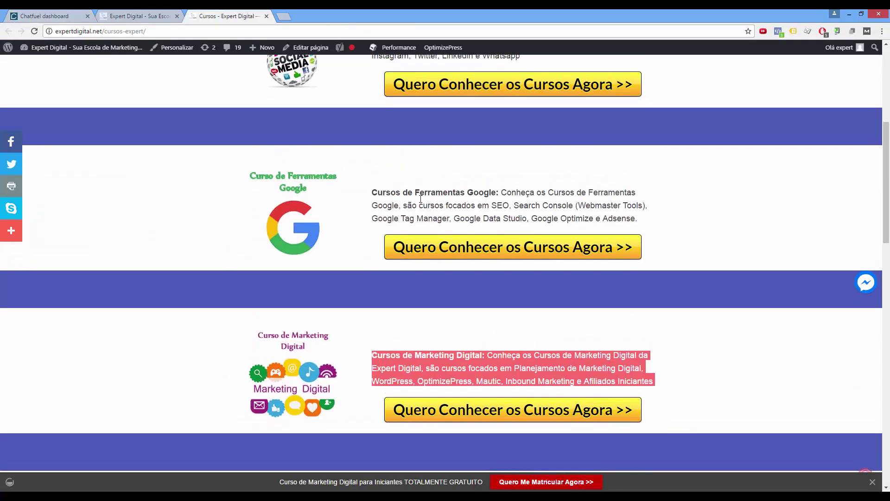
triple_click(420, 205)
key("ctrl+c")
left_click(44, 14)
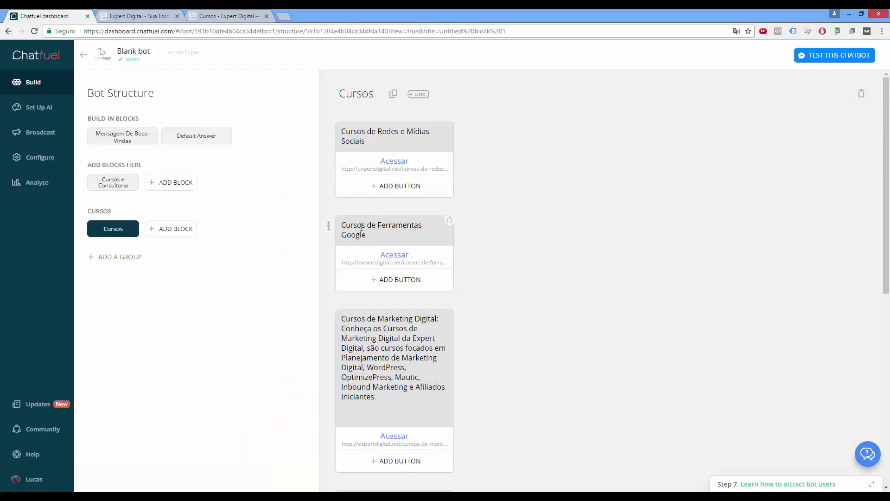
triple_click(368, 231)
key("ctrl+v")
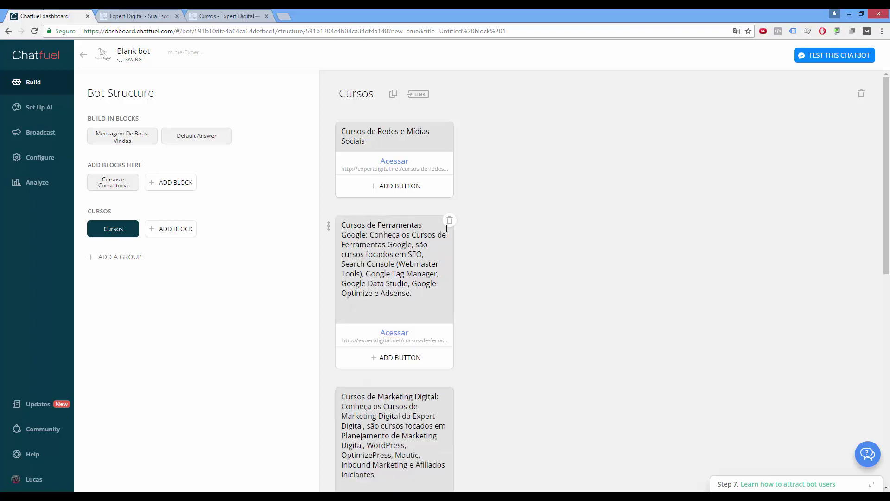
Replace the Cursos de Redes e Mídias Sociais card's text with the full matching paragraph copied from the Expert Digital courses page
left_click(220, 12)
scroll(391, 166, "up", 5)
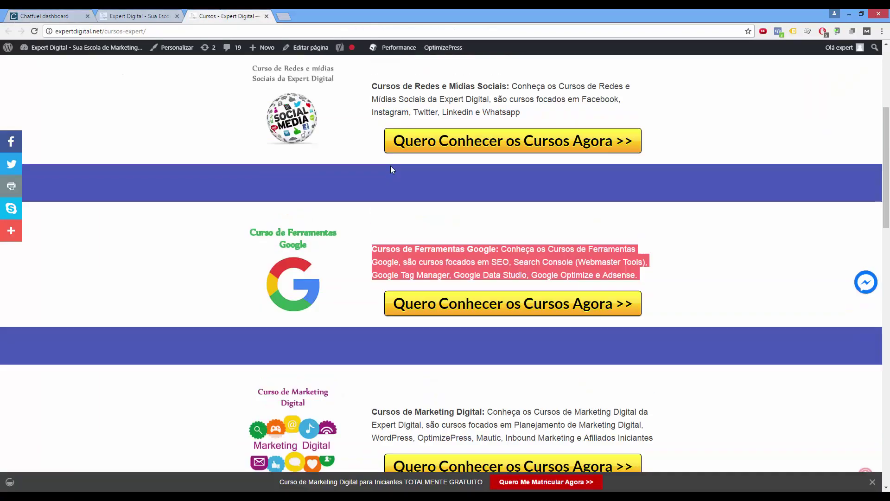
triple_click(413, 241)
key("ctrl+c")
left_click(44, 16)
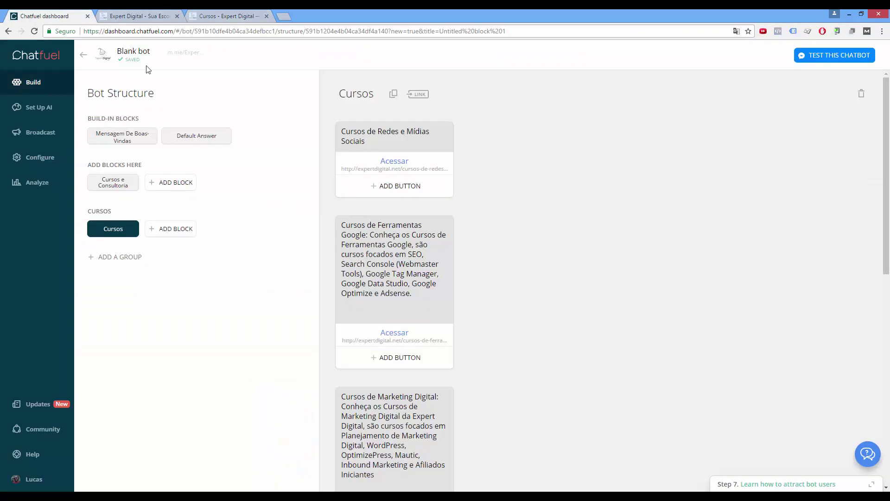
triple_click(371, 134)
key("ctrl+v")
left_click(541, 243)
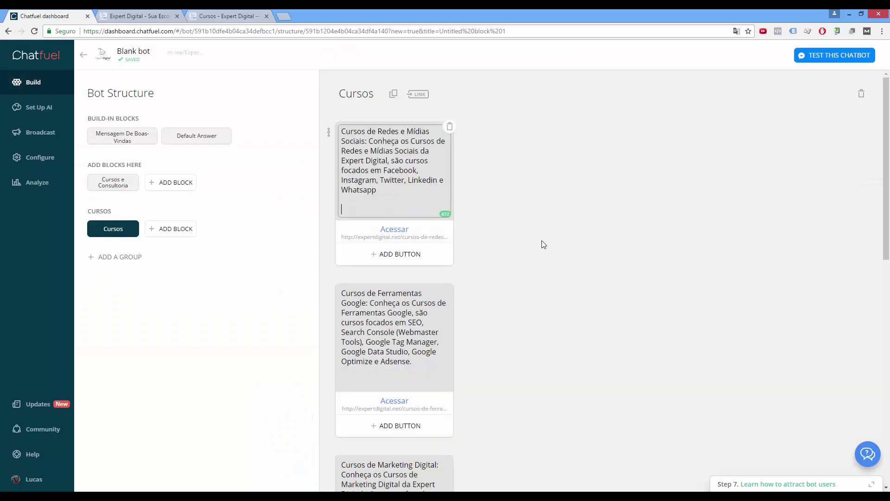
Add a sixth text card with the text "Voltar" at the end of the Cursos block
scroll(525, 249, "down", 10)
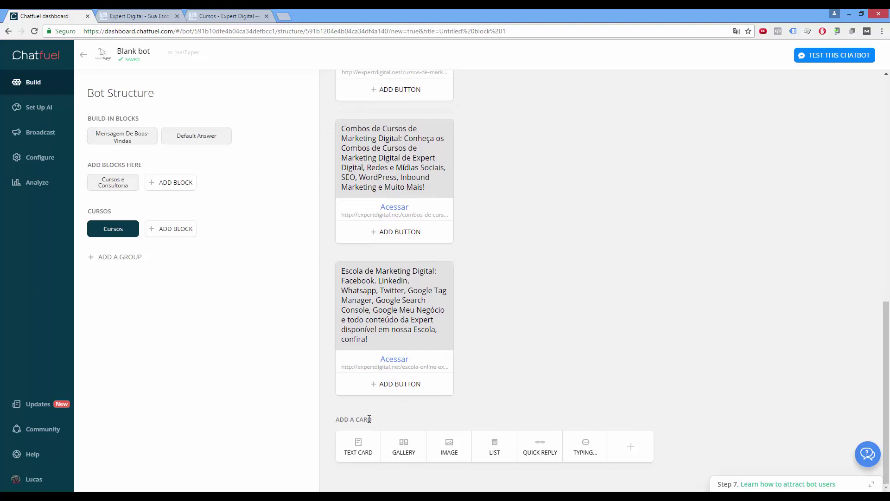
left_click(356, 449)
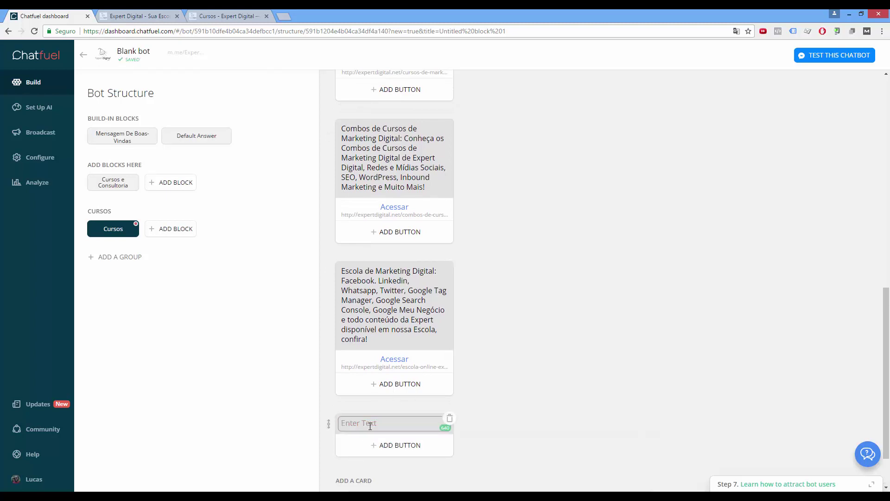
type("Voltar")
Add a "Voltar" button to the Voltar card in the Cursos block, linked to the Cursos e Consultoria block
scroll(483, 356, "down", 2)
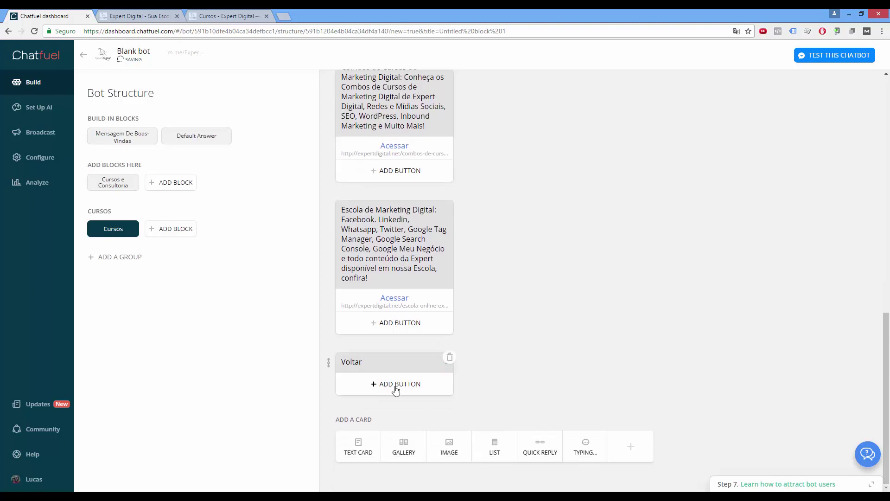
left_click(394, 384)
left_click(337, 427)
scroll(353, 424, "down", 1)
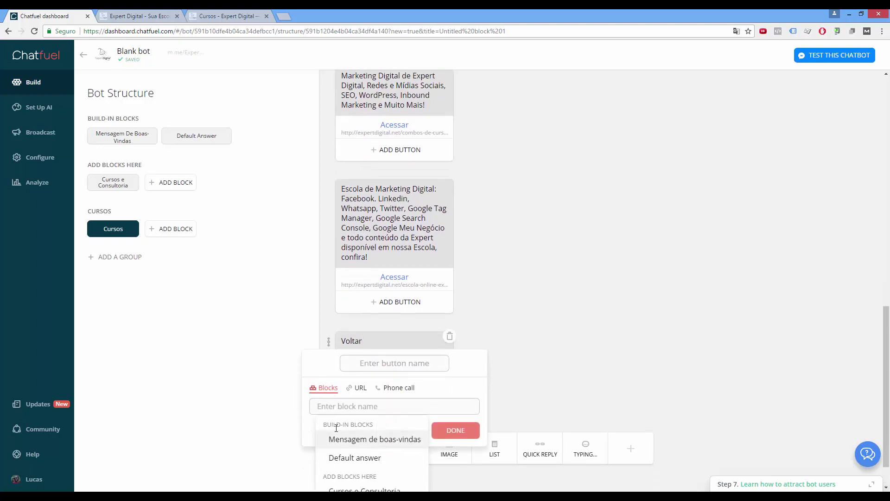
scroll(363, 424, "down", 1)
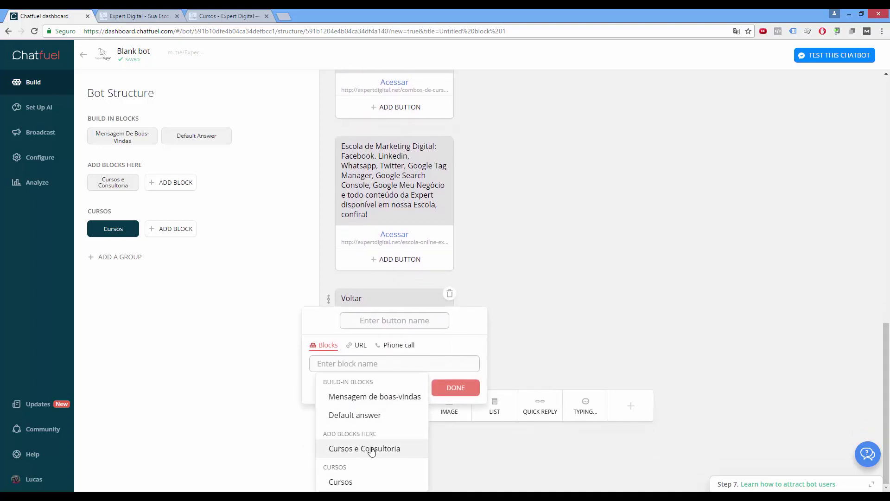
left_click(367, 449)
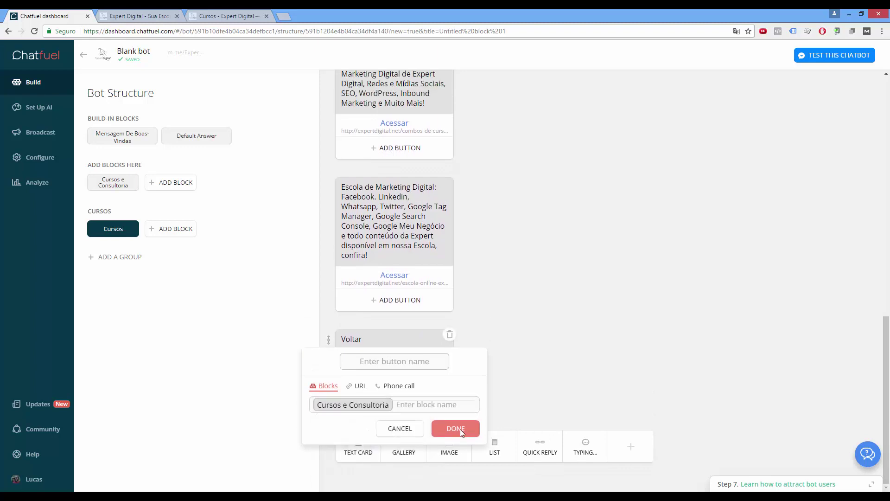
left_click(388, 362)
type("Voltar")
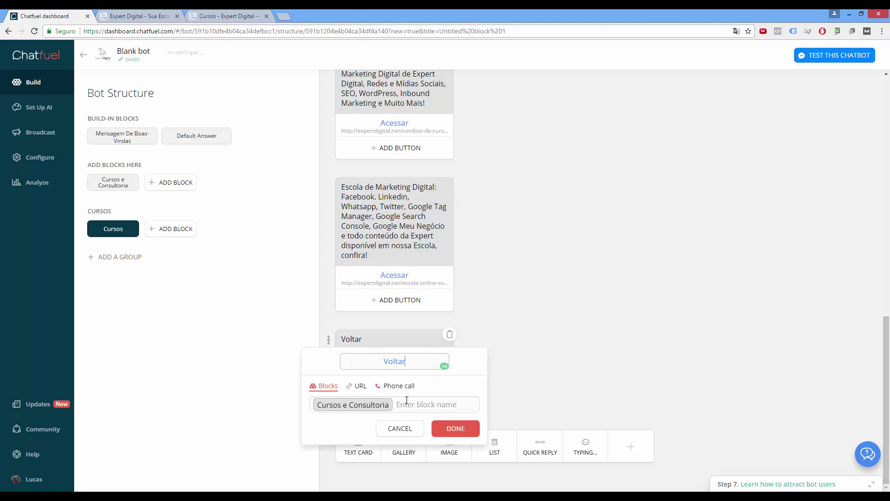
left_click(446, 431)
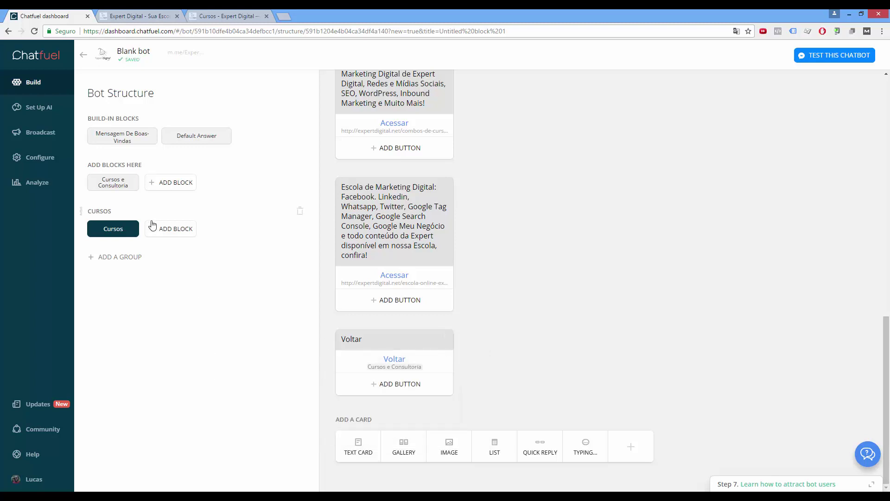
Add a "Voltar" text card to the Cursos e Consultoria block, with a "Voltar" button linked to the Mensagem de boas-vindas block
left_click(119, 186)
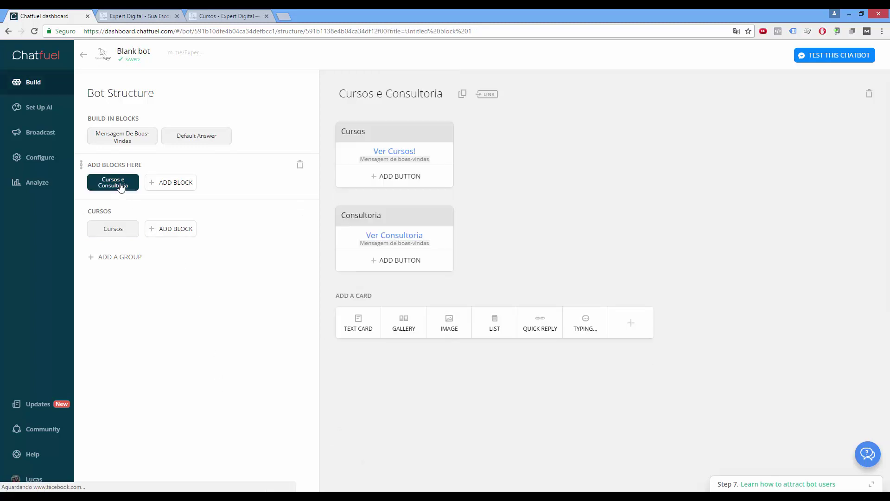
left_click(360, 328)
type("Voltar")
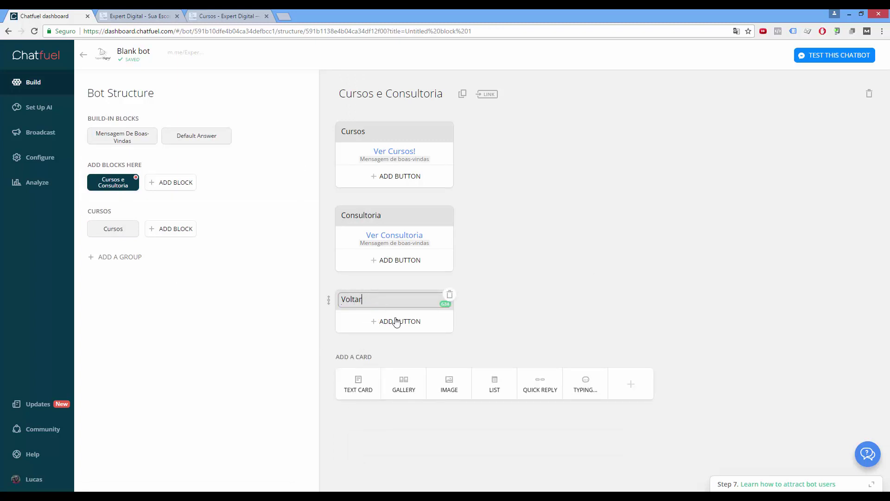
left_click(395, 321)
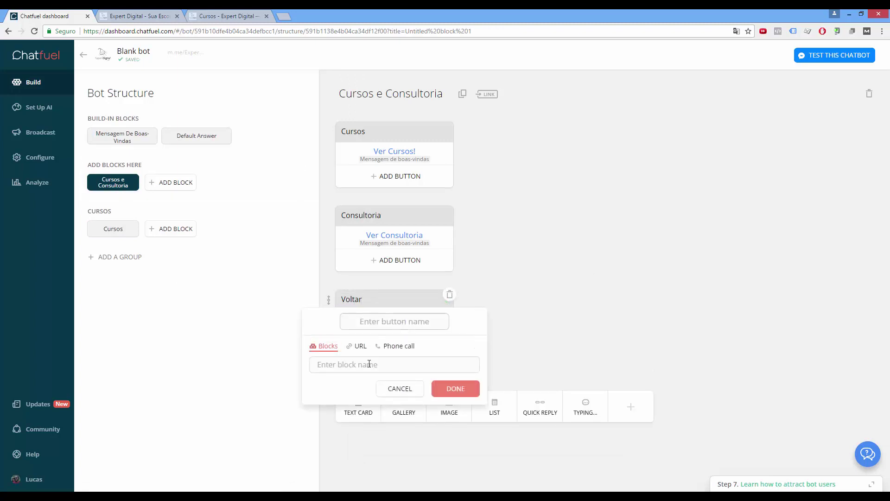
left_click(352, 364)
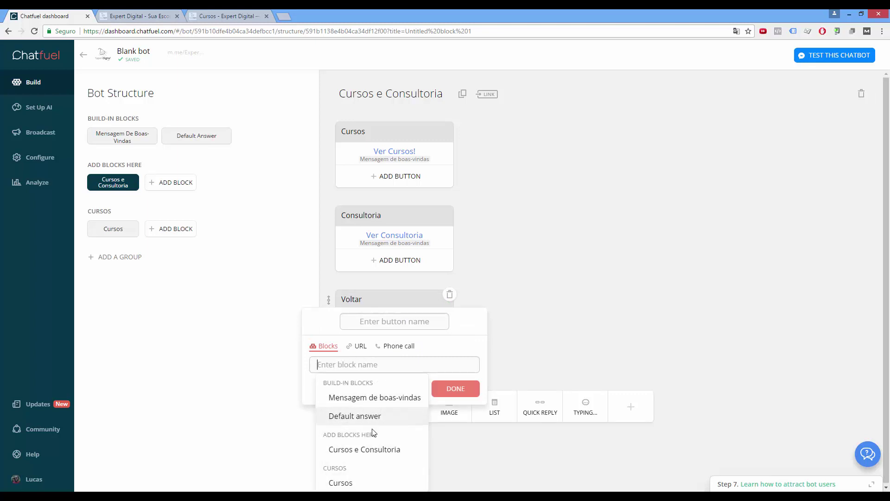
left_click(372, 397)
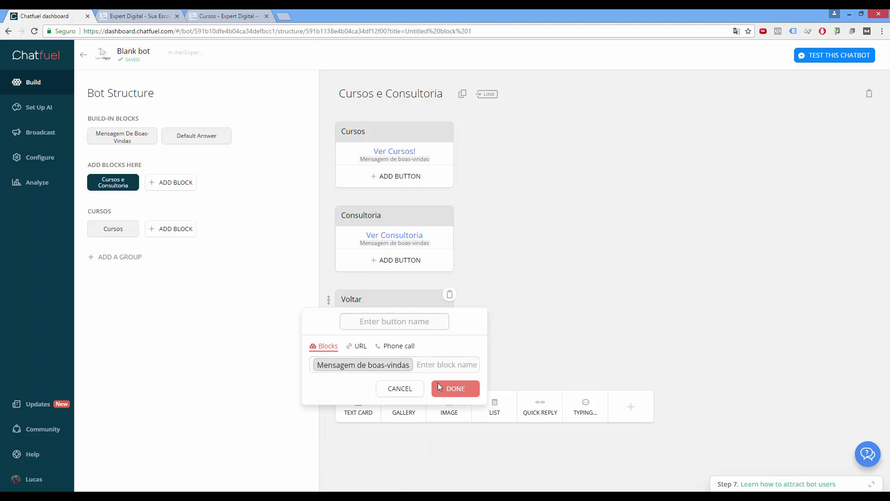
type("Voltar")
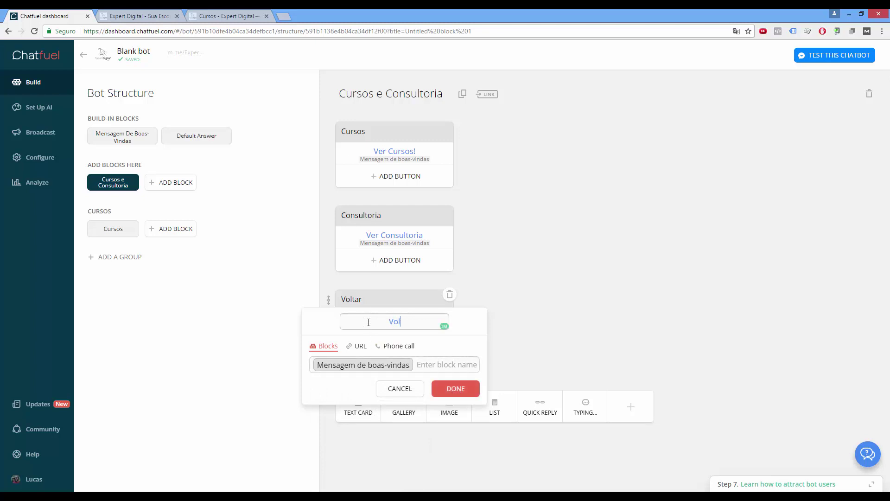
left_click(433, 389)
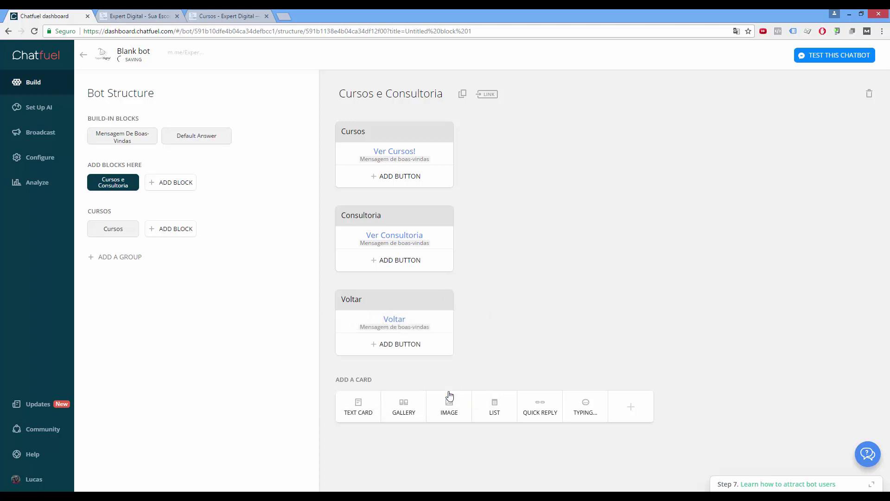
Add a block named "Consultoria" to the Cursos group and open the Expert Digital Consultoria page in a new tab
left_click(176, 229)
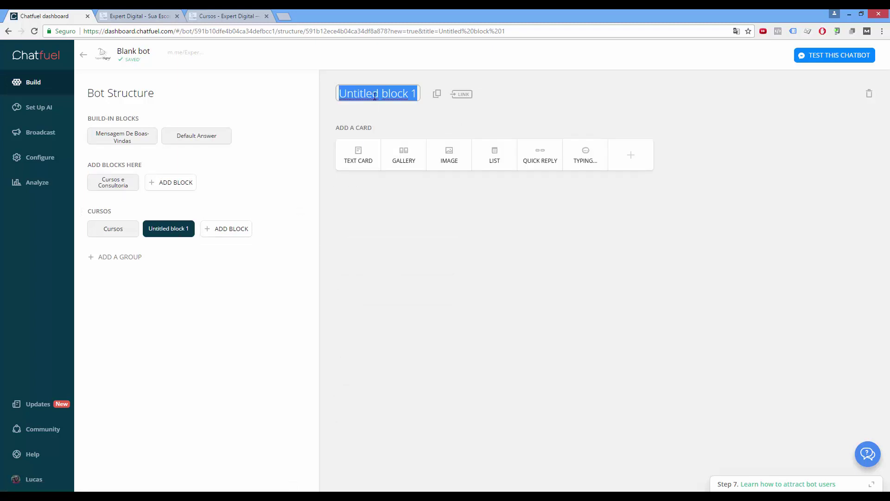
type("Consultoria")
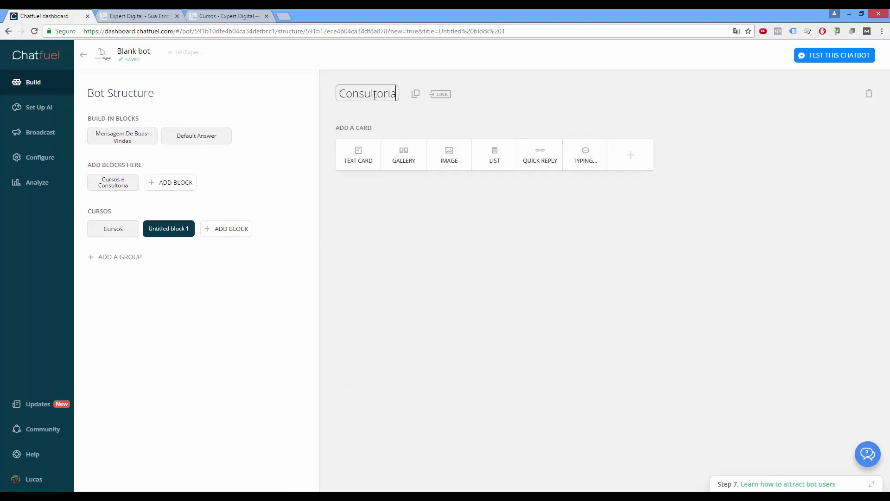
left_click(165, 15)
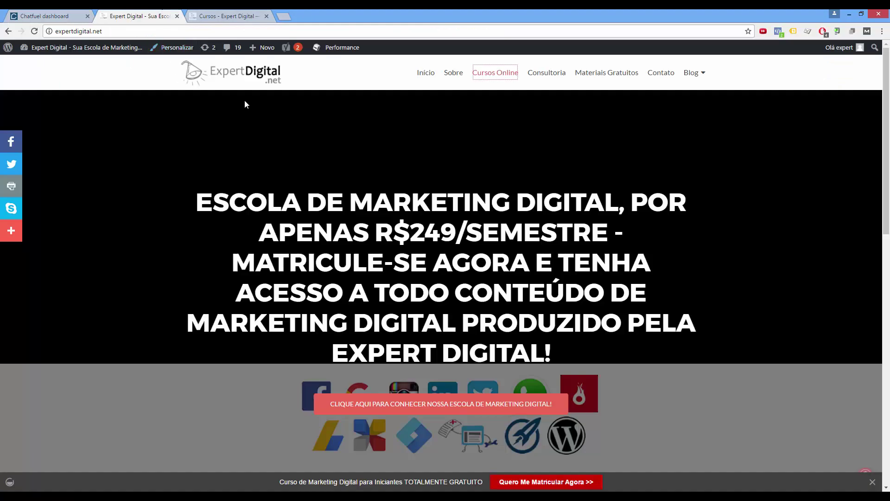
right_click(546, 77)
left_click(557, 81)
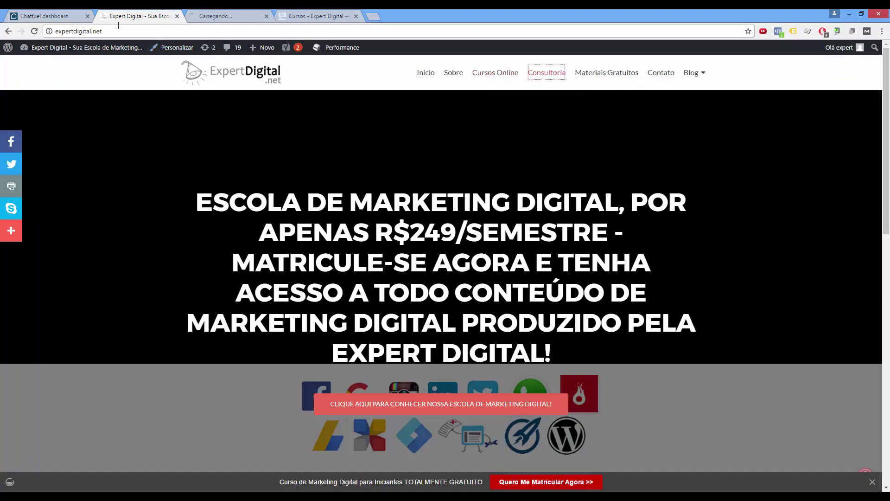
left_click(58, 15)
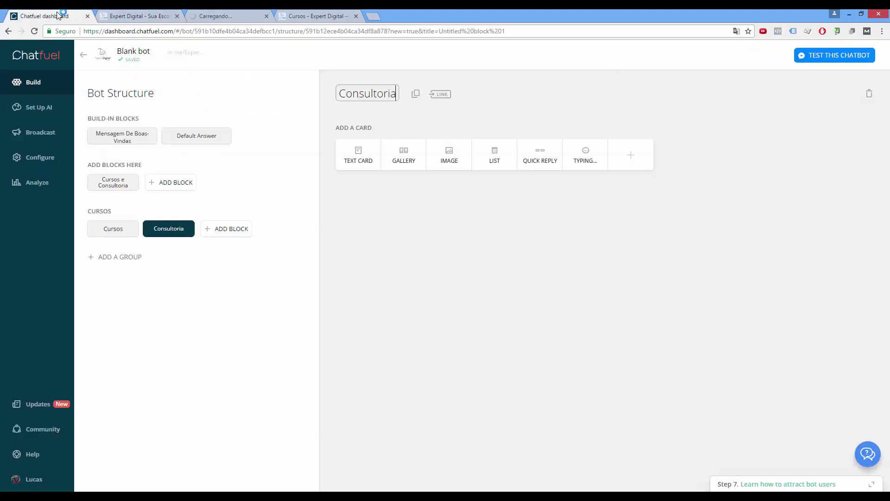
Add a text card with the text "SEO" to the Consultoria block
left_click(403, 115)
left_click(357, 160)
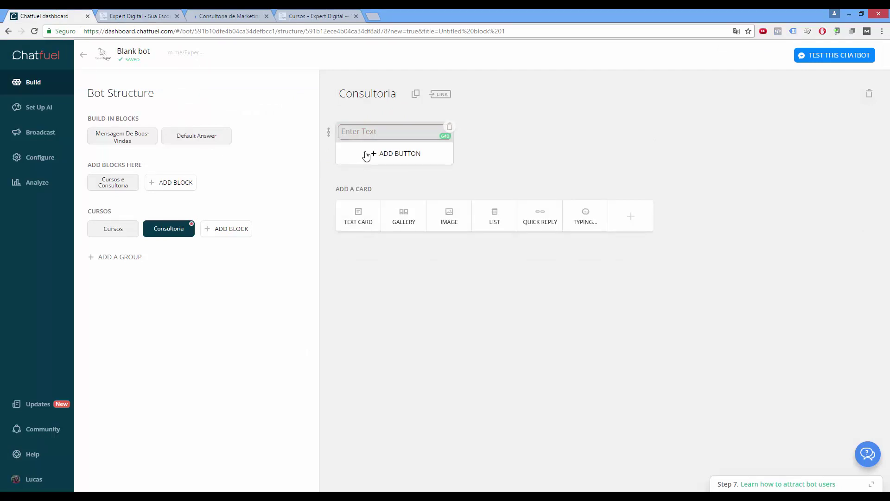
type("SE")
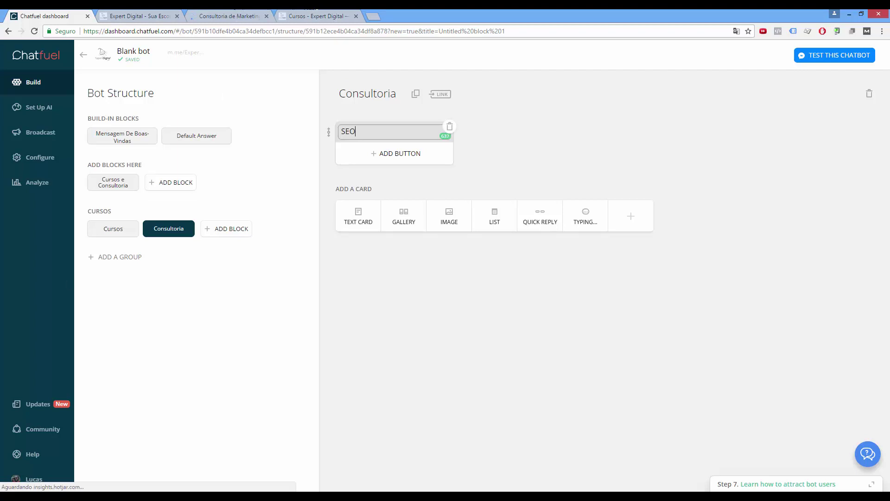
type("O")
Copy the web address of the Expert Digital Consultoria page and return to the Chatfuel dashboard
left_click(227, 16)
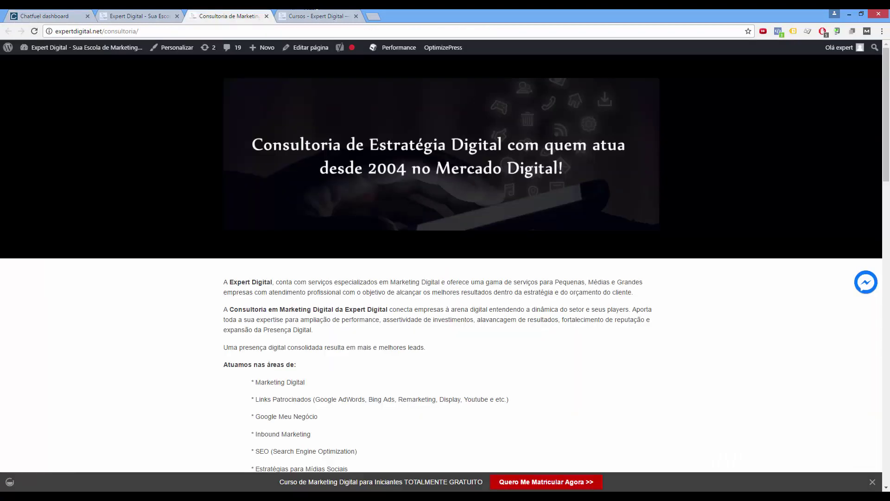
left_click(138, 31)
key("ctrl+c")
left_click(61, 16)
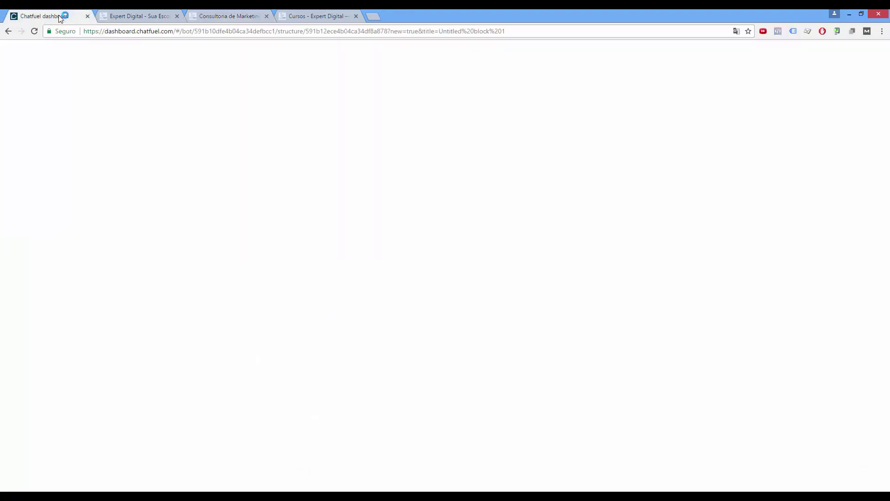
left_click(374, 154)
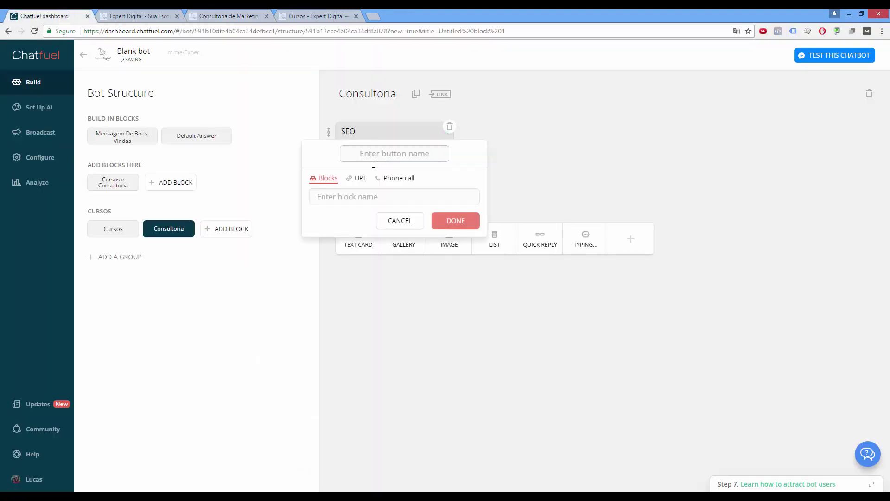
left_click(364, 178)
left_click(360, 153)
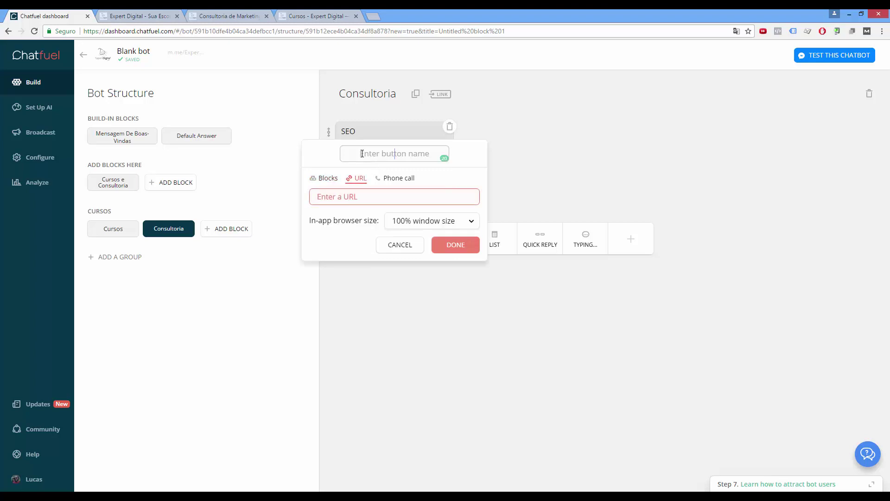
type("SEO")
double_click(388, 154)
type("Acessar")
left_click(388, 197)
key("ctrl+v")
left_click(453, 247)
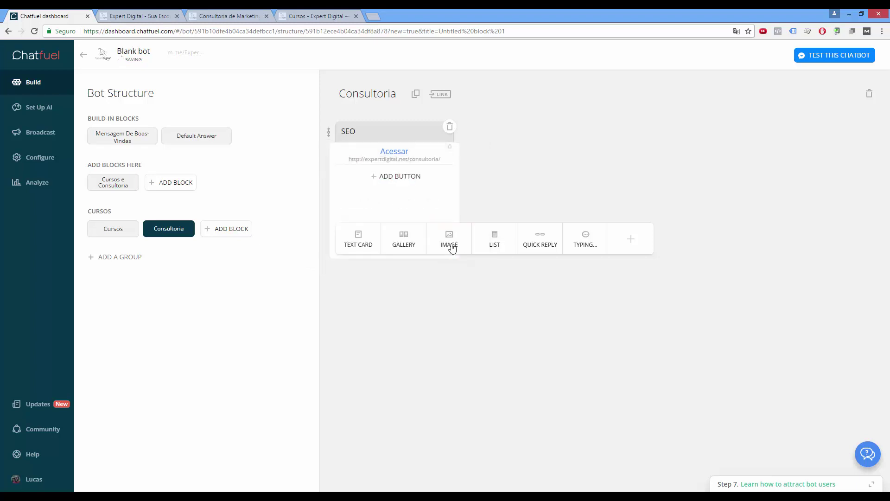
left_click(357, 247)
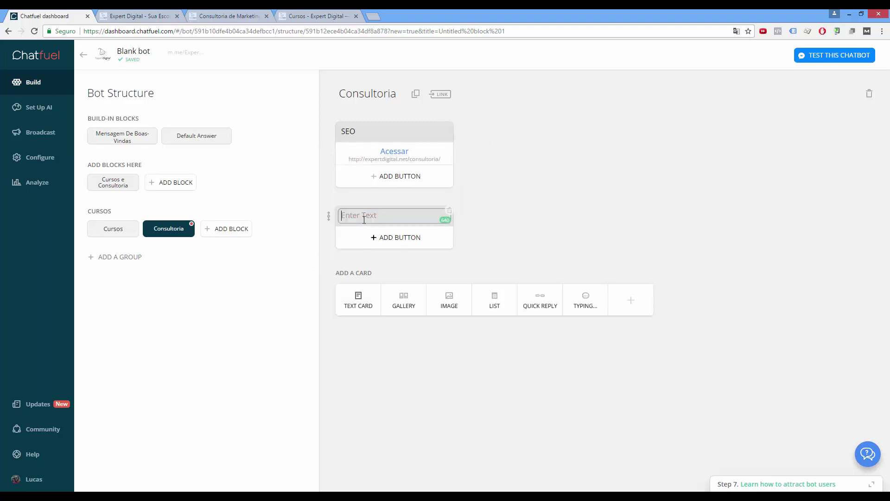
type("Adwords")
left_click(391, 239)
left_click(358, 262)
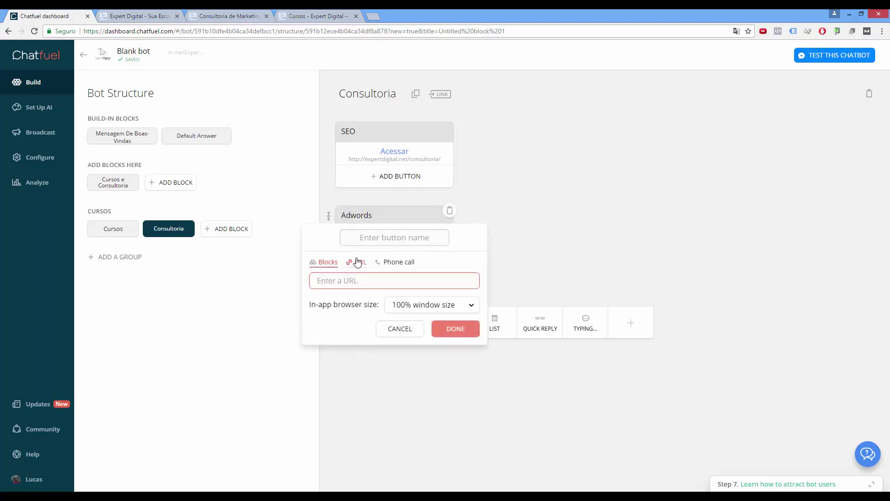
key("ctrl+v")
left_click(365, 236)
type("A")
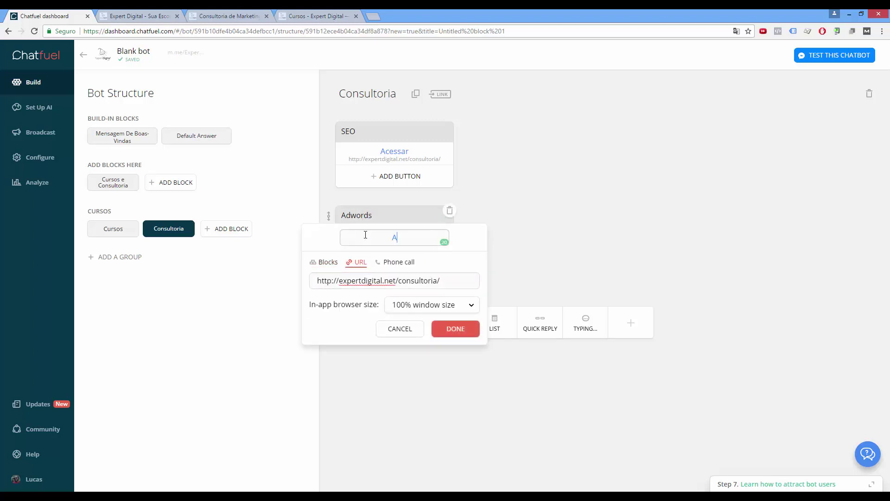
type("cessar")
left_click(450, 332)
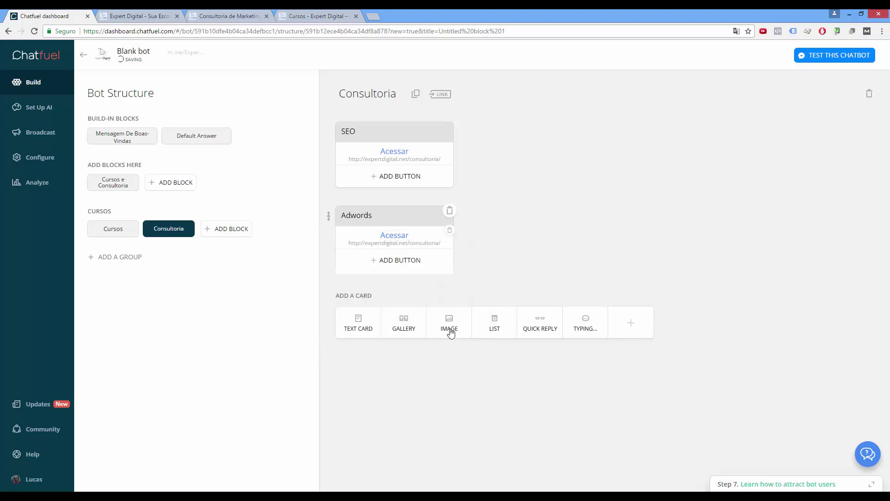
left_click(358, 321)
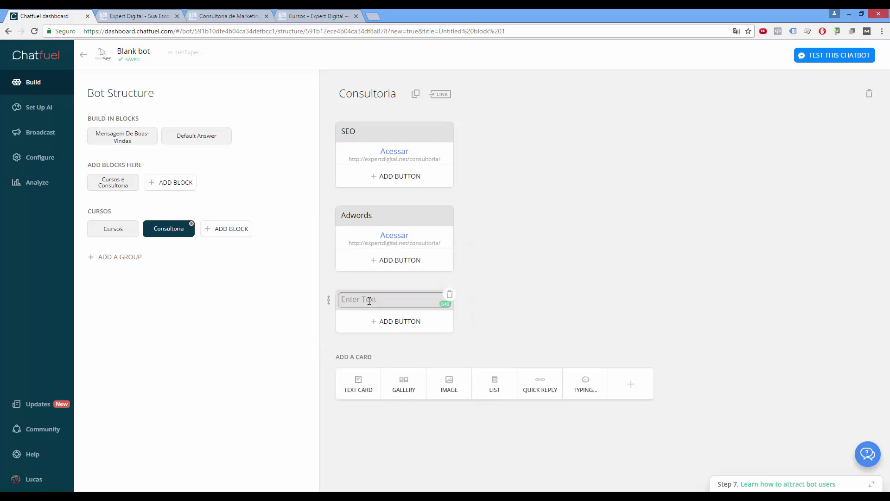
type("Redes Sp")
type("ciais")
left_click(392, 327)
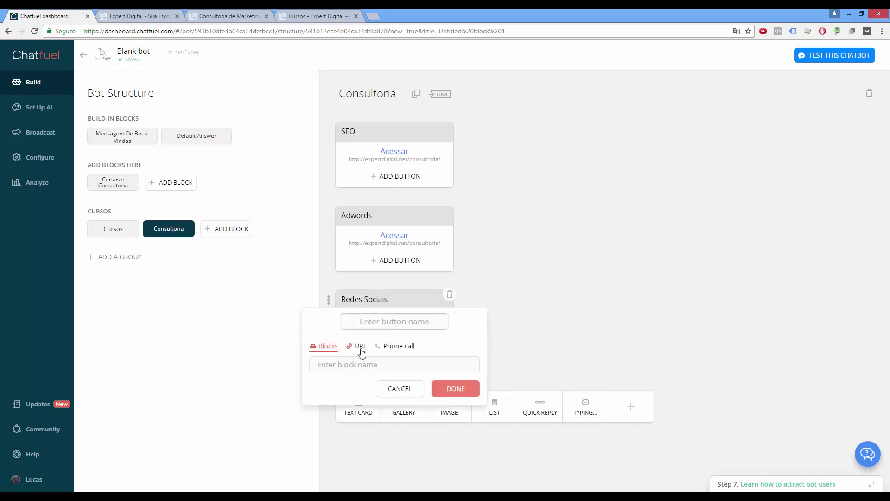
left_click(358, 346)
left_click(358, 364)
key("ctrl+v")
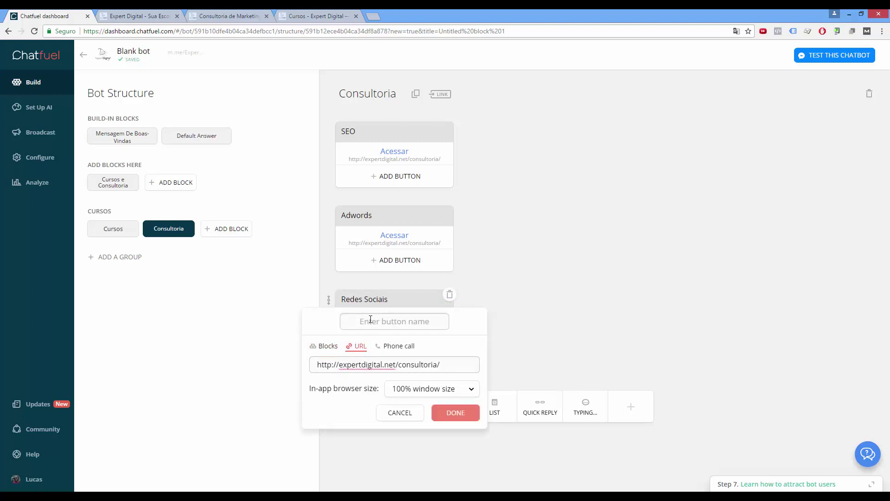
left_click(370, 320)
type("Acessar")
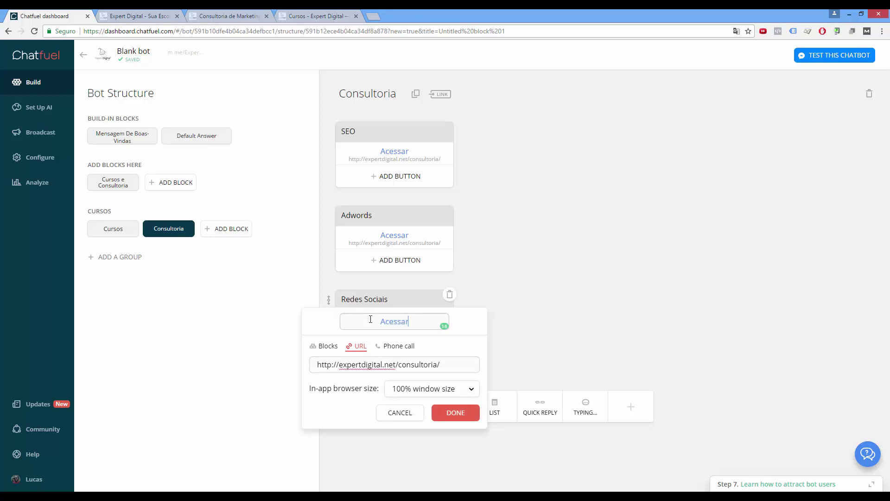
left_click(452, 420)
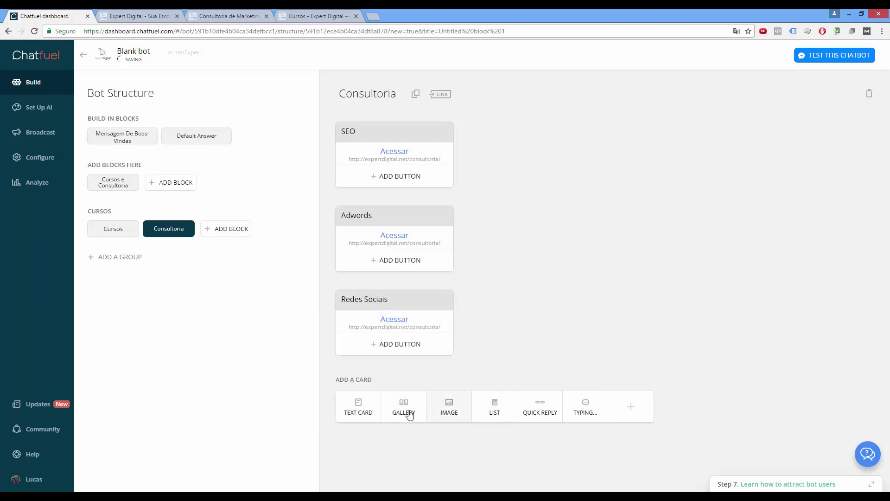
Add a "Voltar" text card to the Consultoria block, with a "Voltar" button linked to the Cursos e Consultoria block
left_click(357, 413)
type("Voltar")
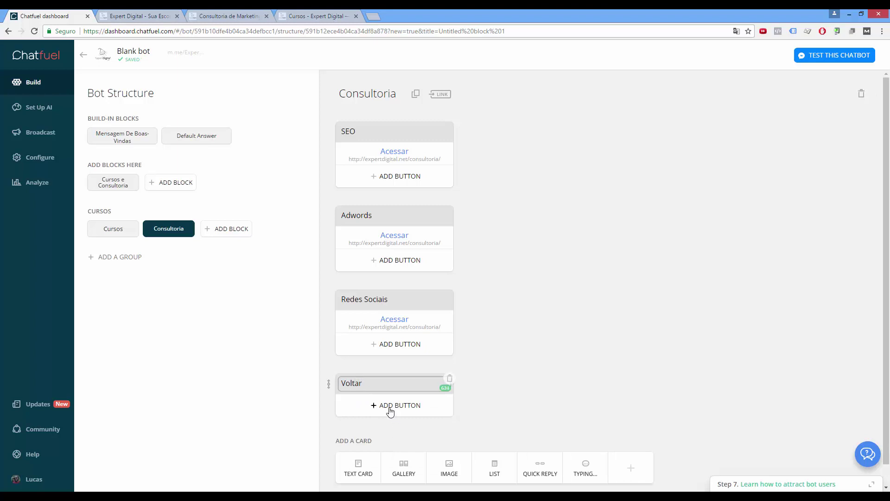
left_click(391, 406)
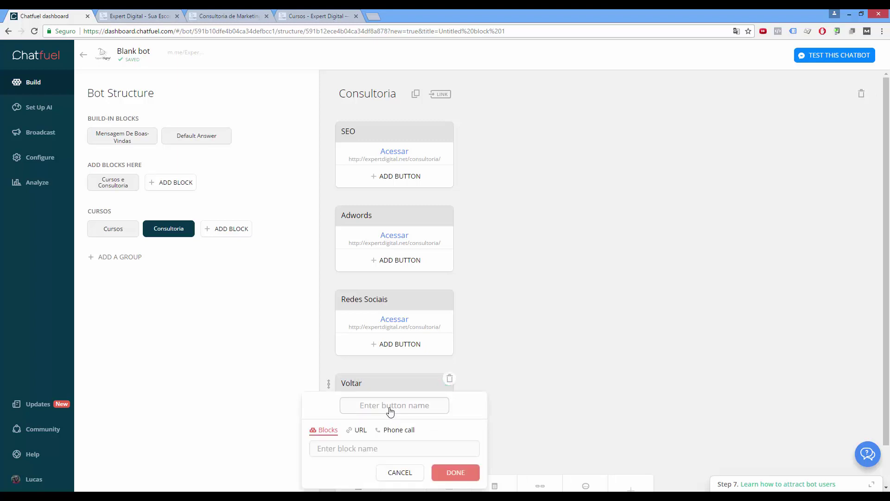
left_click(378, 411)
type("Voltar")
left_click(345, 450)
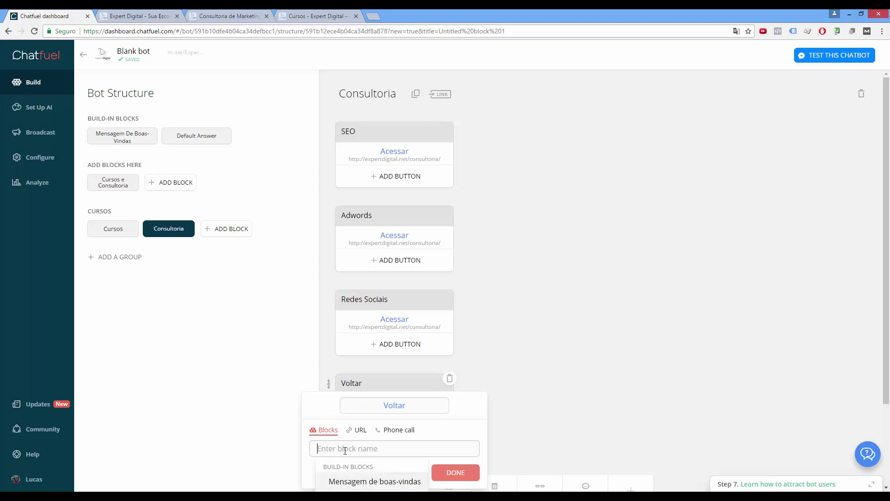
scroll(341, 466, "down", 2)
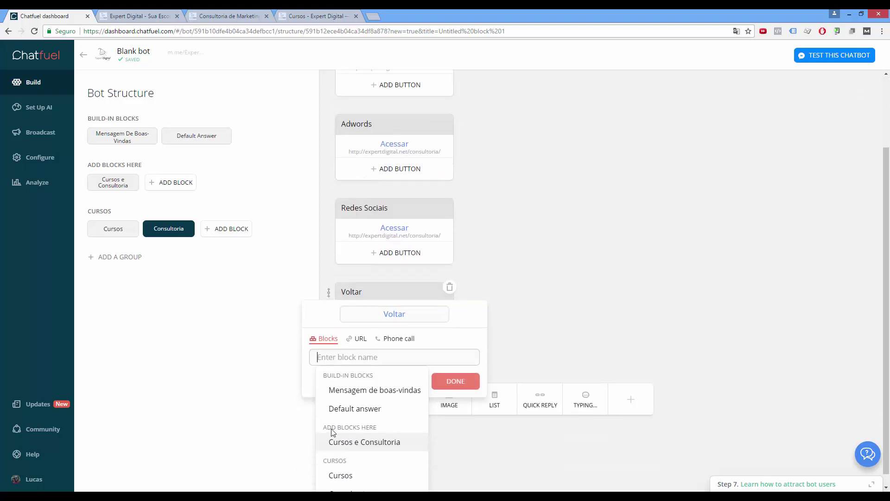
left_click(351, 439)
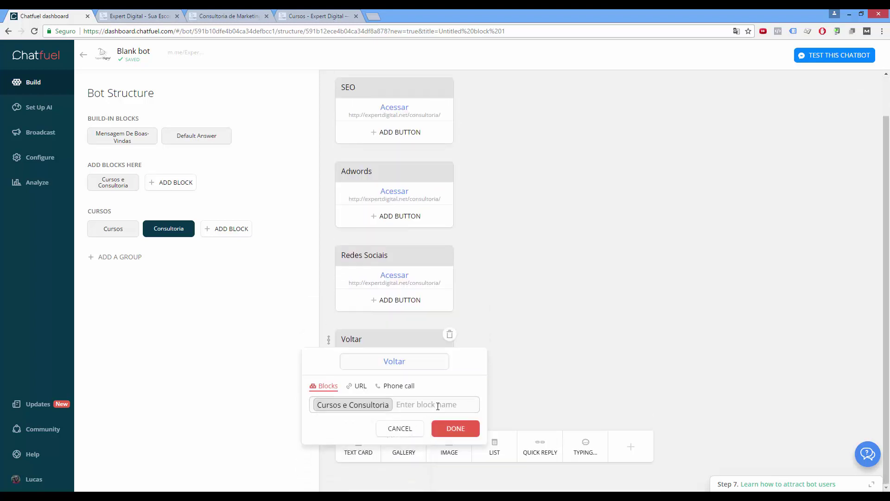
left_click(455, 429)
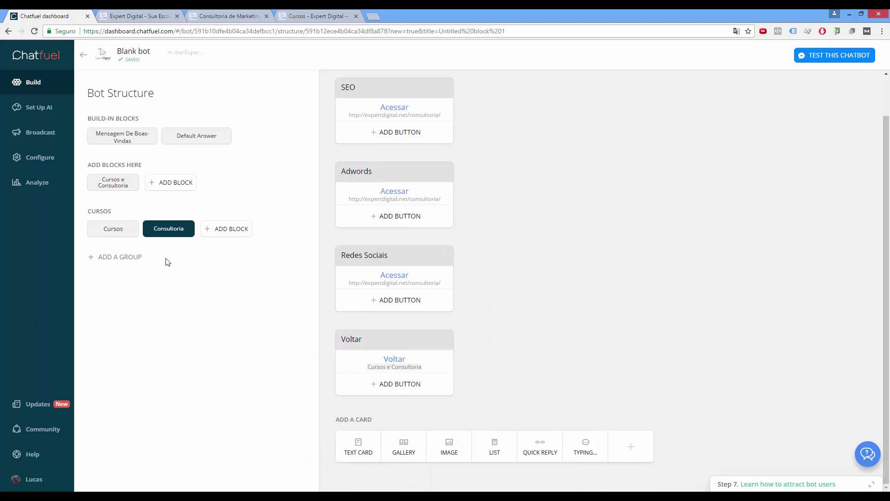
left_click(112, 235)
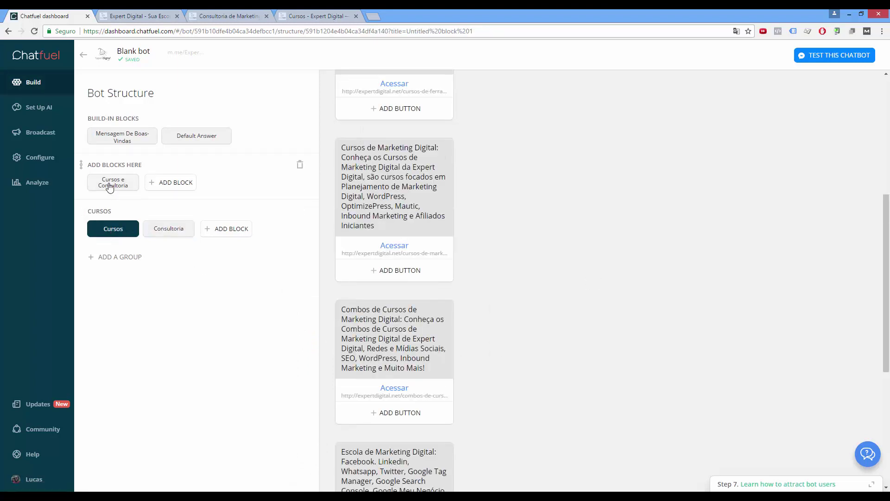
left_click(110, 186)
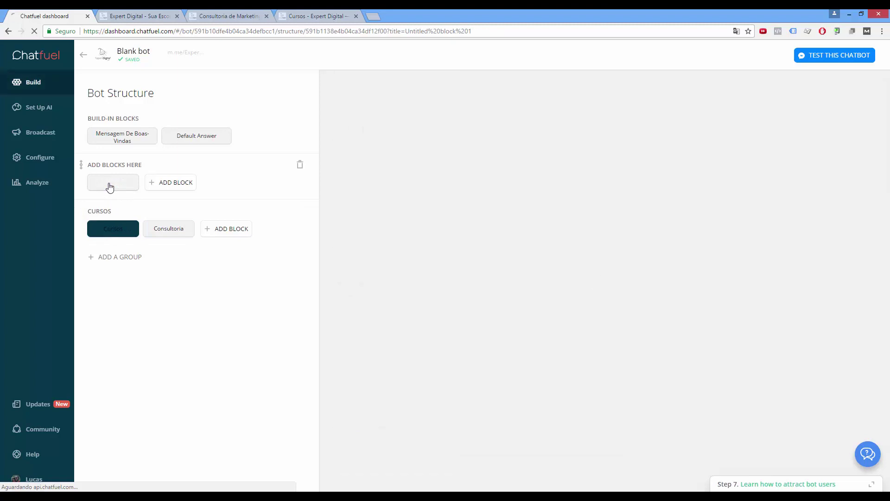
left_click(169, 184)
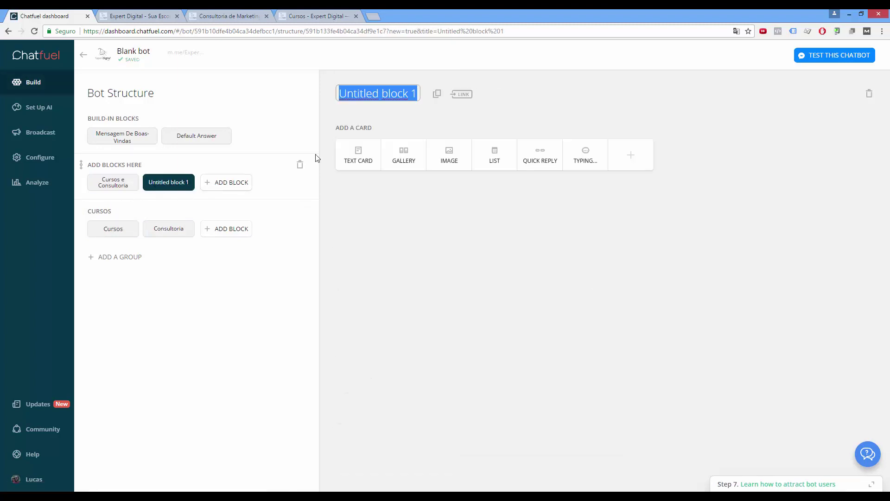
left_click(867, 95)
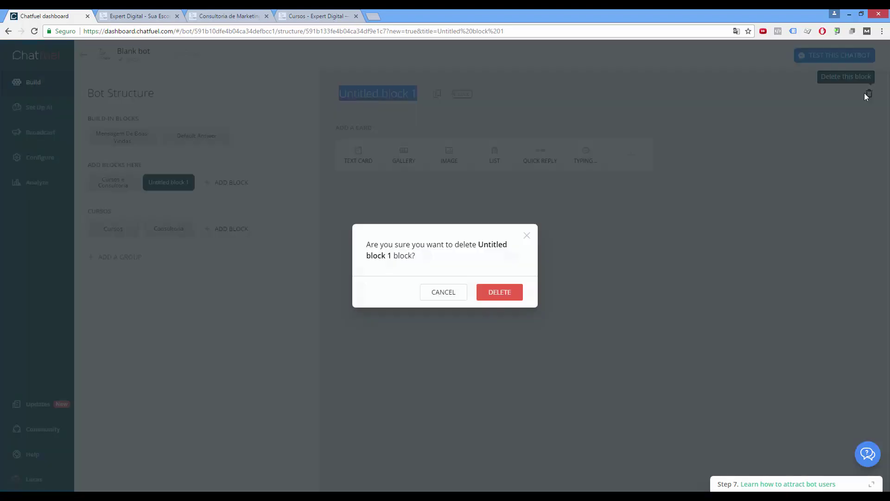
left_click(500, 292)
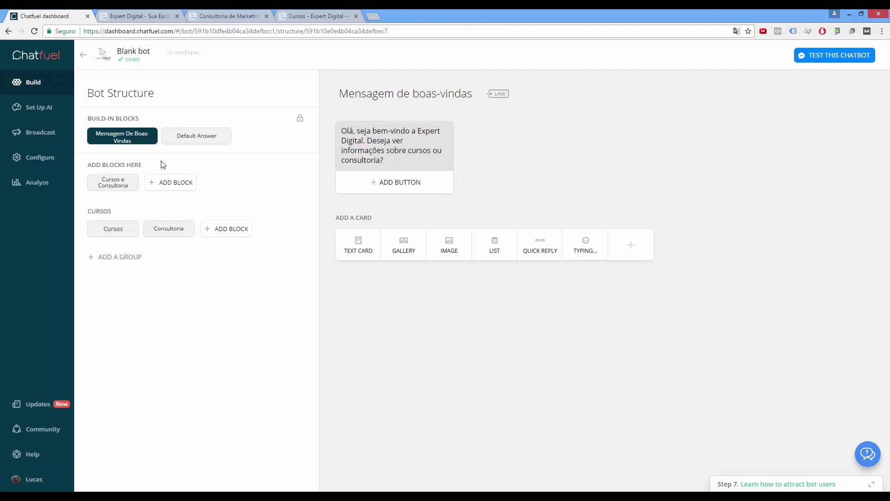
Add a "Cursos/Consultoria" button to the welcome message card, linked to the Cursos e Consultoria block
left_click(408, 186)
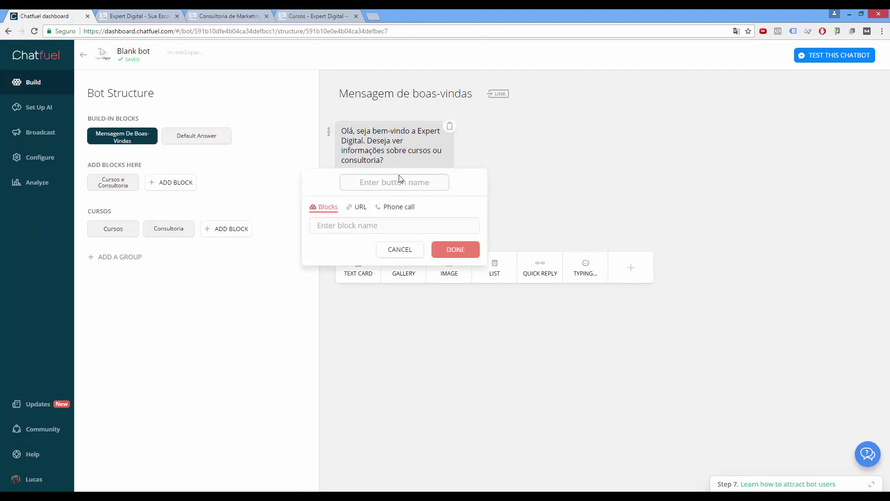
left_click(350, 226)
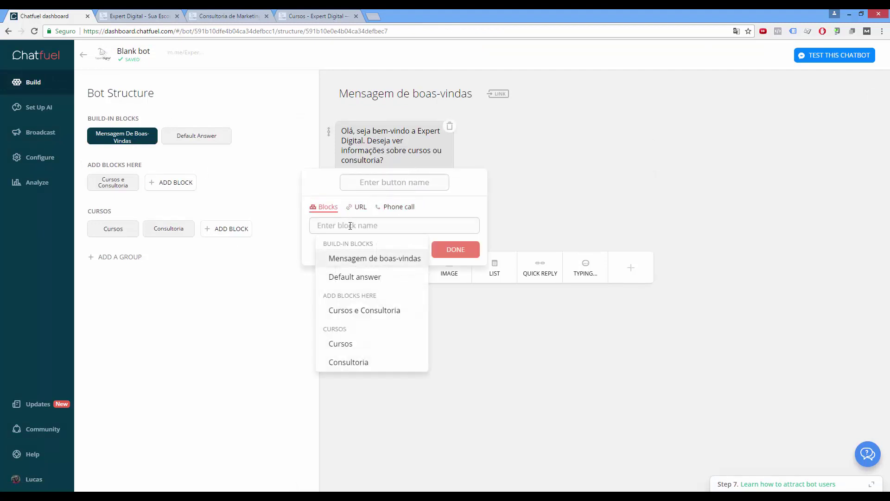
left_click(360, 311)
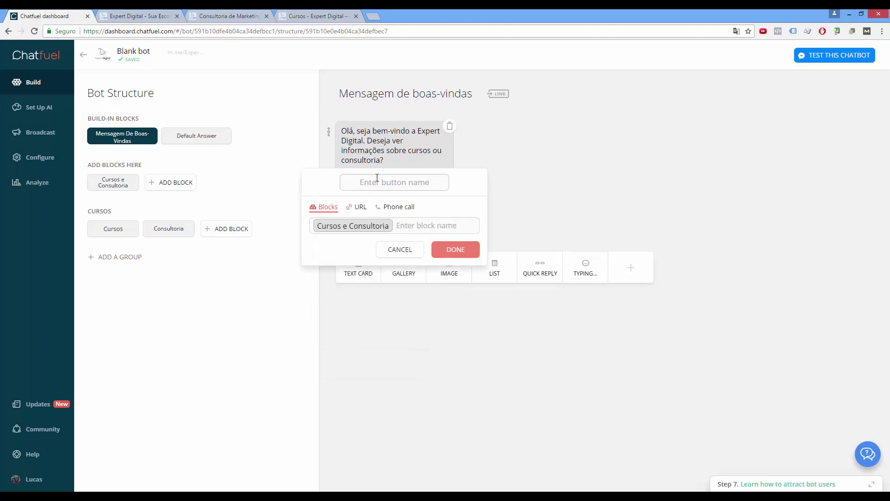
type("C")
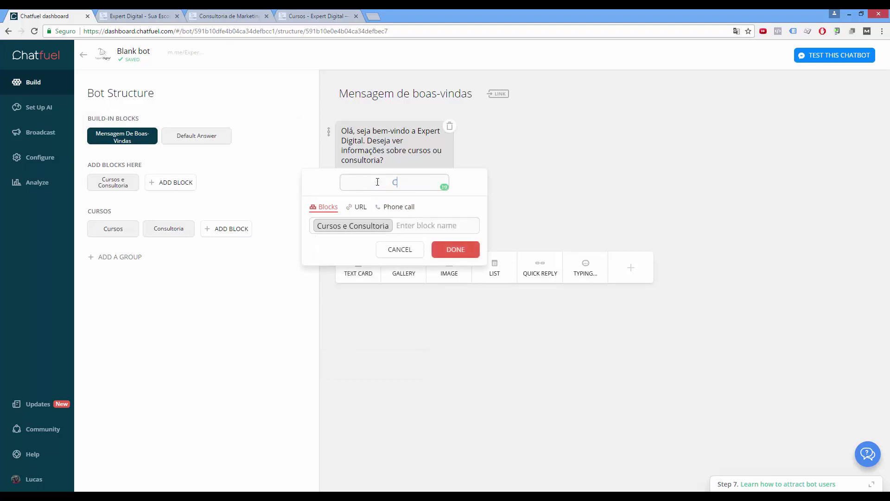
type("ursos e Consulto")
type("ri")
type("a")
key("BackSpace")
key("BackSpace")
key("BackSpace")
type("/")
left_click(453, 249)
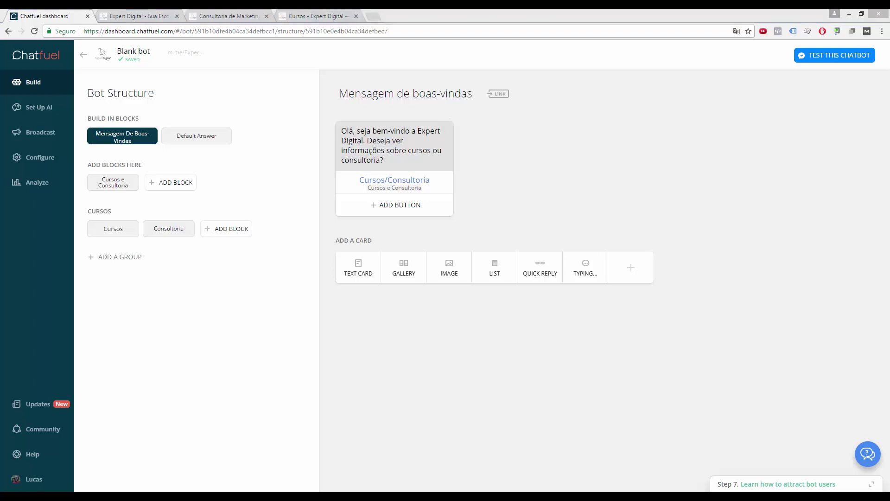
Set up an AI rule that answers the phrases Cursos, Consultoria and Curso with the Mensagem de boas-vindas block
left_click(50, 111)
left_click(50, 111)
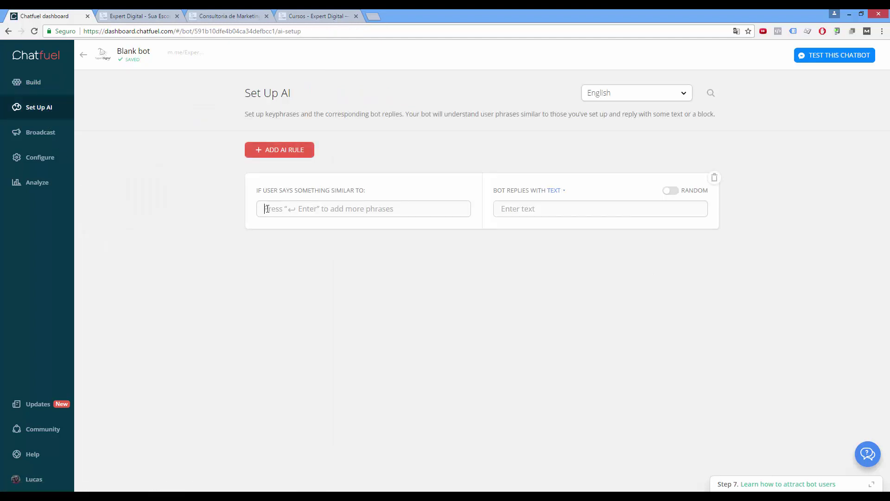
type("Cursos, ")
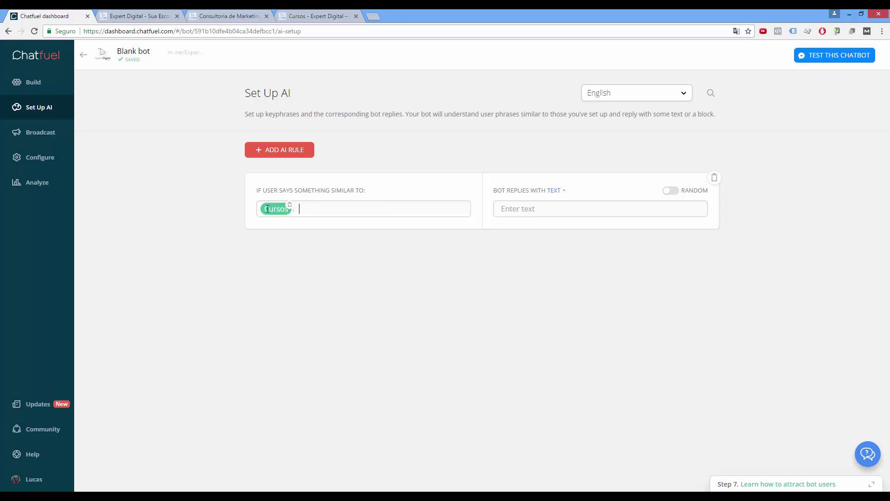
type("Consultoria")
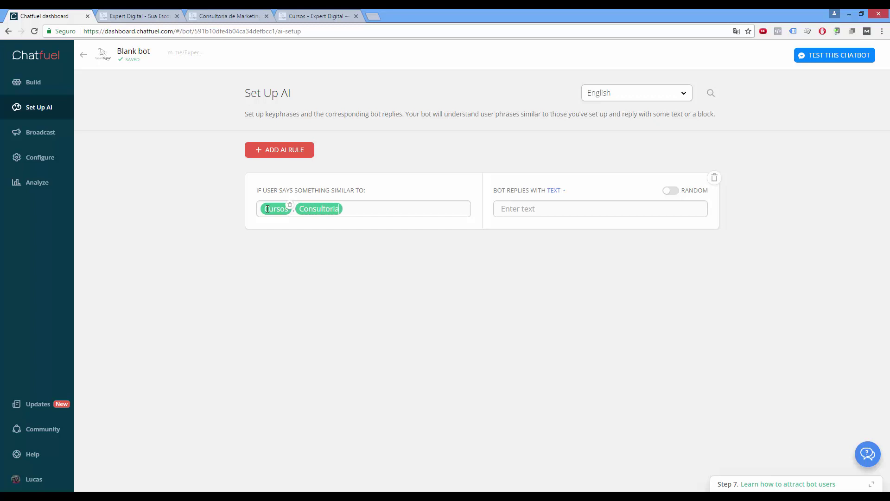
type(", Curso,")
left_click(556, 190)
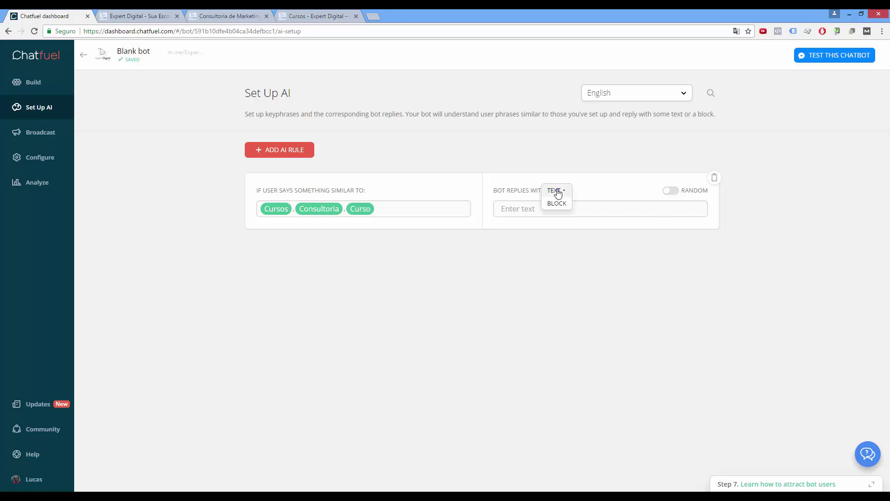
left_click(555, 204)
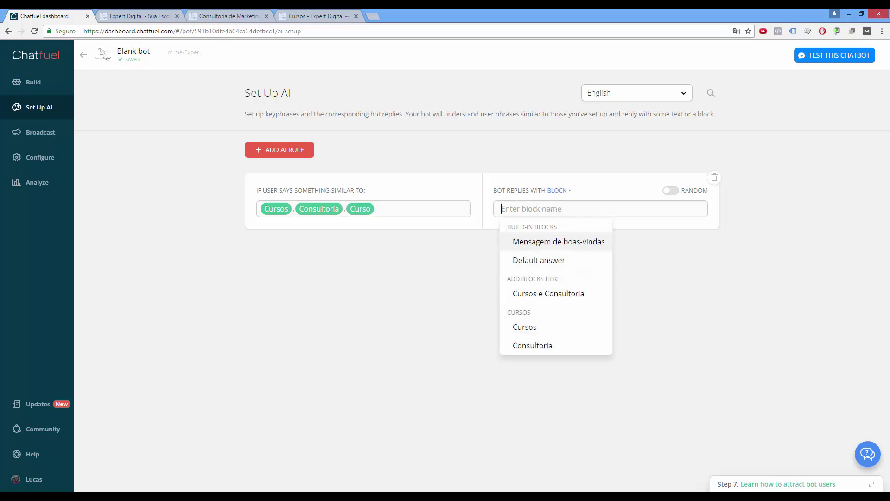
left_click(539, 250)
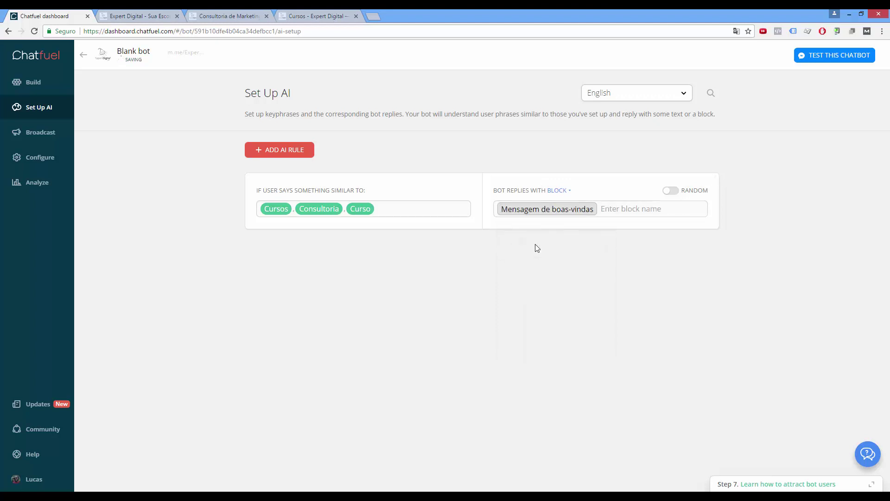
Set the AI language to Portuguese
left_click(613, 98)
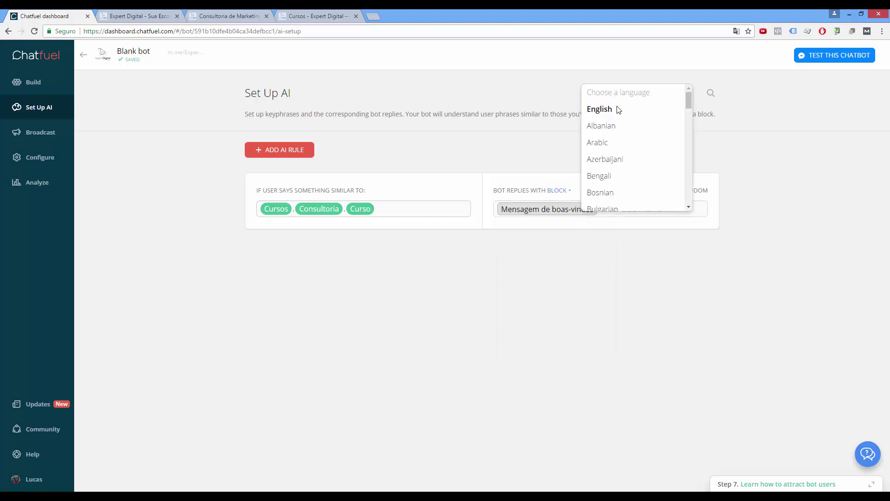
left_click(620, 92)
left_click(620, 91)
scroll(625, 144, "down", 4)
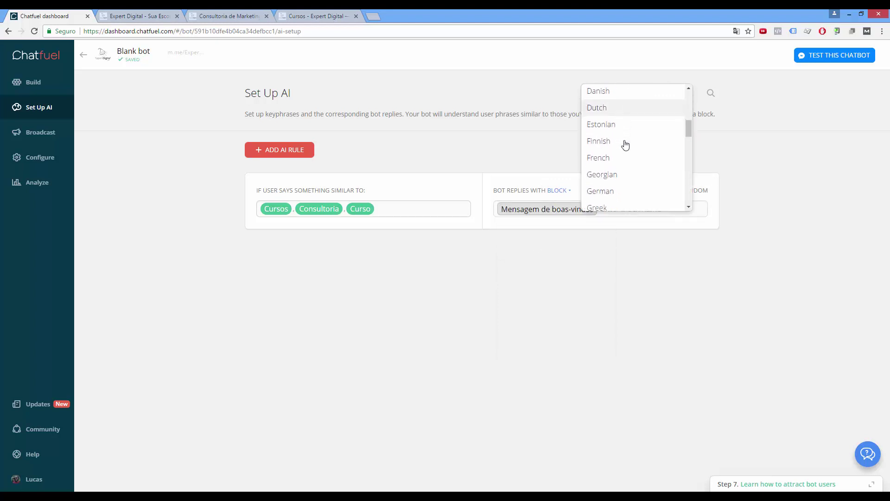
scroll(625, 145, "down", 6)
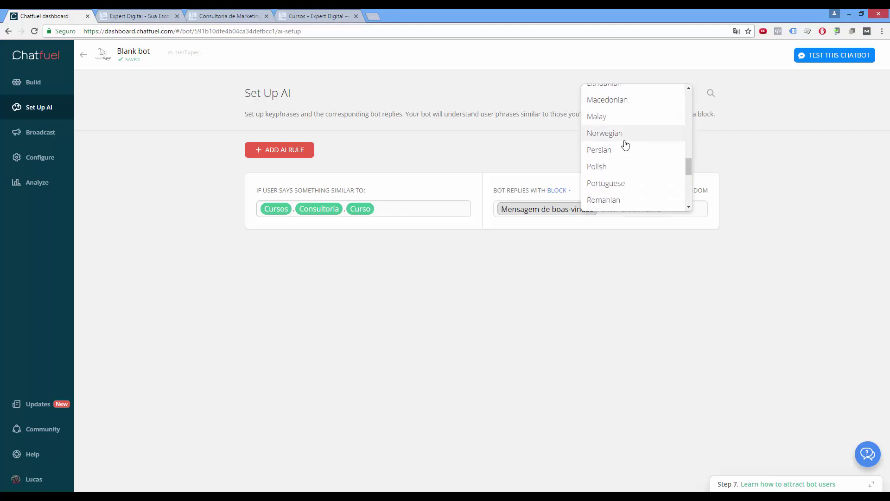
left_click(618, 184)
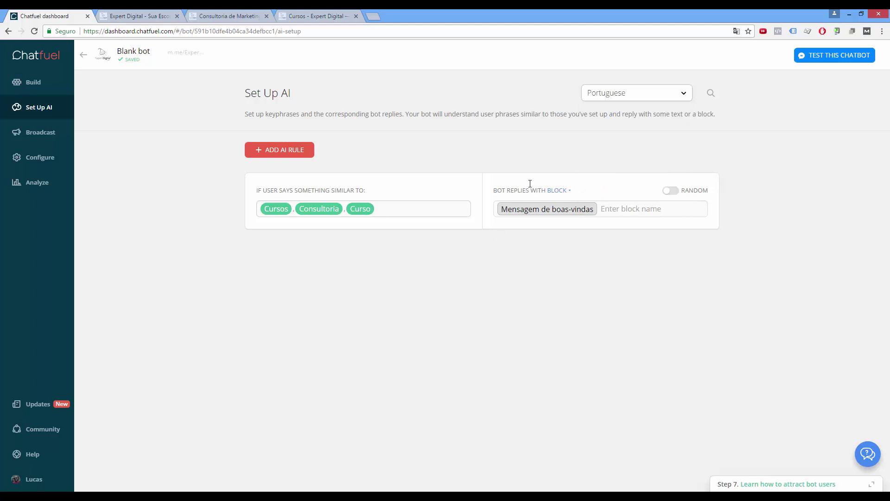
Test the chatbot in Messenger by following the Cursos/Consultoria option and its Ver Cursos! option
left_click(822, 64)
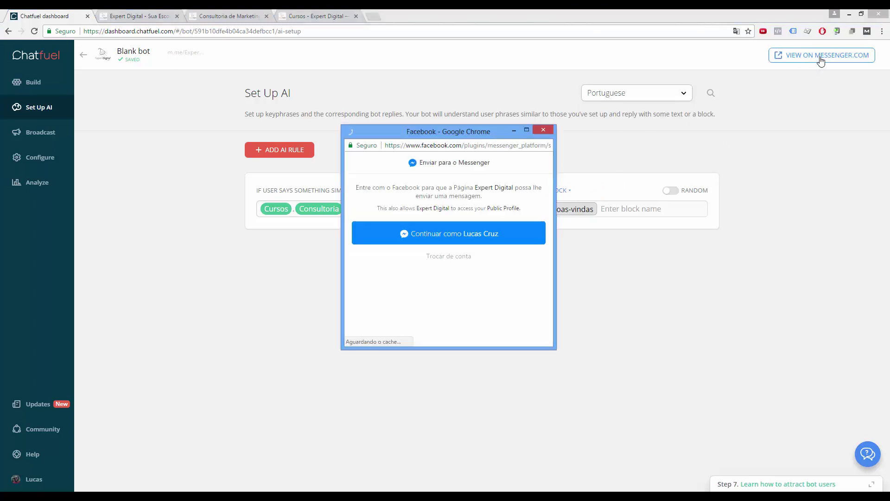
left_click(449, 238)
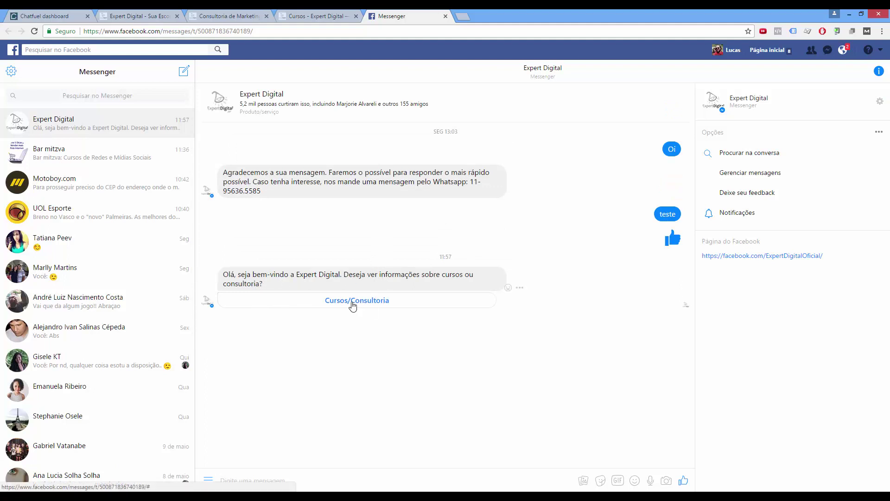
left_click(353, 303)
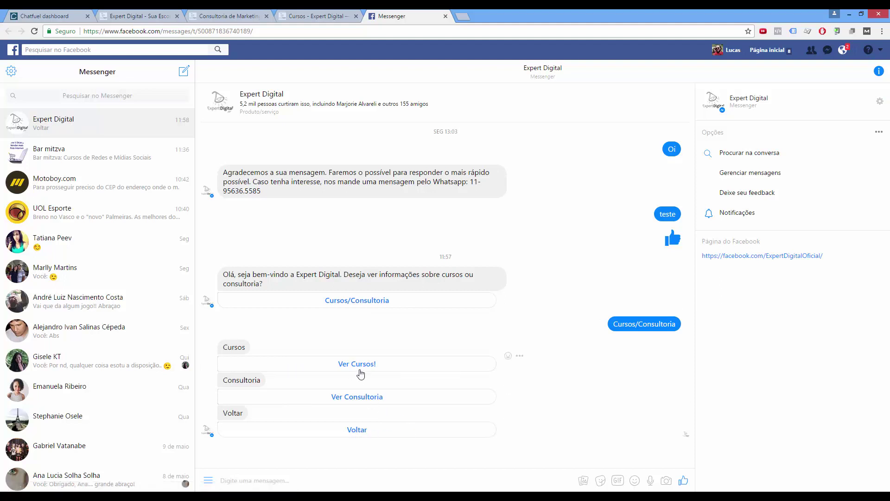
left_click(358, 363)
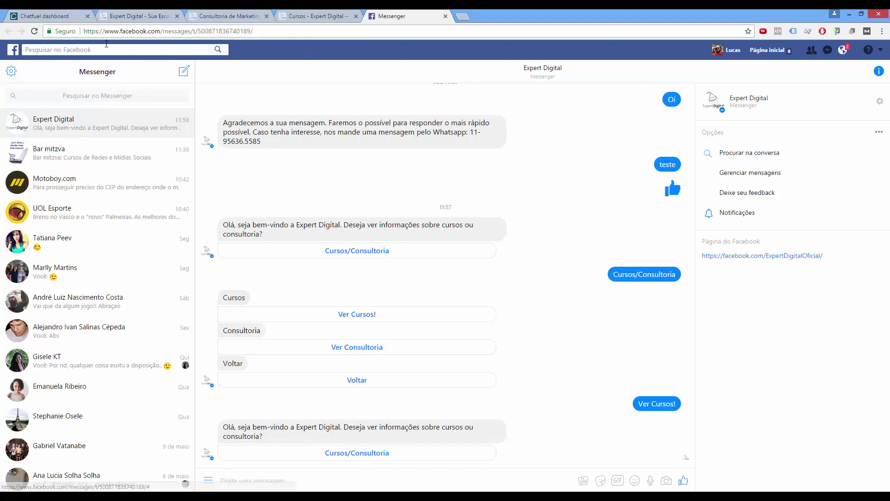
In Chatfuel's Cursos e Consultoria block, relink the "Ver Cursos!" button to the Cursos block
left_click(51, 14)
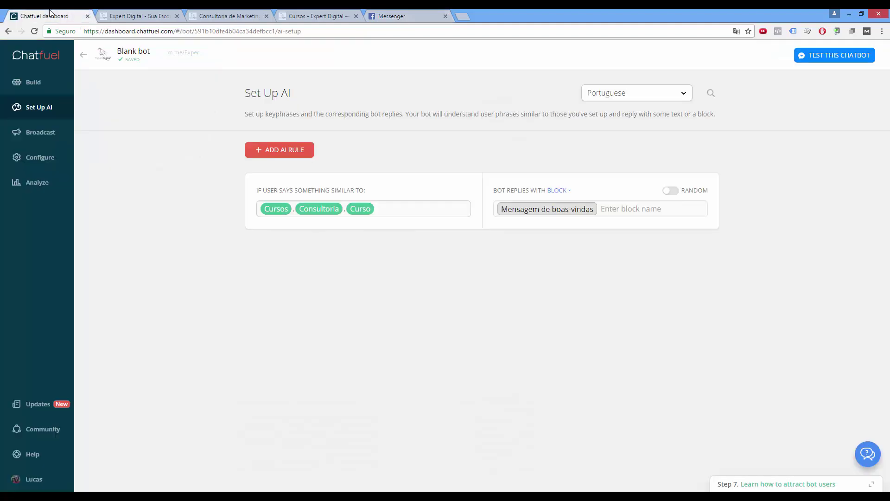
left_click(44, 93)
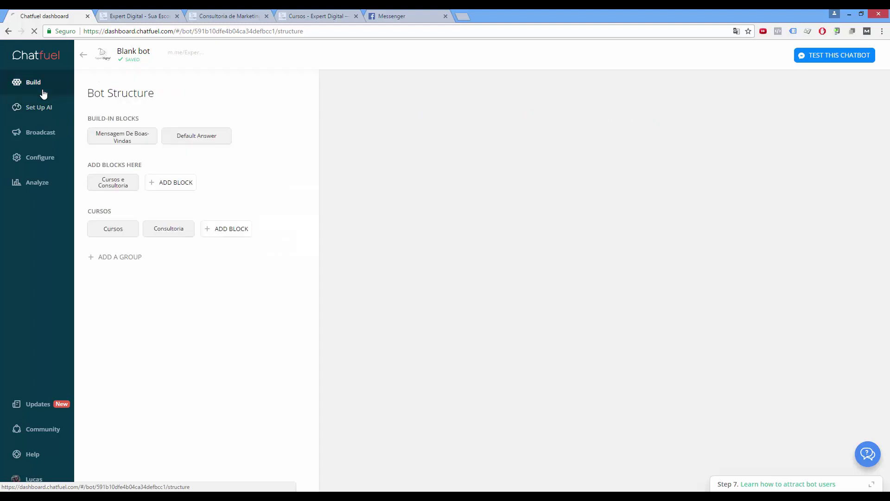
left_click(111, 183)
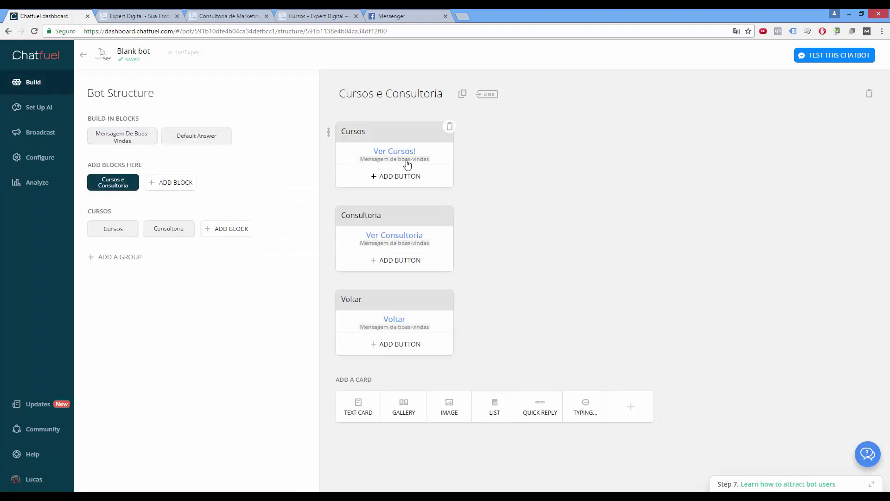
left_click(423, 157)
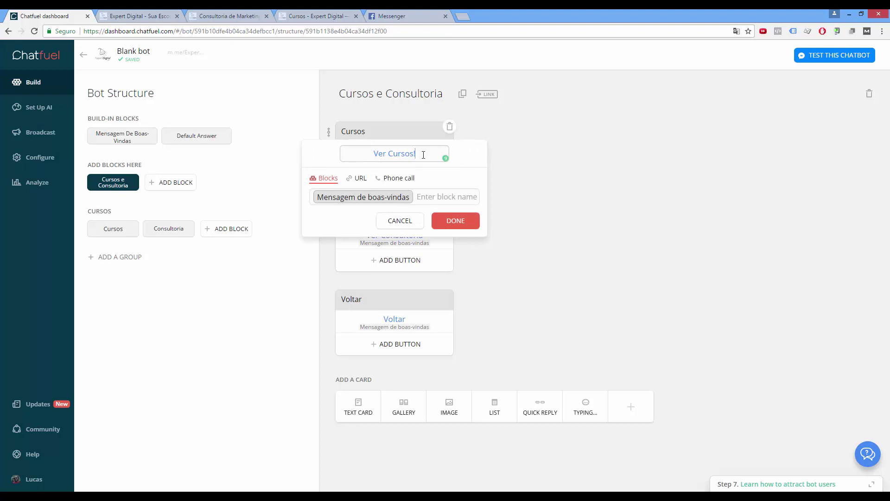
left_click(383, 193)
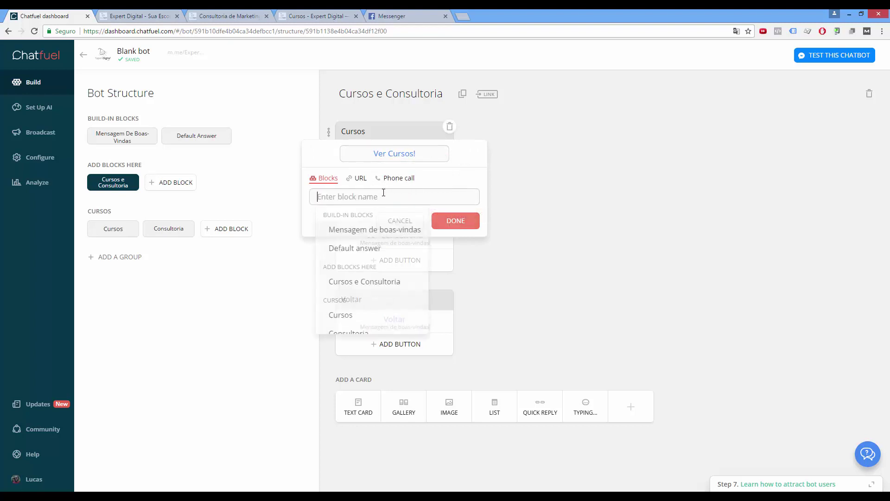
left_click(353, 315)
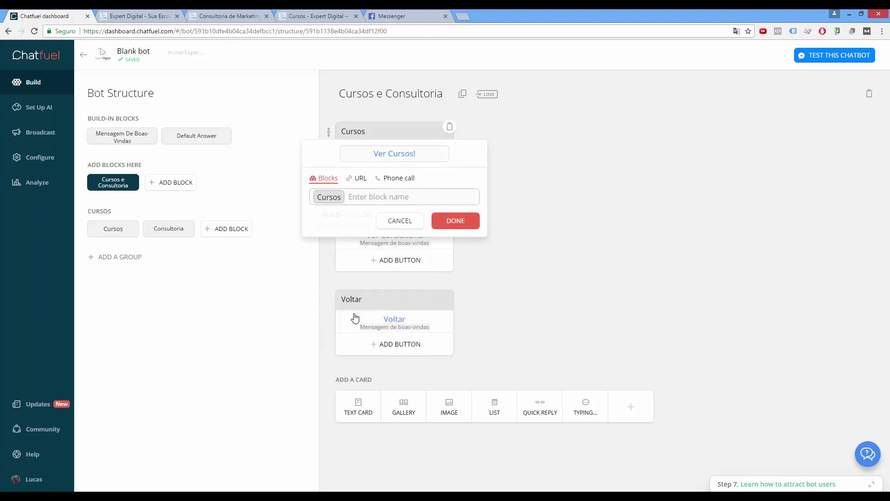
left_click(461, 225)
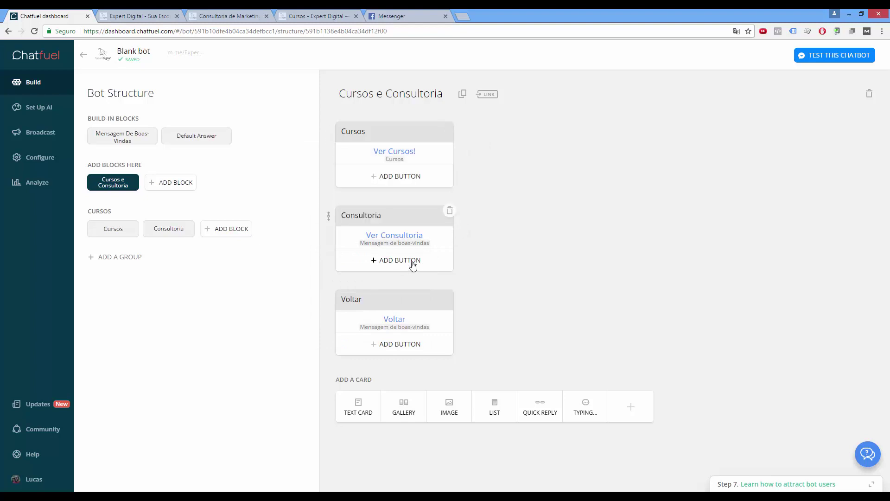
Relink the "Ver Consultoria" button on the Consultoria card to the Consultoria block
left_click(436, 240)
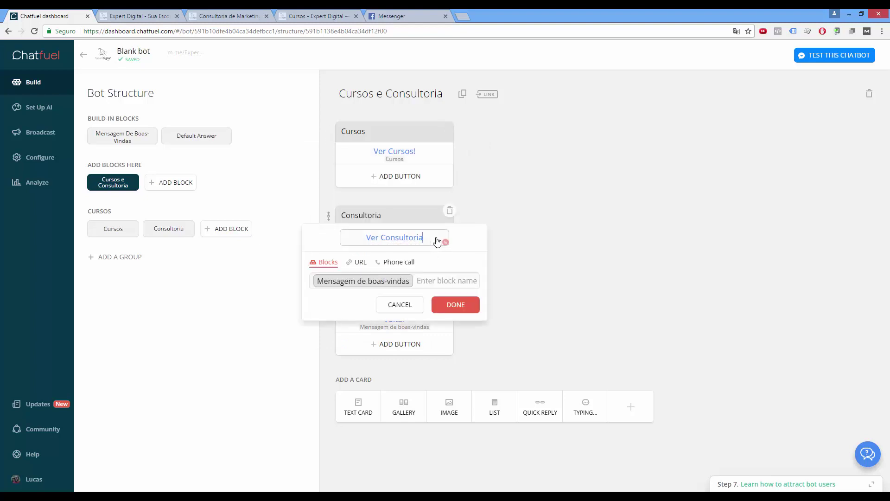
left_click(410, 279)
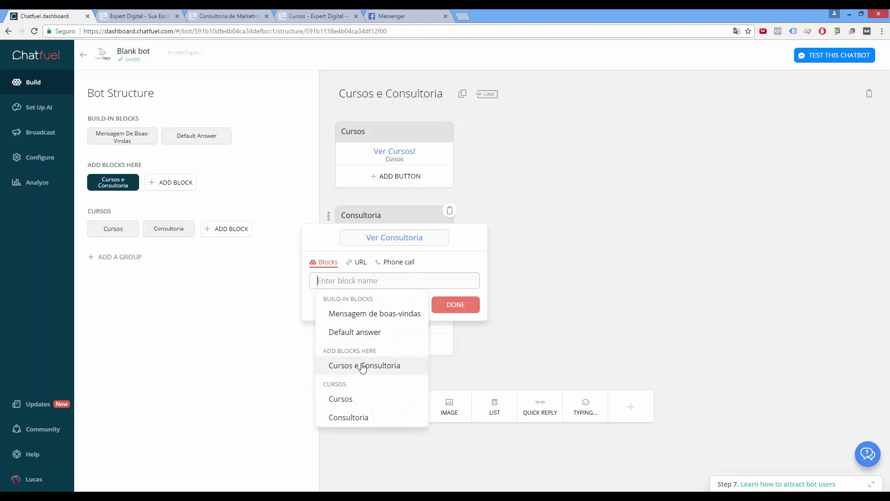
left_click(362, 418)
left_click(455, 305)
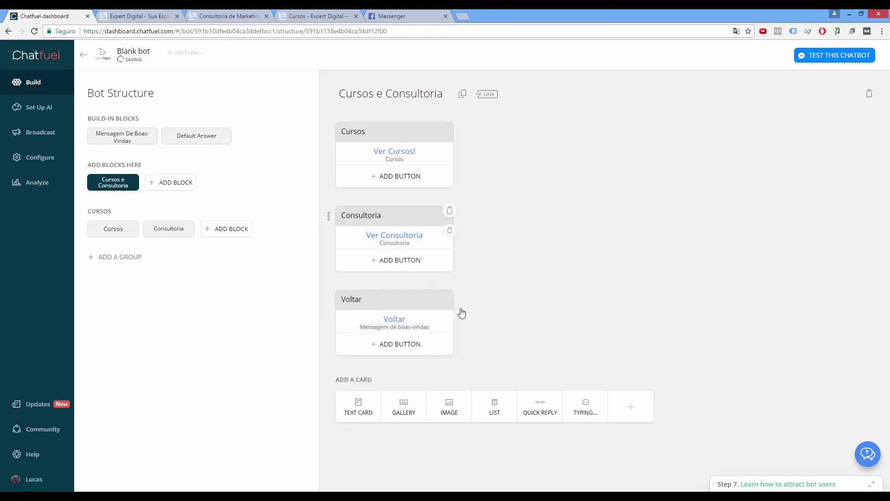
Test the chatbot in Messenger through Cursos/Consultoria and Ver Cursos!, and open the Acessar link for Cursos de Redes e Mídias Sociais
left_click(838, 59)
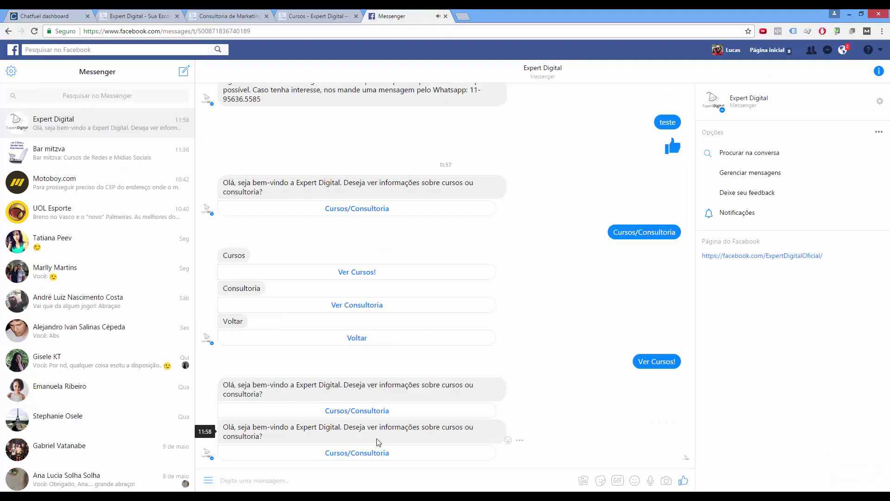
left_click(356, 455)
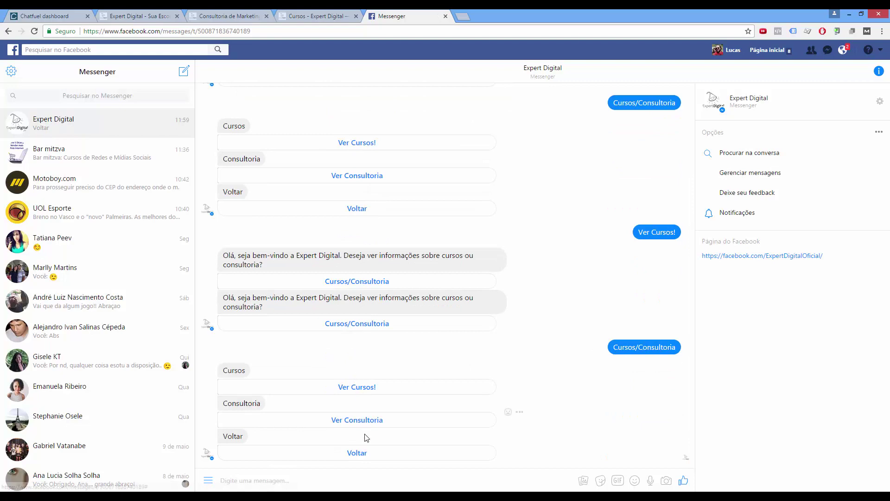
left_click(360, 389)
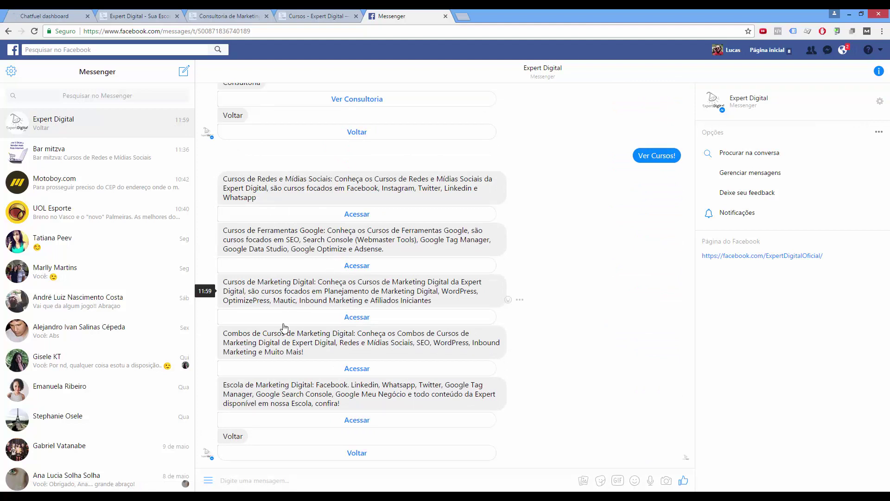
left_click(362, 215)
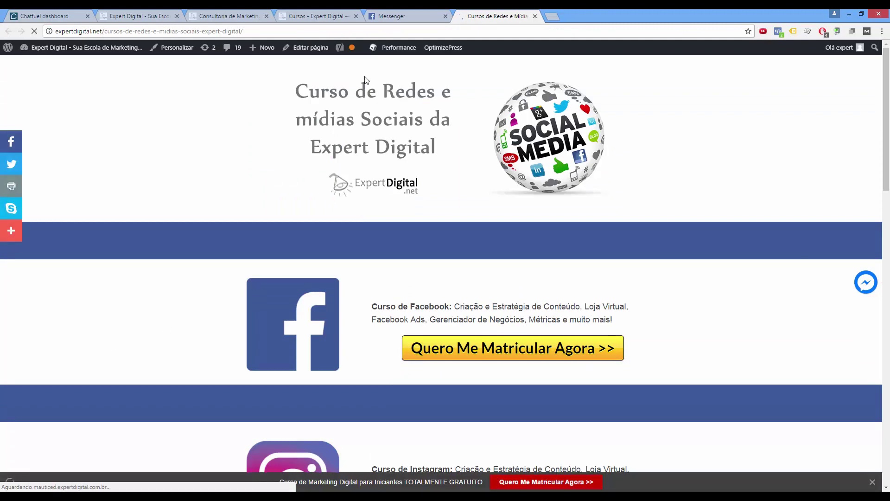
From the Facebook home page, search the chat contacts for "expert digital" and start a conversation with the Expert Digital page
left_click(393, 16)
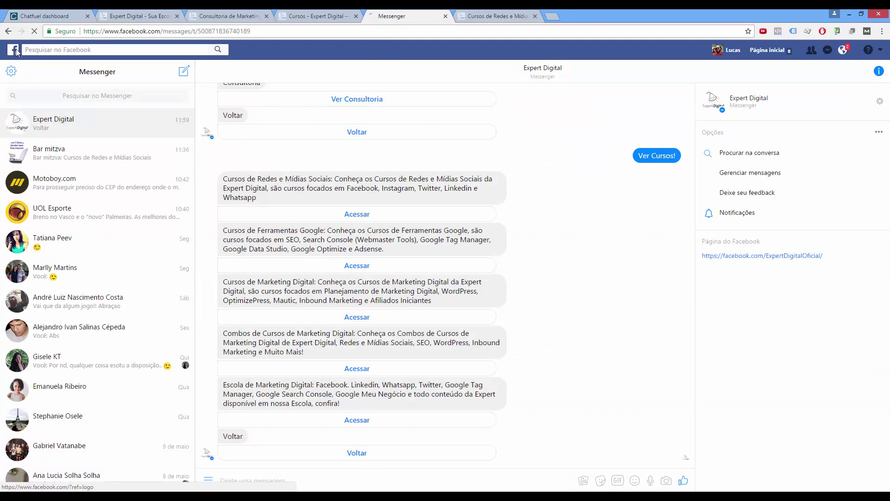
left_click(16, 52)
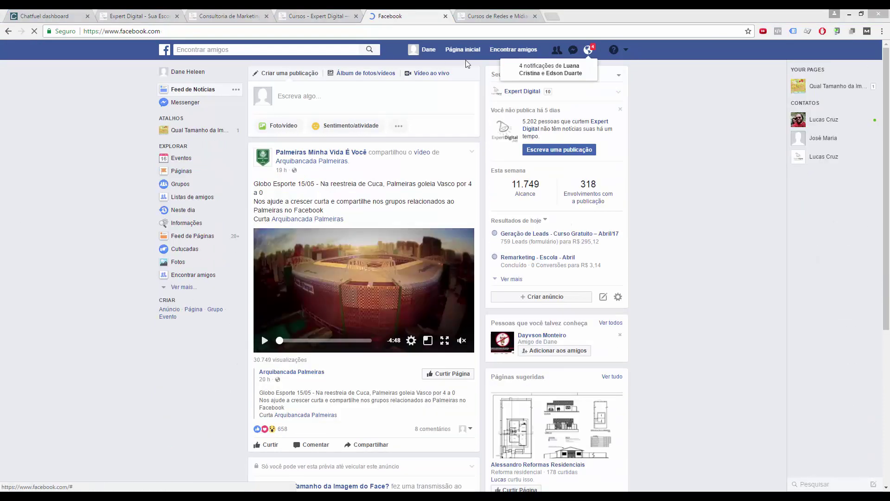
left_click(573, 51)
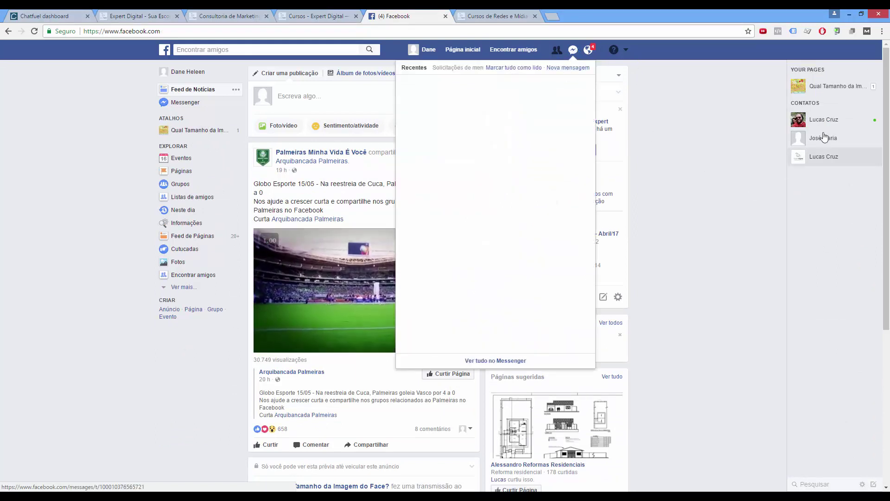
left_click(834, 484)
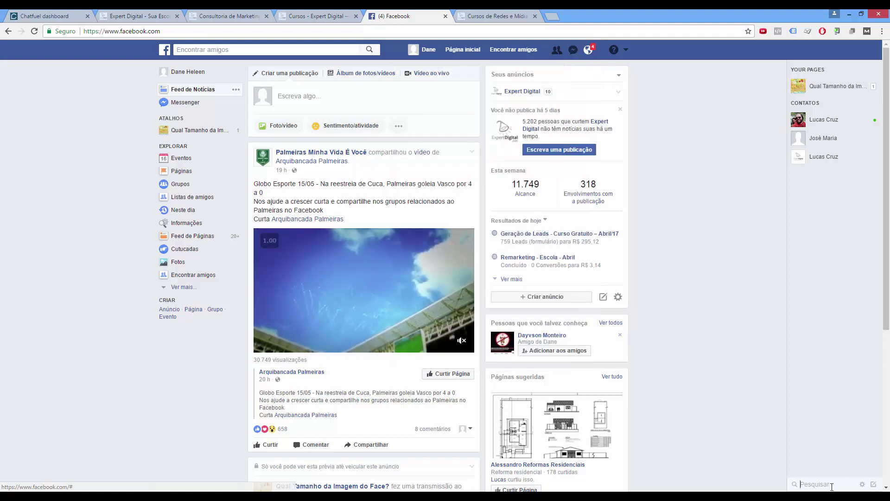
type("expert d")
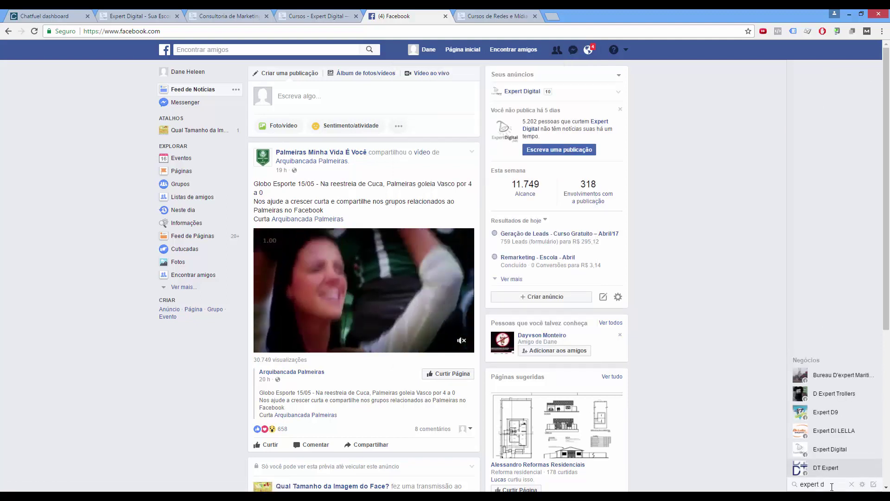
type("igital")
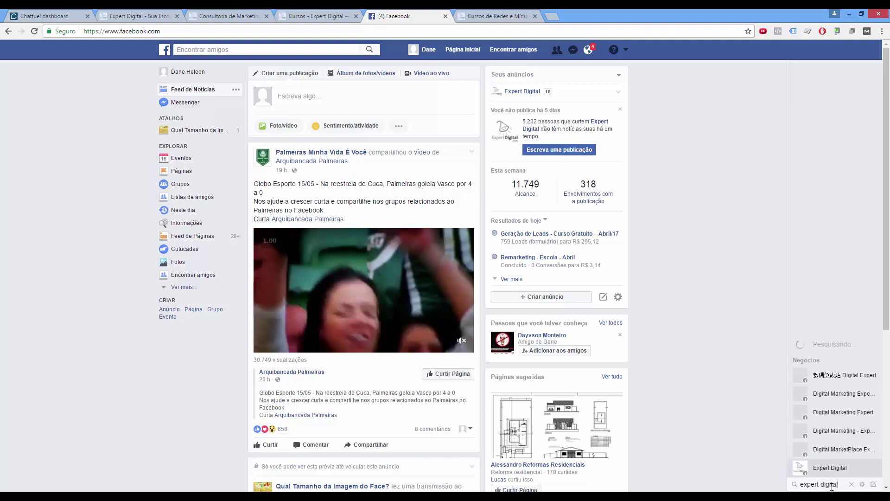
left_click(824, 471)
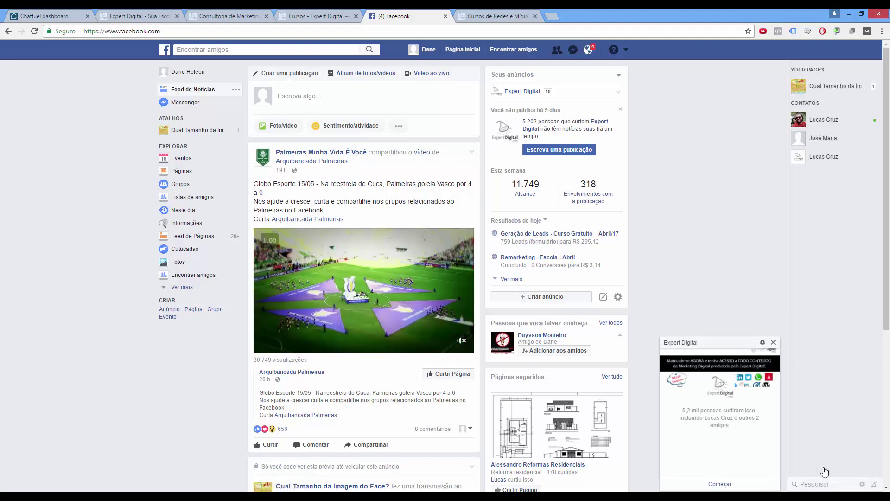
left_click(719, 484)
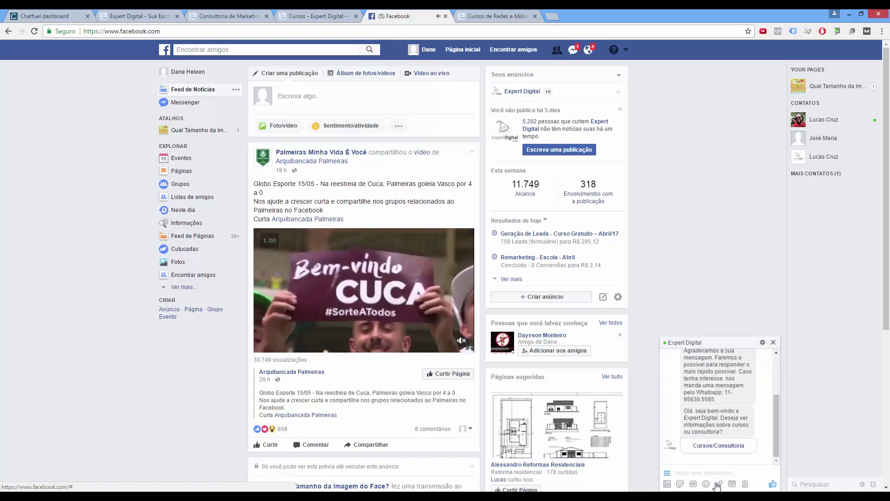
Send "cursos" in the Expert Digital chat, and follow the Cursos/Consultoria and Ver Cursos! options in the replies
mouse_move(776, 432)
left_mouse_down()
mouse_move(775, 410)
mouse_move(777, 439)
left_mouse_up()
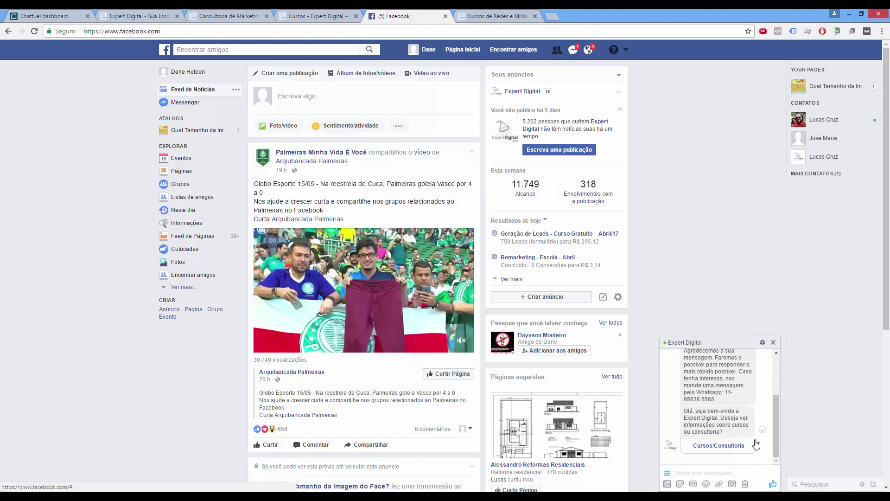
left_click(712, 472)
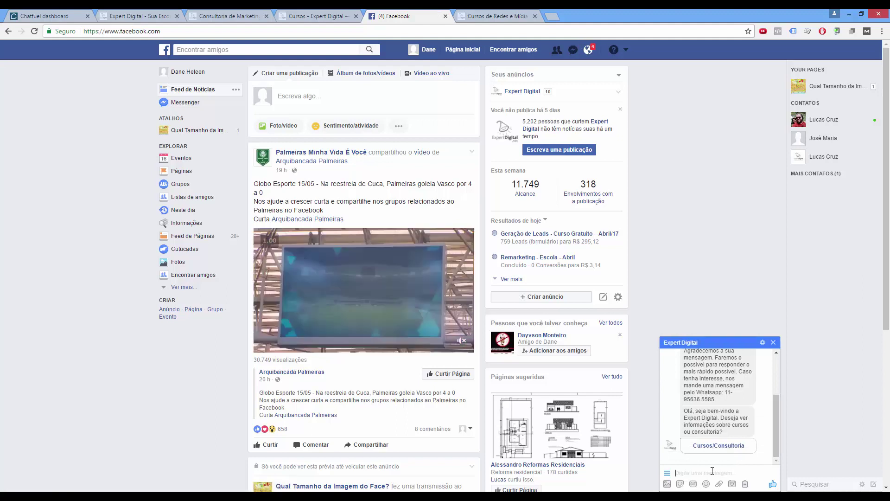
type("cursos")
key("Return")
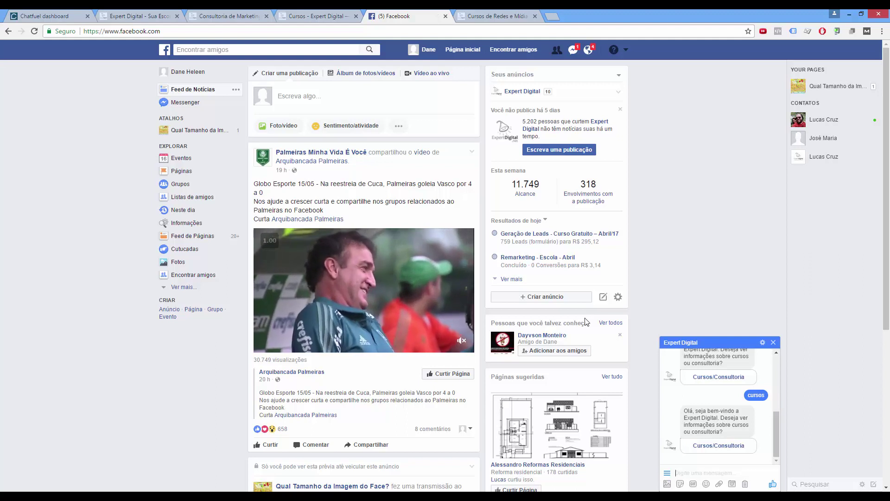
left_click(728, 445)
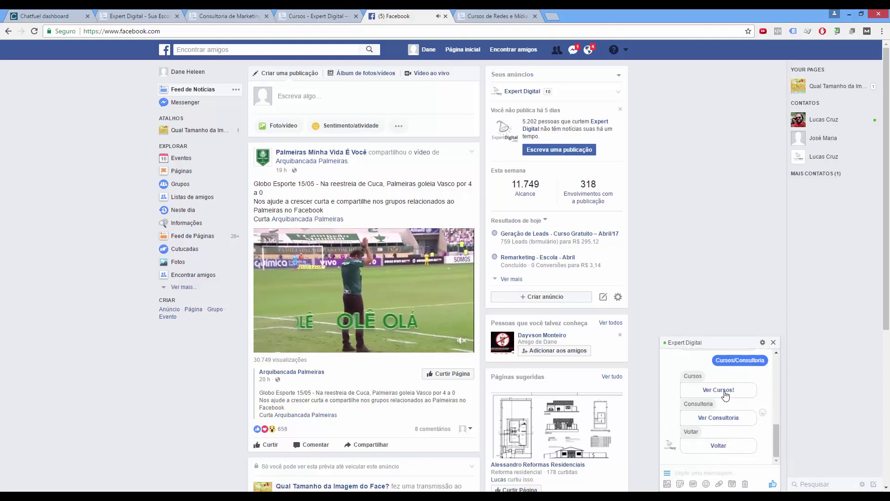
left_click(721, 391)
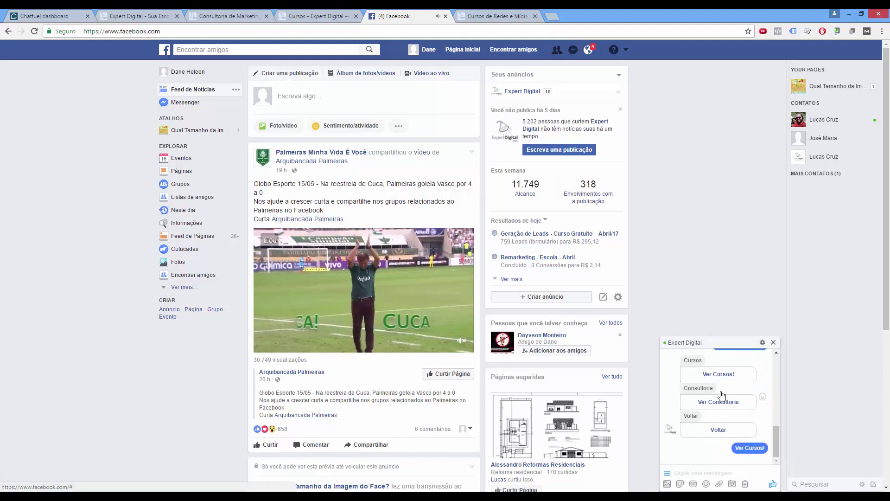